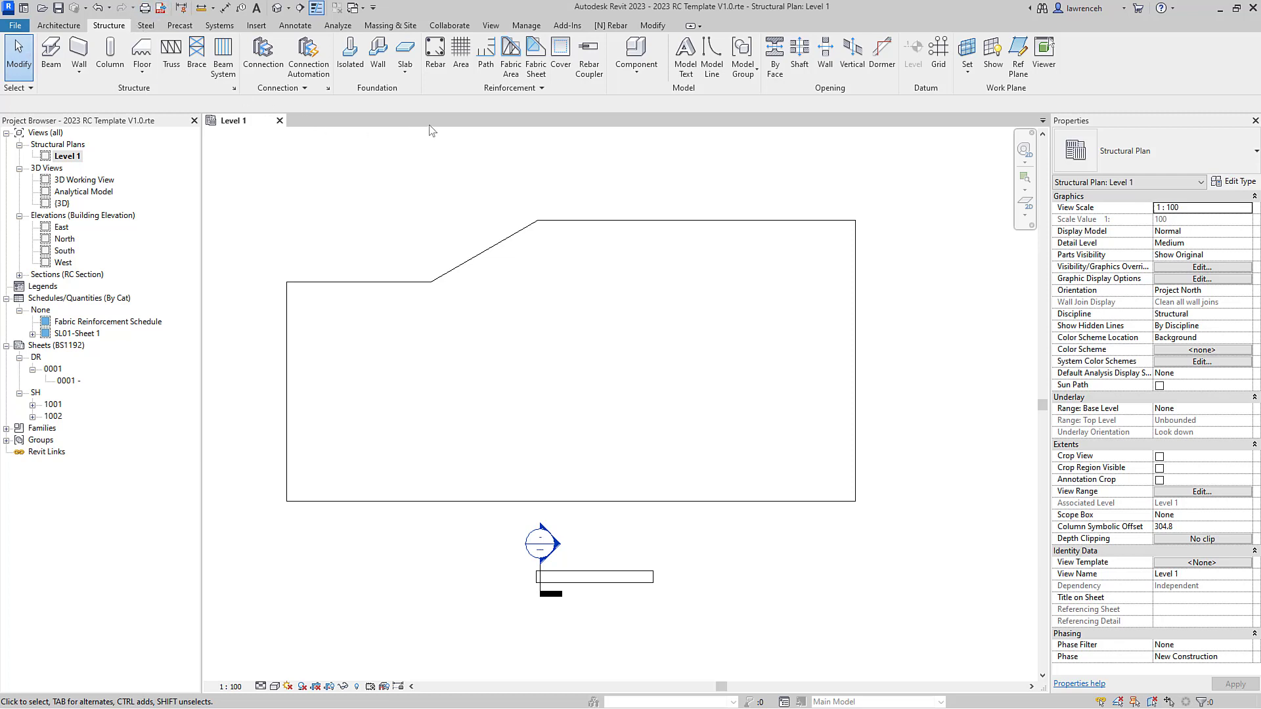
# Expand the Reinforcement panel to list Rebar Cover Settings, Reinforcement Settings and Reinforcement Numbers.
pyautogui.click(552, 91)
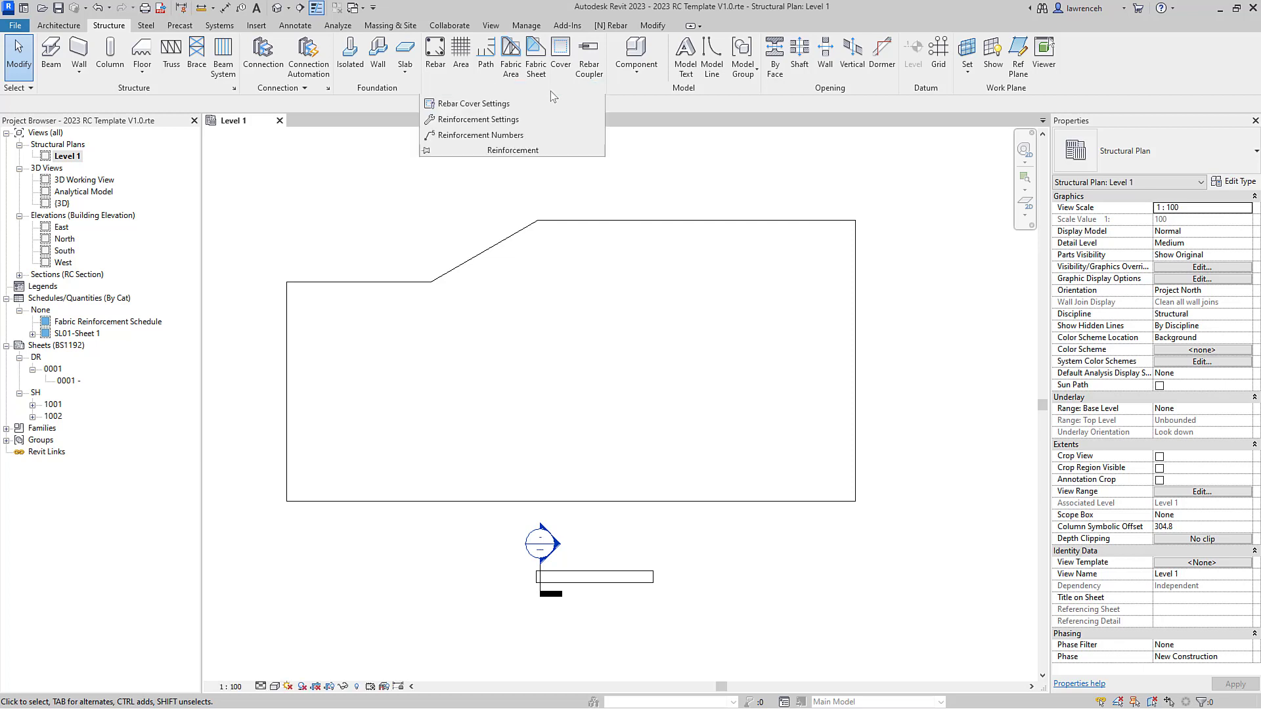
# In Reinforcement Settings, keep varying rebar sets numbered as a whole with suffix 'a'.
pyautogui.click(503, 120)
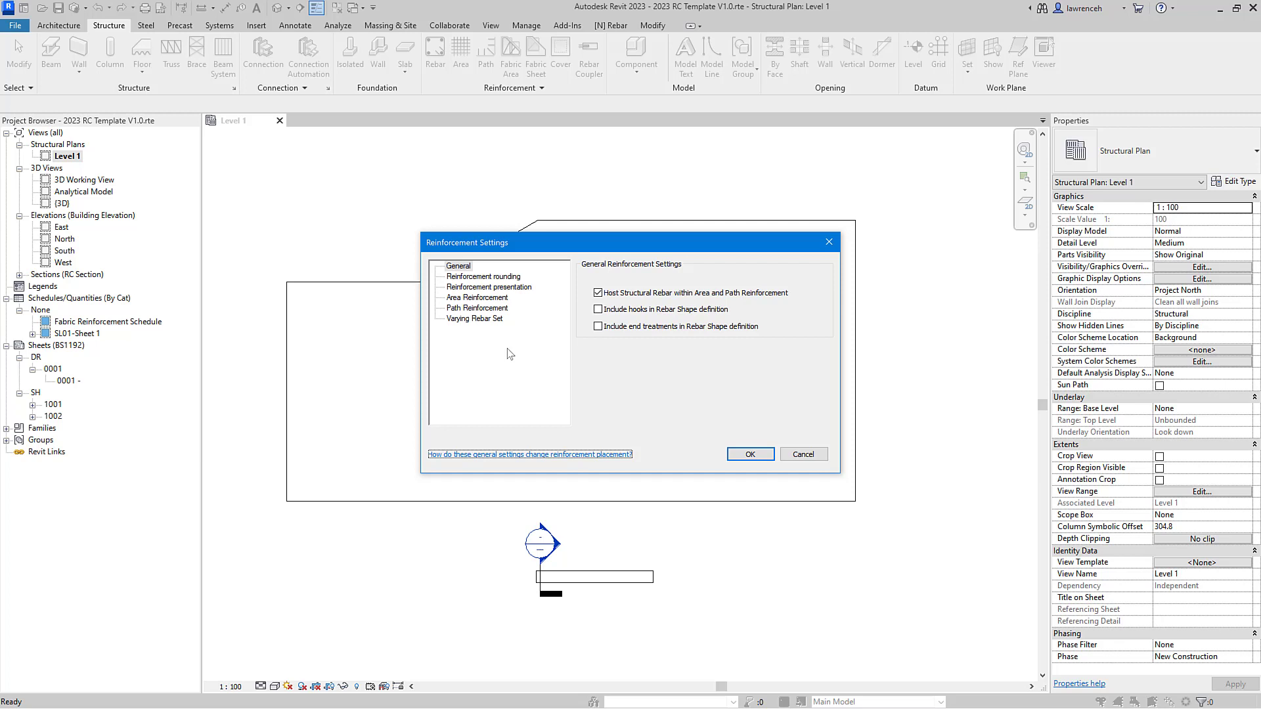
pyautogui.click(481, 320)
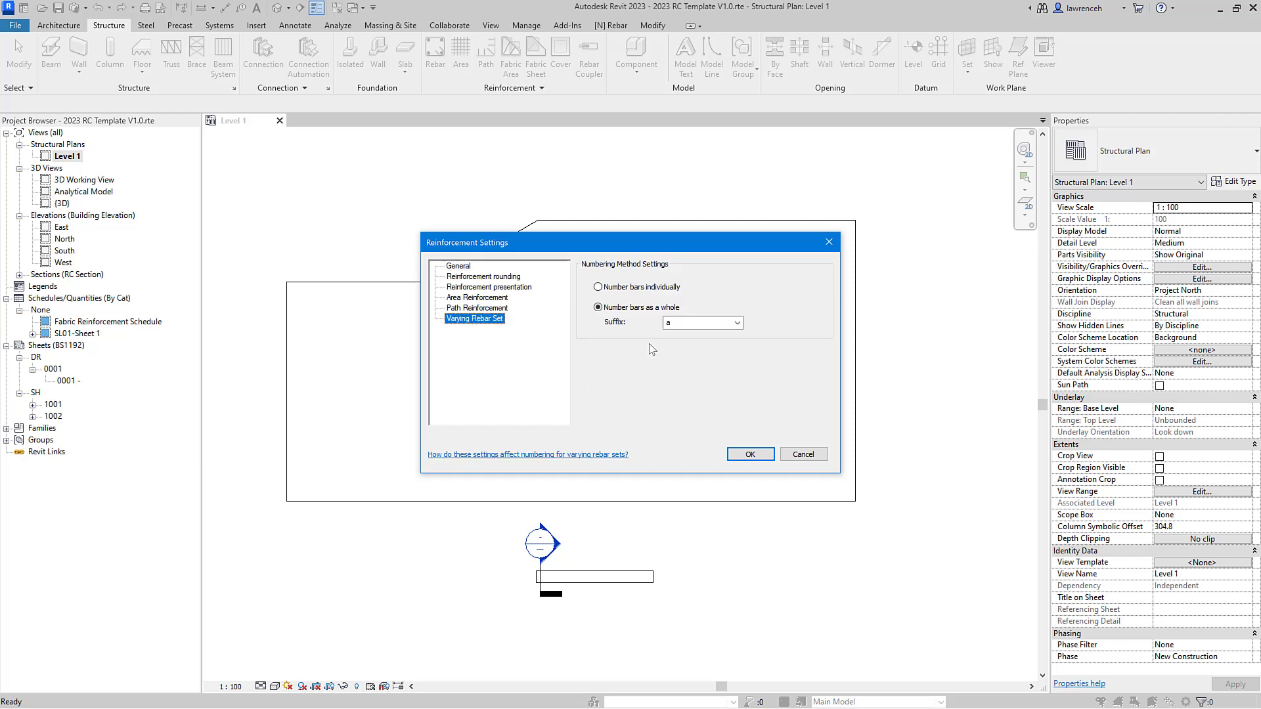
pyautogui.click(598, 287)
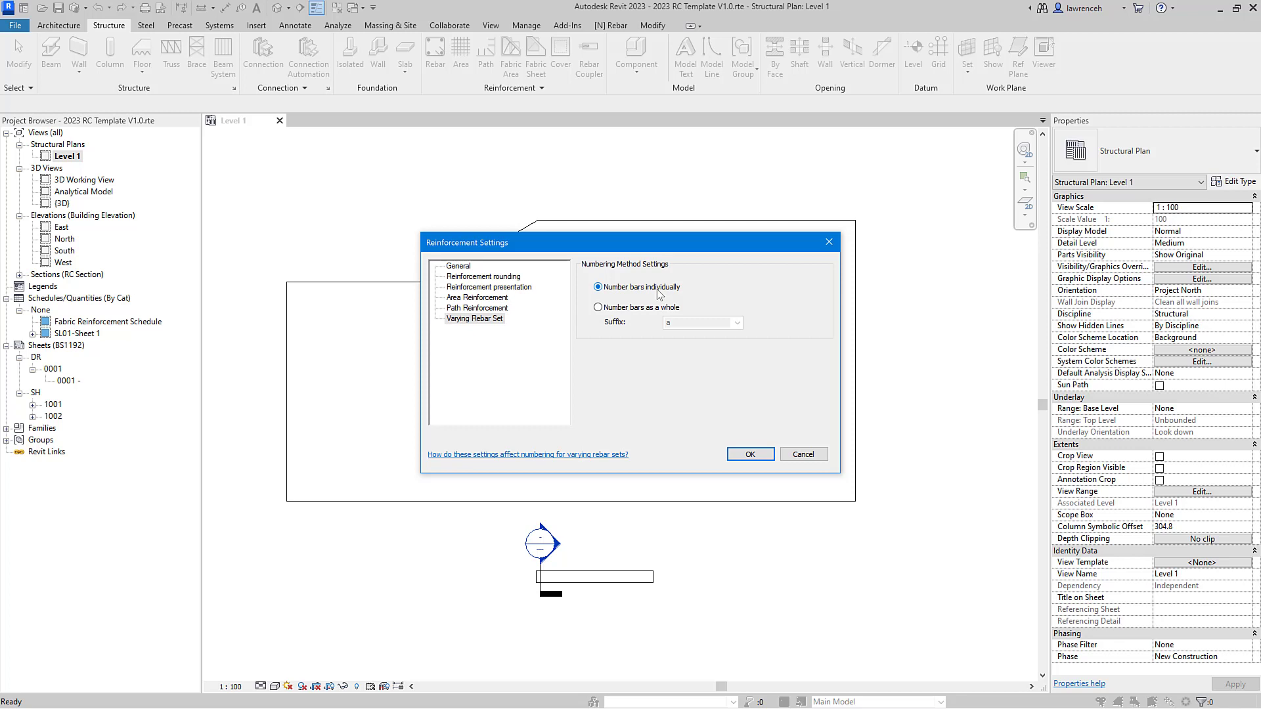
pyautogui.click(615, 310)
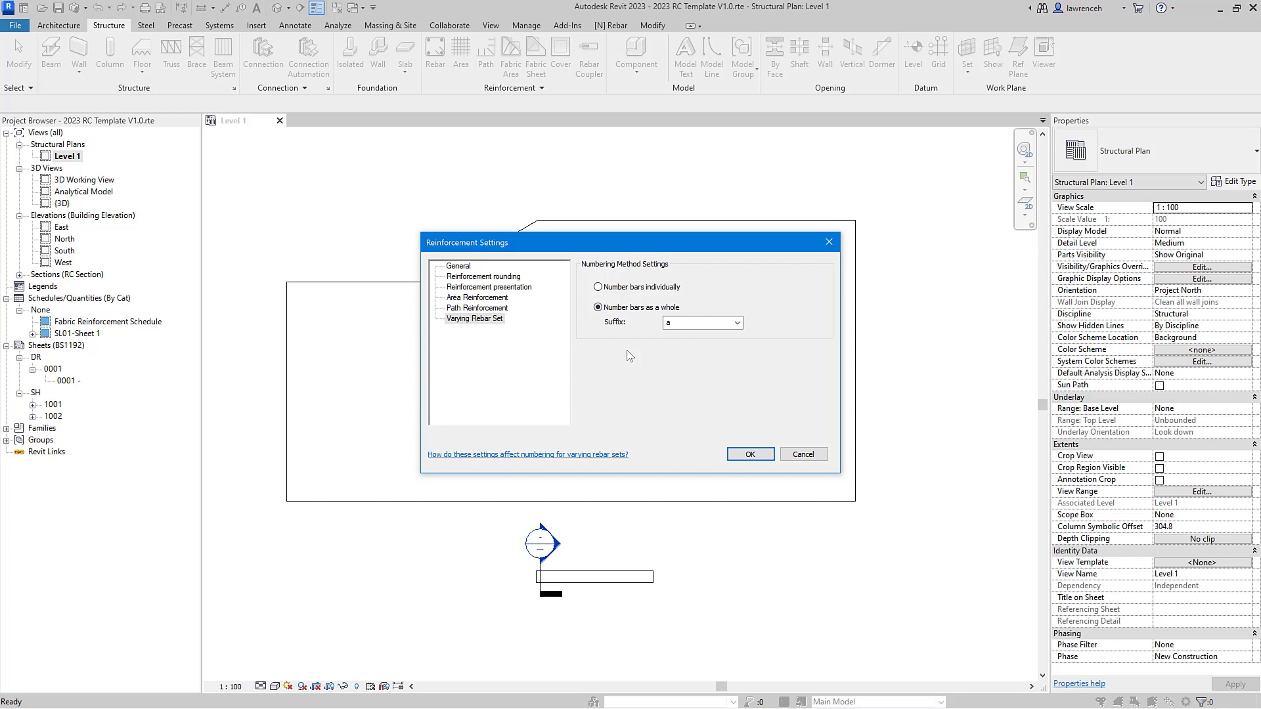
pyautogui.doubleClick(684, 321)
pyautogui.click(684, 322)
# Confirm the reinforcement settings and frame the polygonal slab outline on the Level 1 plan.
pyautogui.click(739, 456)
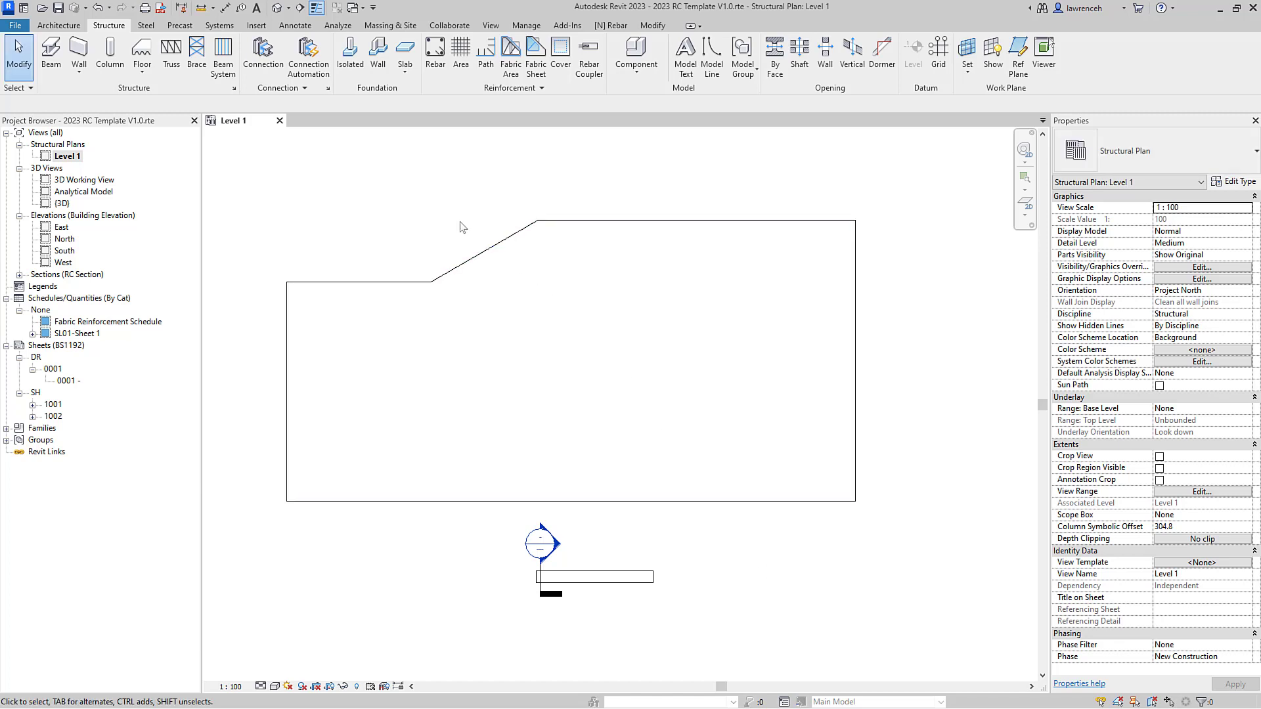
pyautogui.scroll(2, 462, 224)
pyautogui.scroll(1, 463, 248)
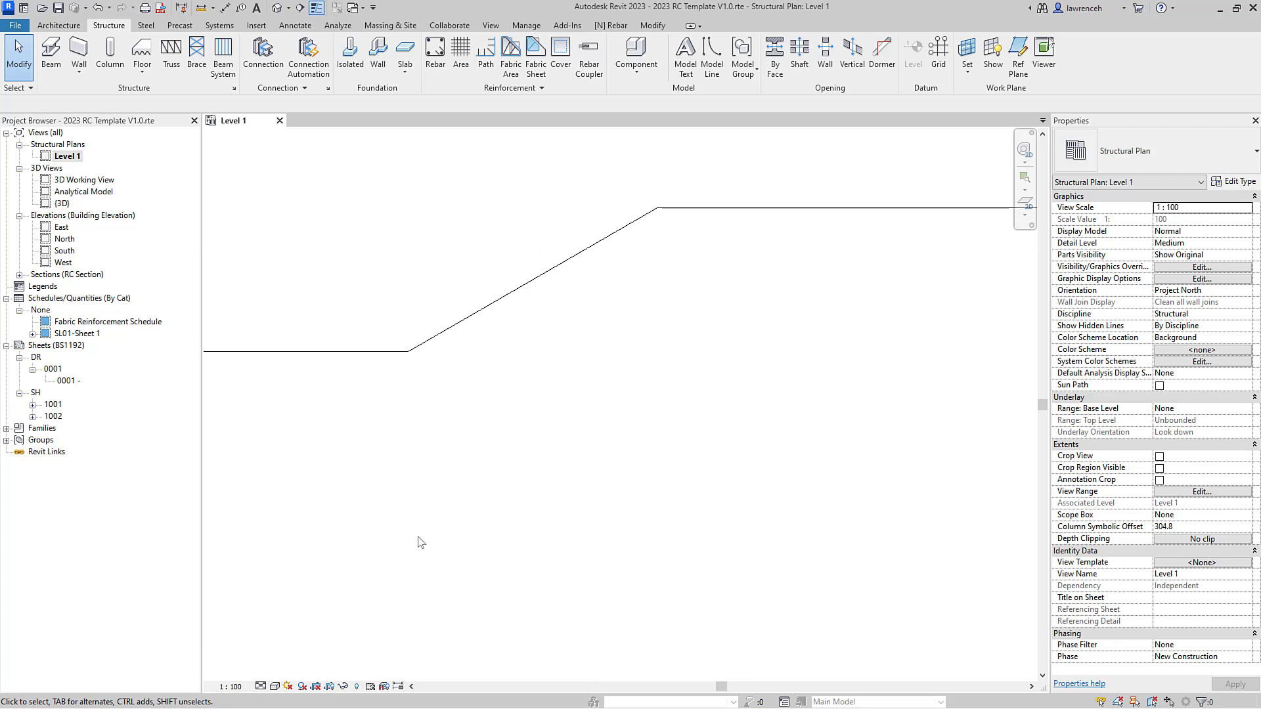
pyautogui.scroll(-1, 447, 483)
pyautogui.moveTo(434, 634); pyautogui.dragTo(467, 549, button='middle')
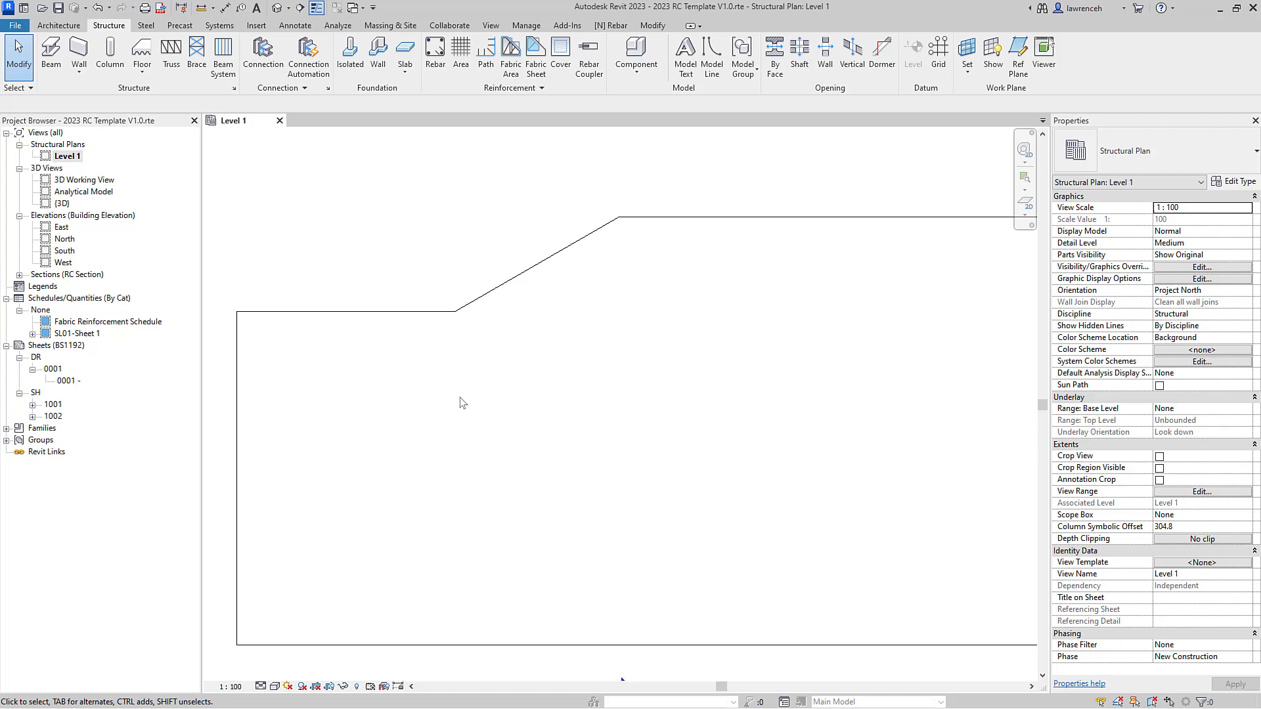
pyautogui.moveTo(480, 401); pyautogui.dragTo(490, 396, button='middle')
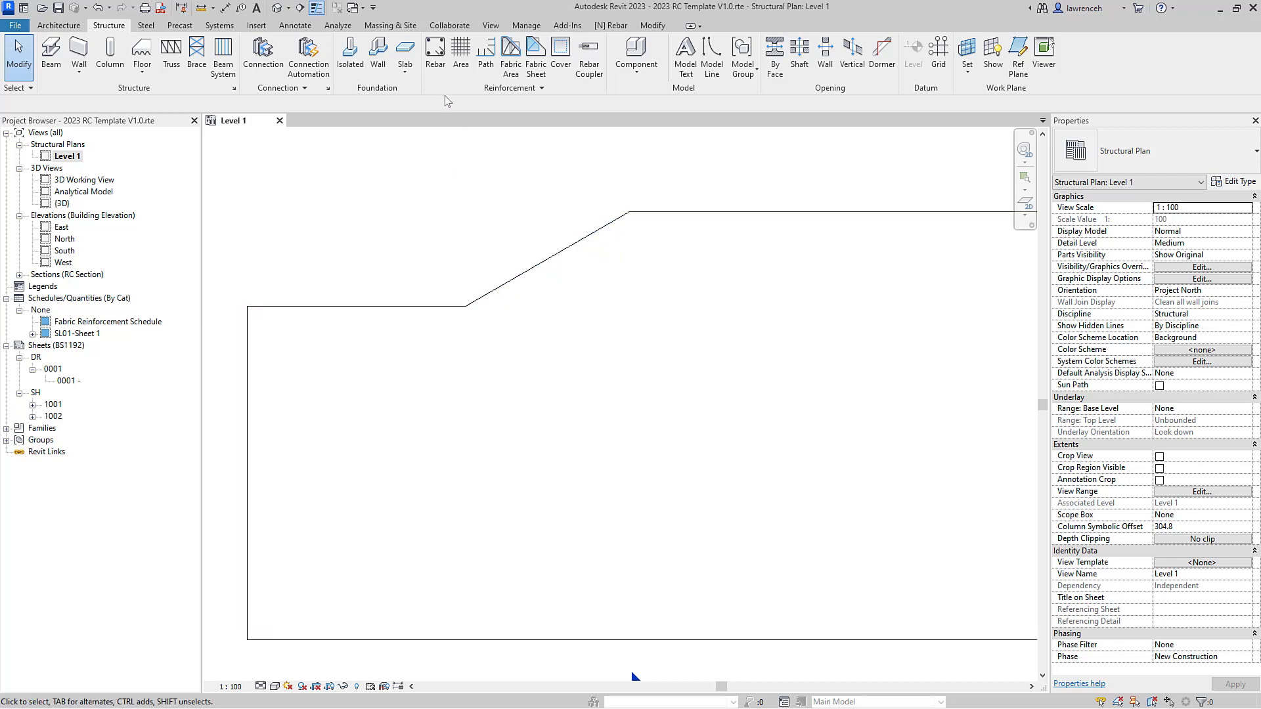
# Start H12 rebar placement (22 bars at 200 mm) and dismiss the shape definitions warning.
pyautogui.click(443, 72)
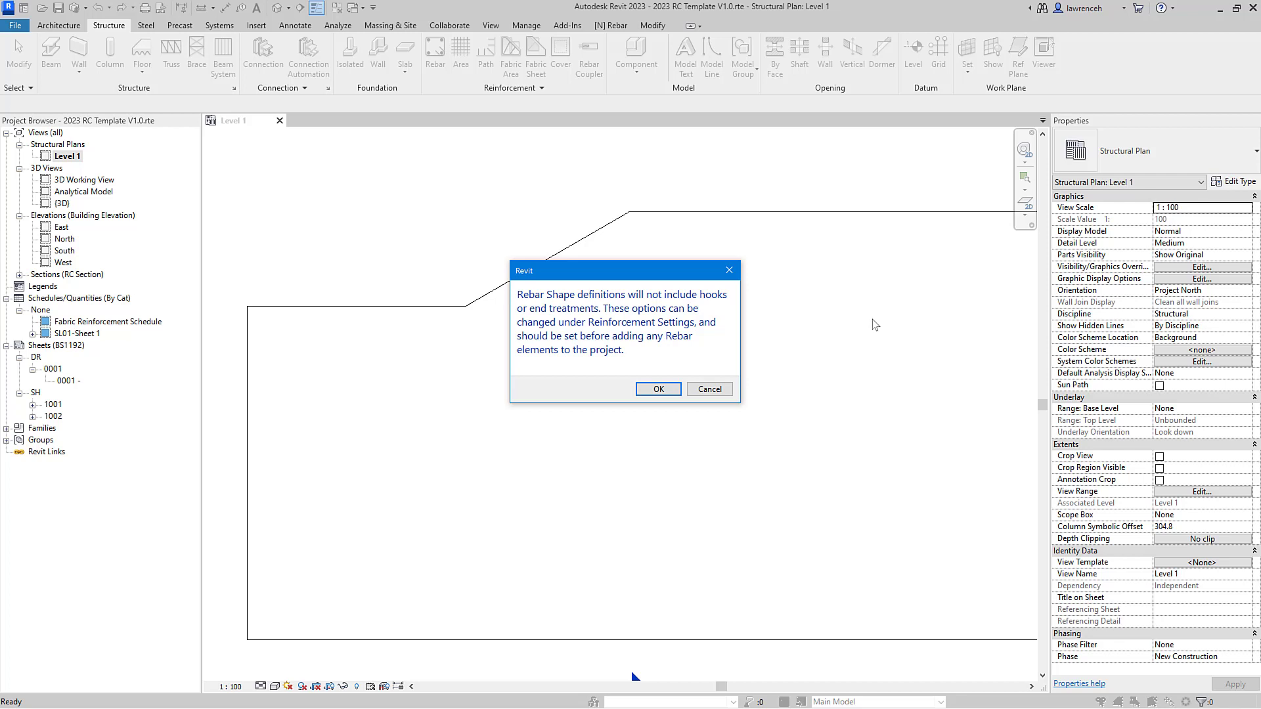
pyautogui.click(658, 389)
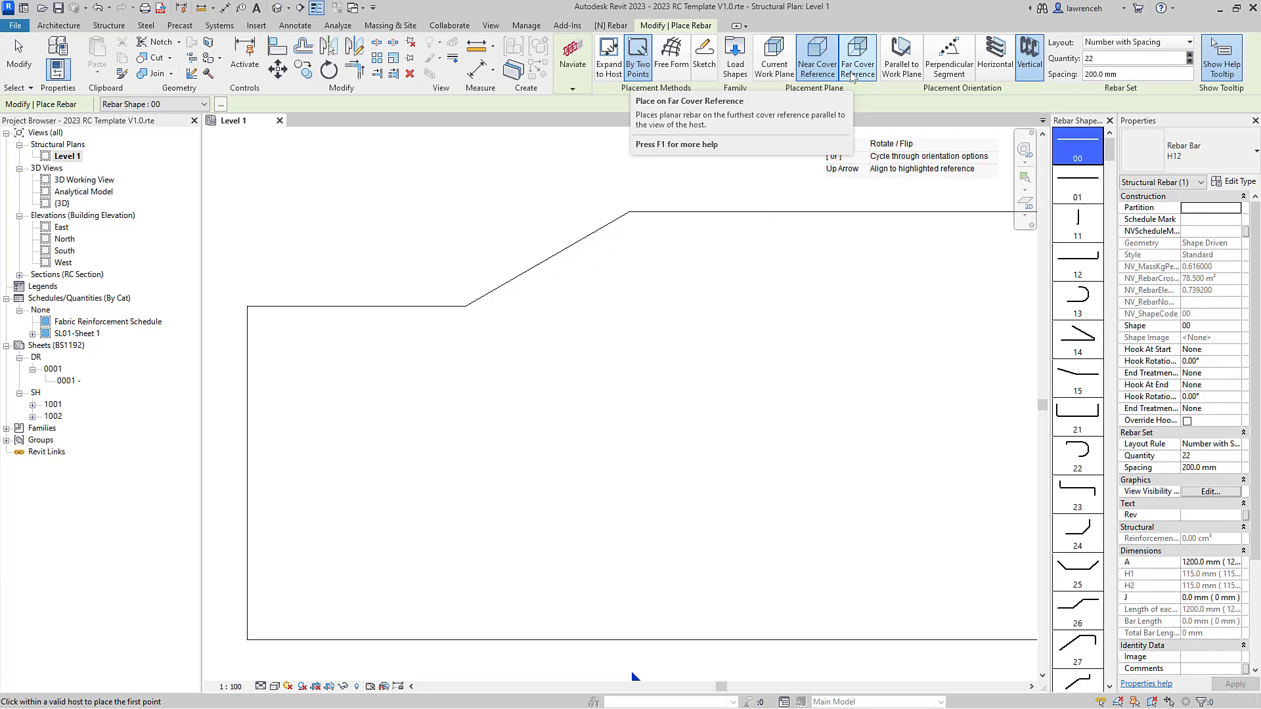
# Place a 23-bar H12 set at 200 mm on the far cover, drawn by two points.
pyautogui.click(852, 76)
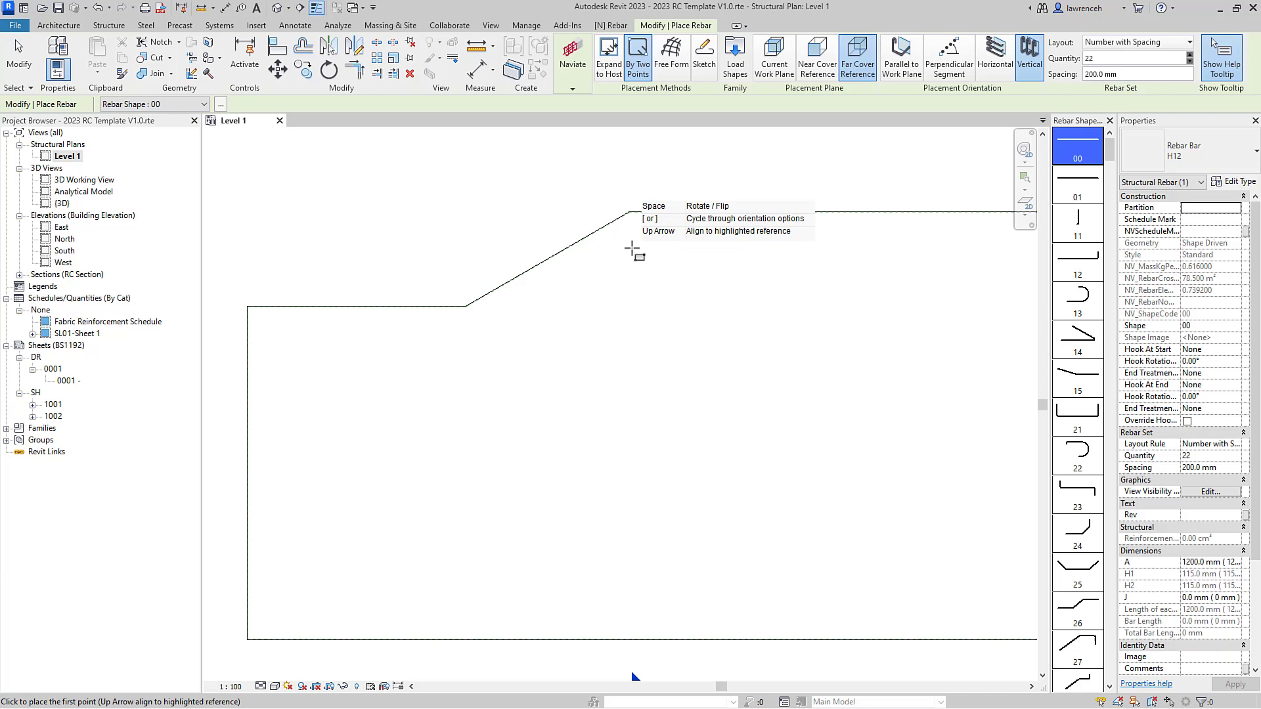
pyautogui.click(631, 250)
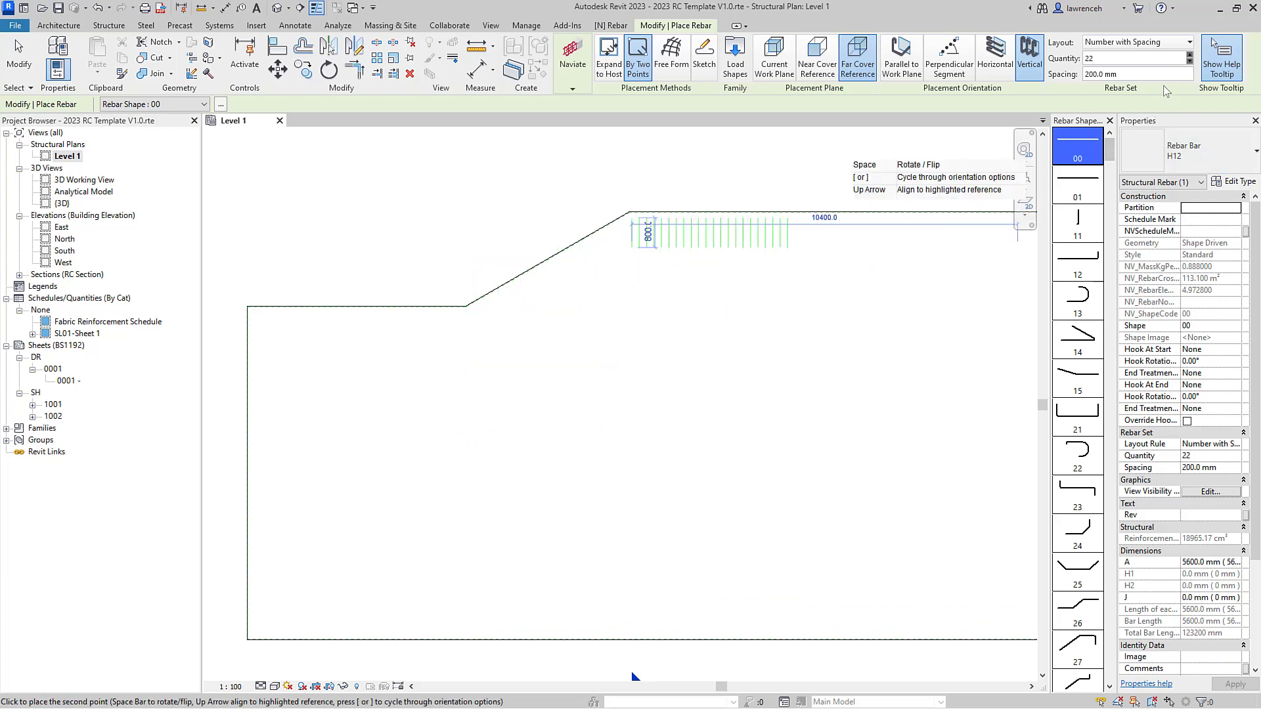
pyautogui.click(1189, 55)
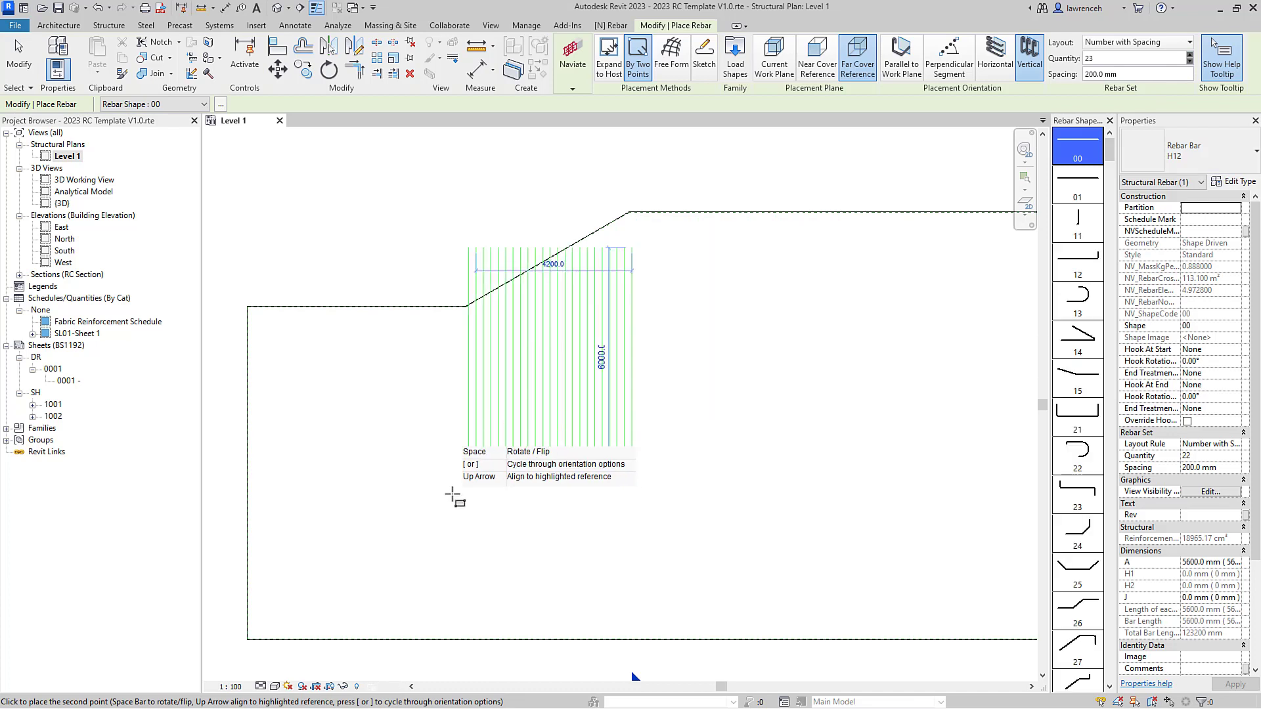
pyautogui.moveTo(461, 493); pyautogui.dragTo(461, 503, button='middle')
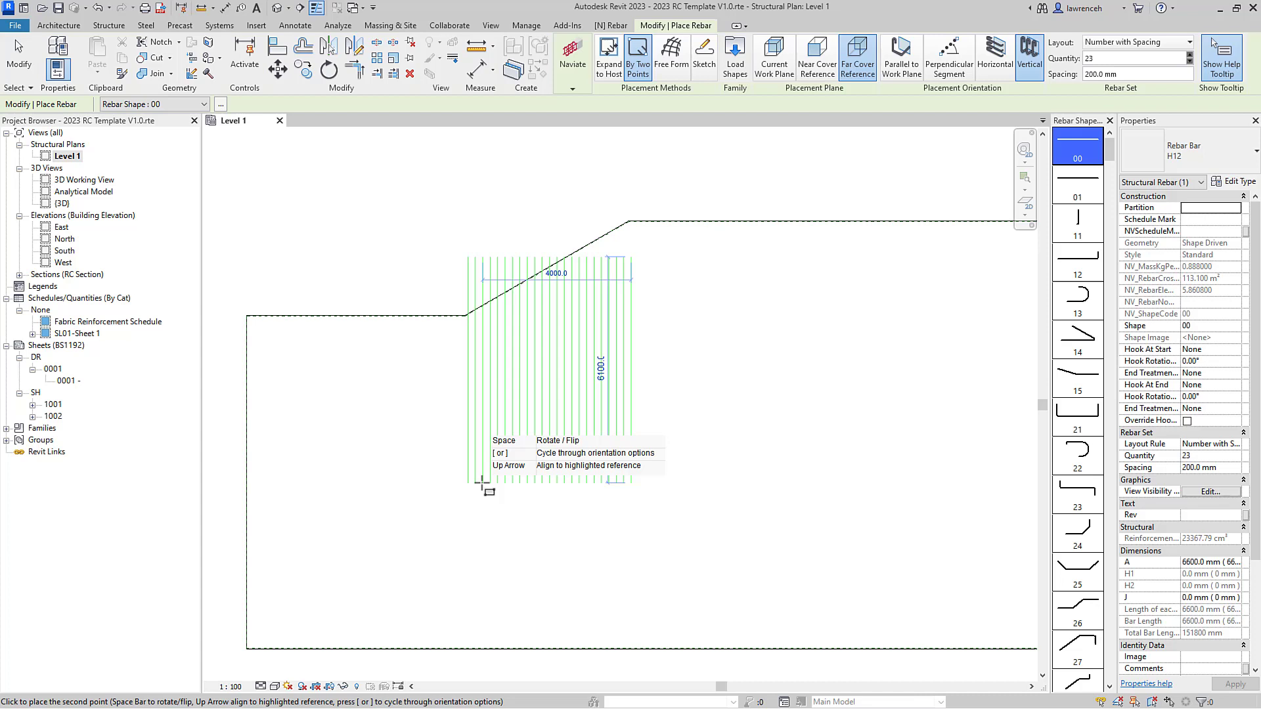
pyautogui.click(482, 486)
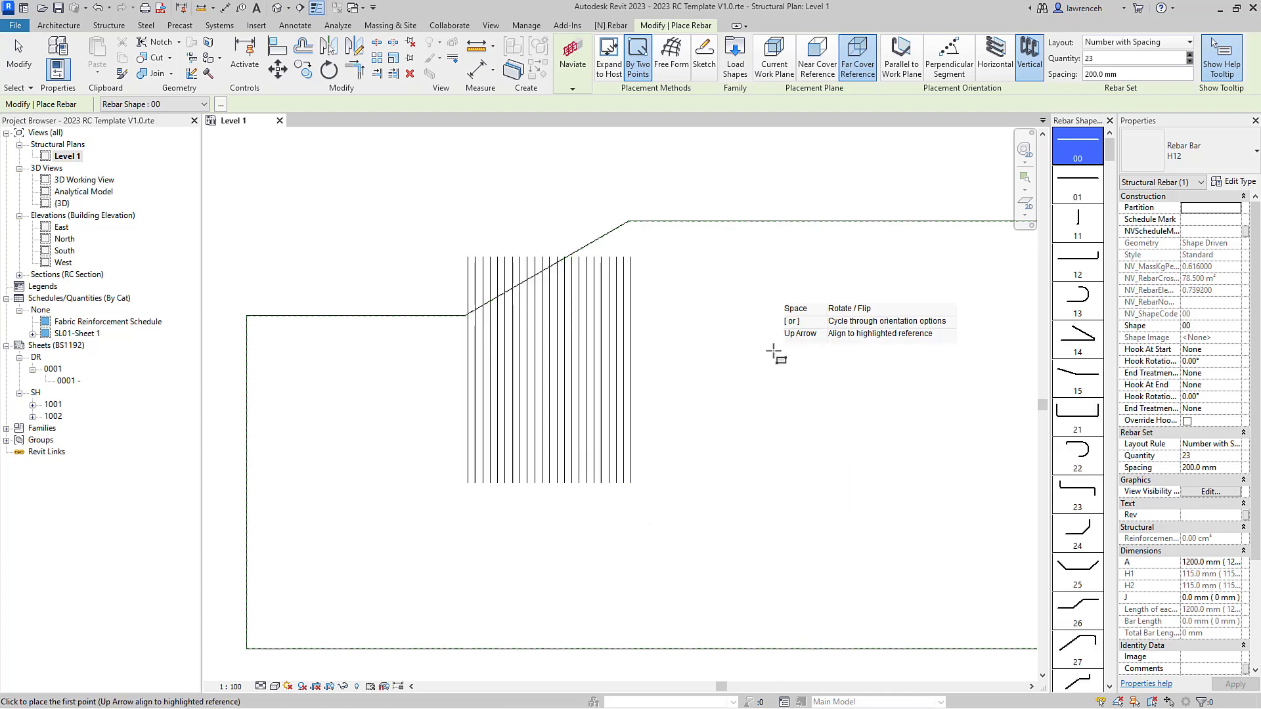
pyautogui.press('Escape')
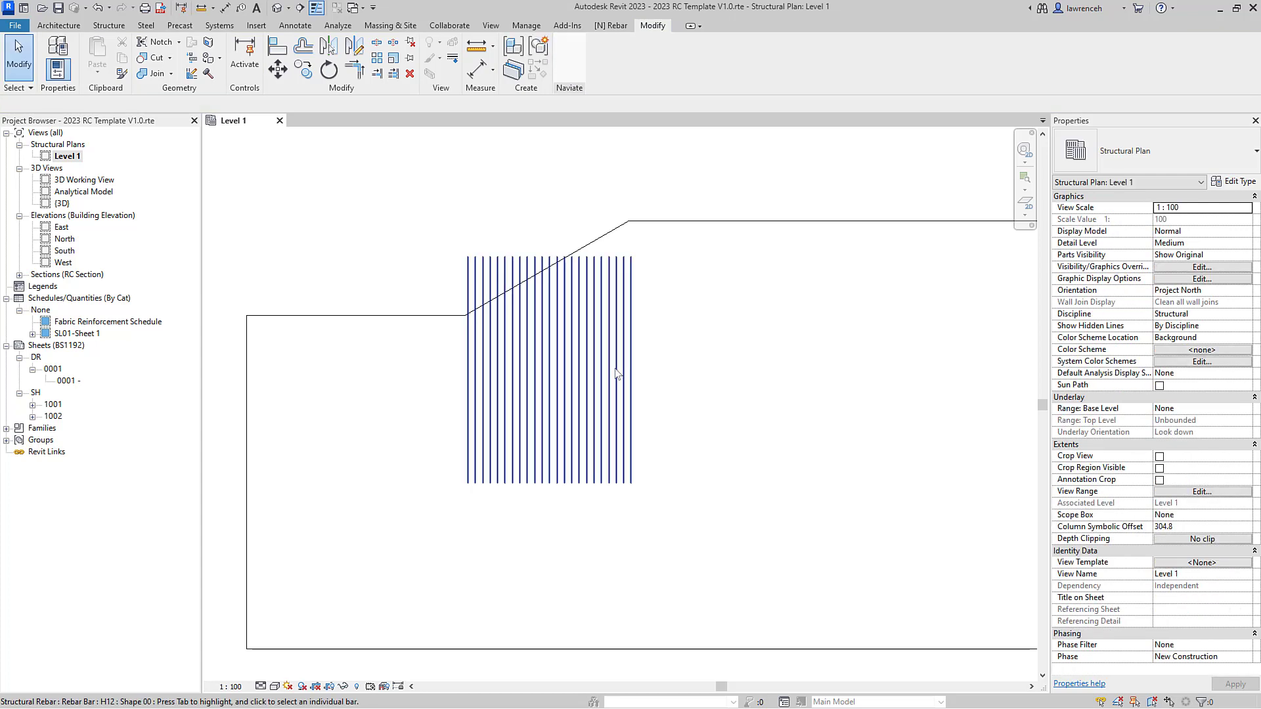
# Select the rebar set and stretch its bars up to the slab's upper edge.
pyautogui.click(586, 331)
pyautogui.scroll(1, 539, 272)
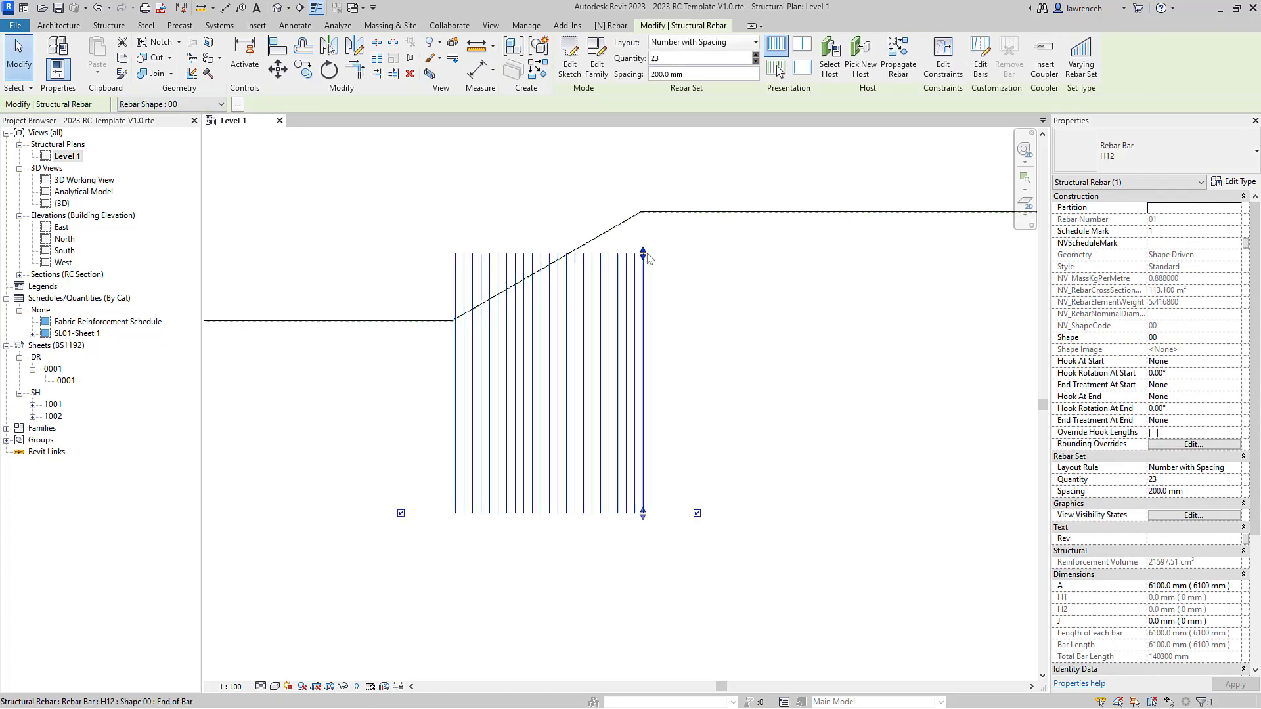
pyautogui.moveTo(645, 241); pyautogui.dragTo(641, 212)
pyautogui.scroll(2, 643, 213)
pyautogui.scroll(-3, 636, 259)
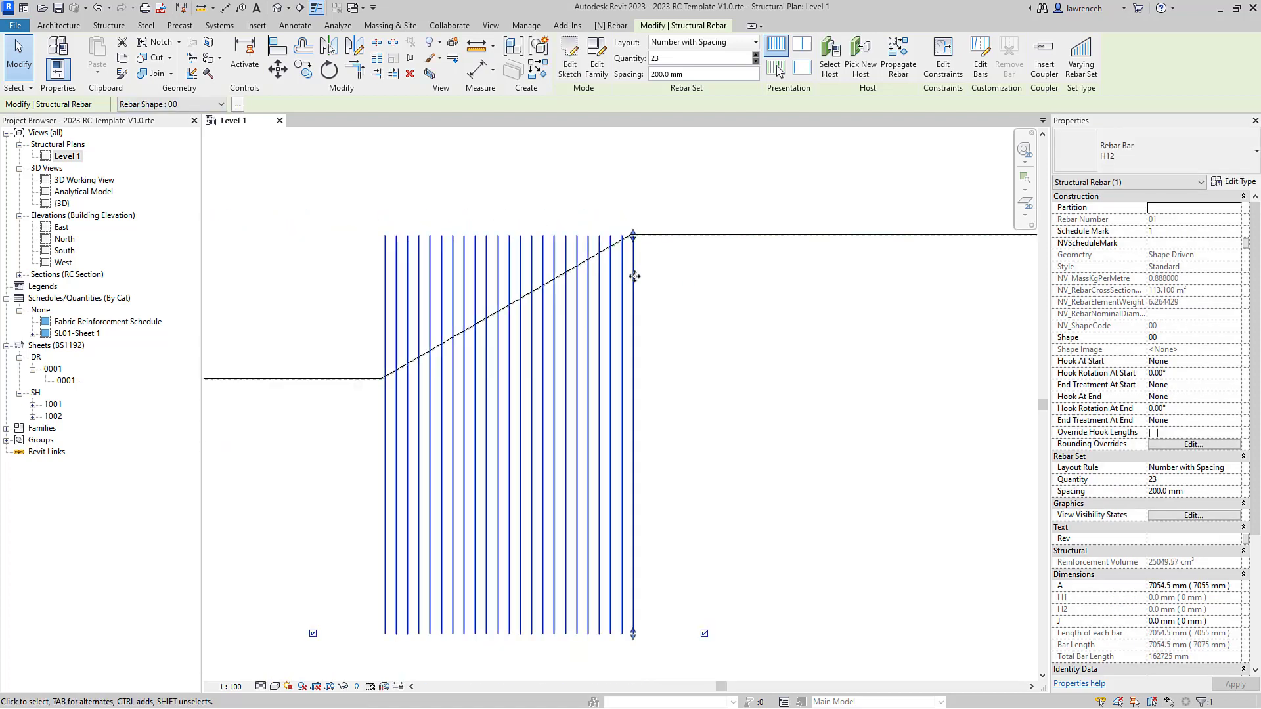
pyautogui.scroll(2, 623, 288)
pyautogui.scroll(-1, 623, 288)
pyautogui.scroll(2, 632, 290)
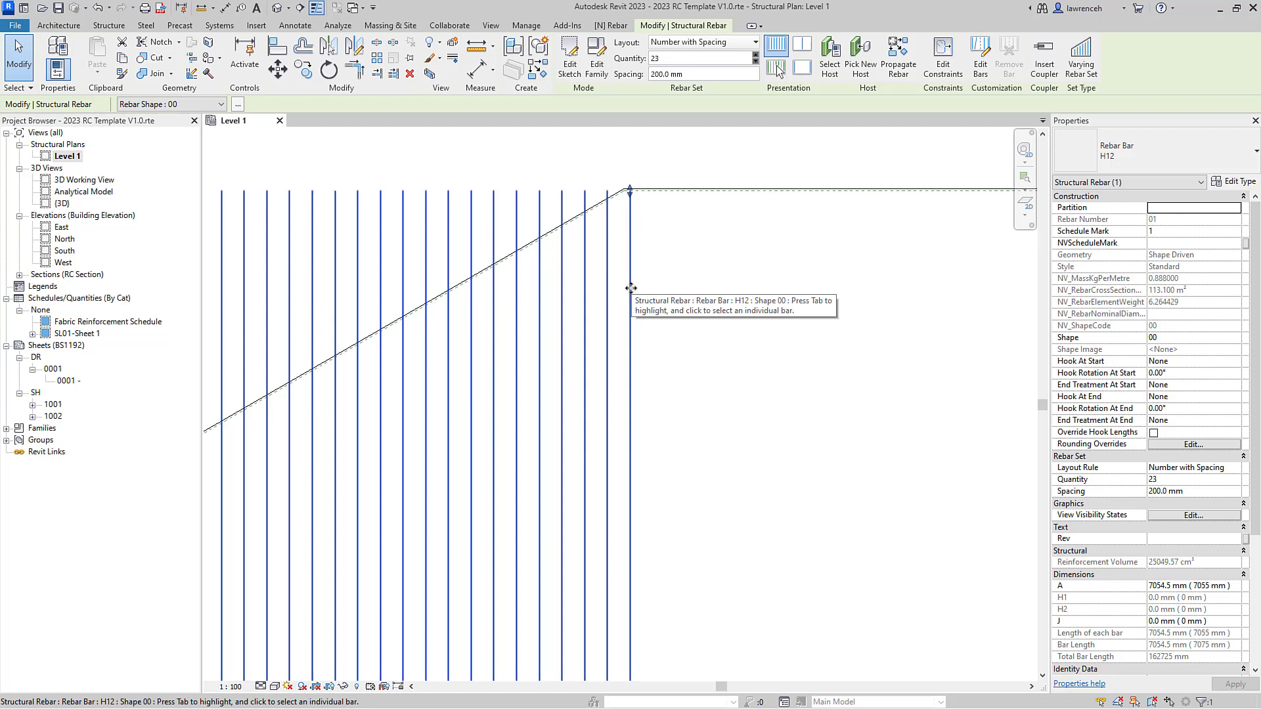
pyautogui.moveTo(635, 326); pyautogui.dragTo(740, 313, button='middle')
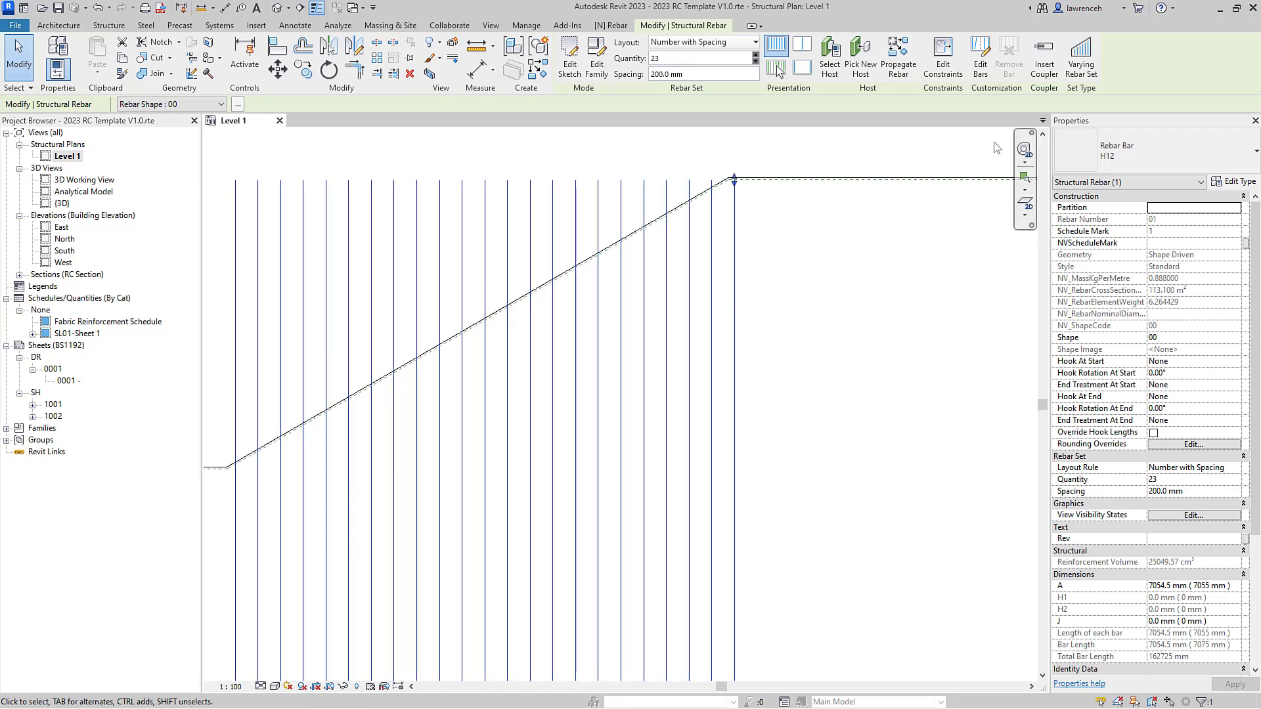
# Reduce the set to 22 bars and extend their tops to about 7180 mm each.
pyautogui.click(755, 61)
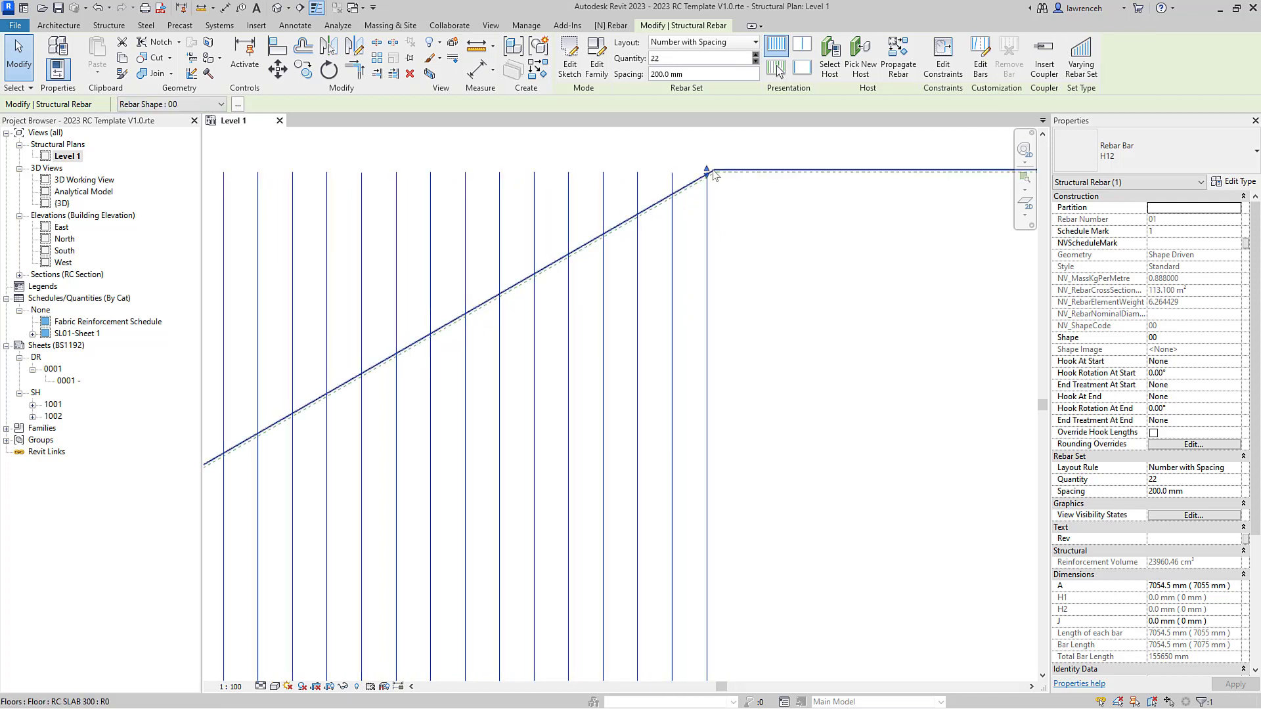
pyautogui.scroll(-5, 703, 187)
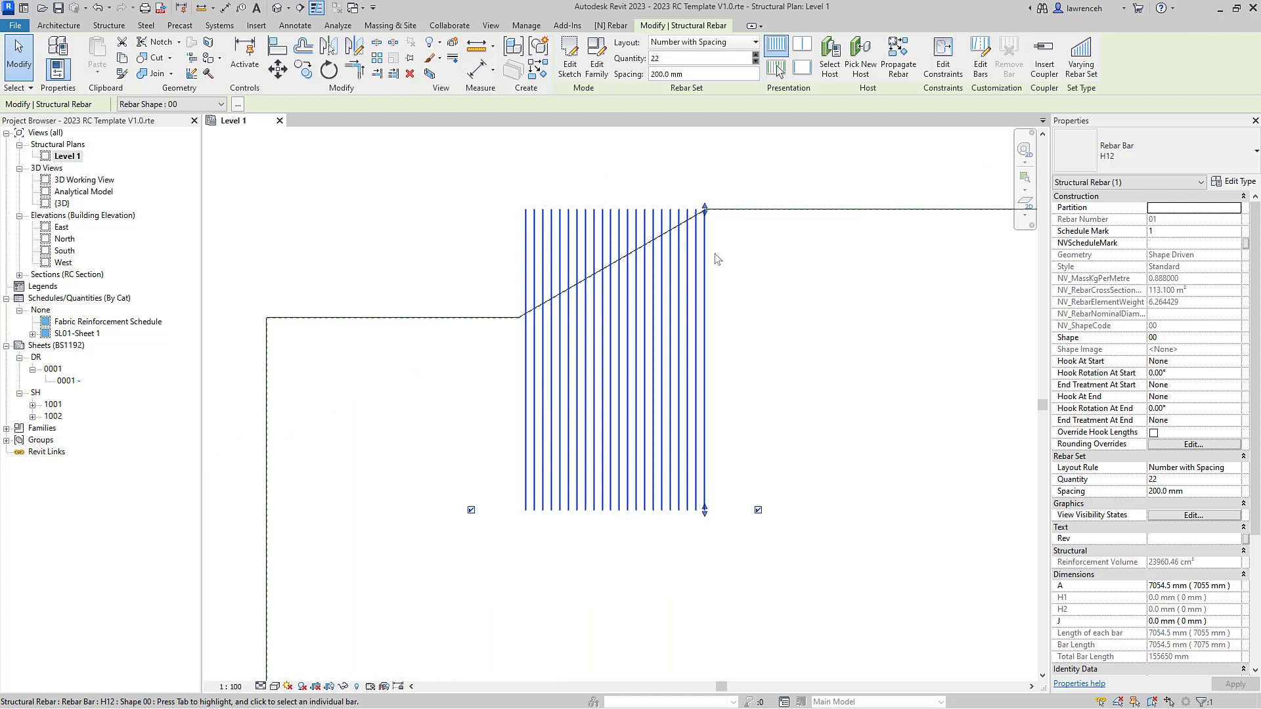
pyautogui.moveTo(710, 211)
pyautogui.mouseDown()
pyautogui.moveTo(709, 166)
pyautogui.moveTo(701, 204)
pyautogui.mouseUp()
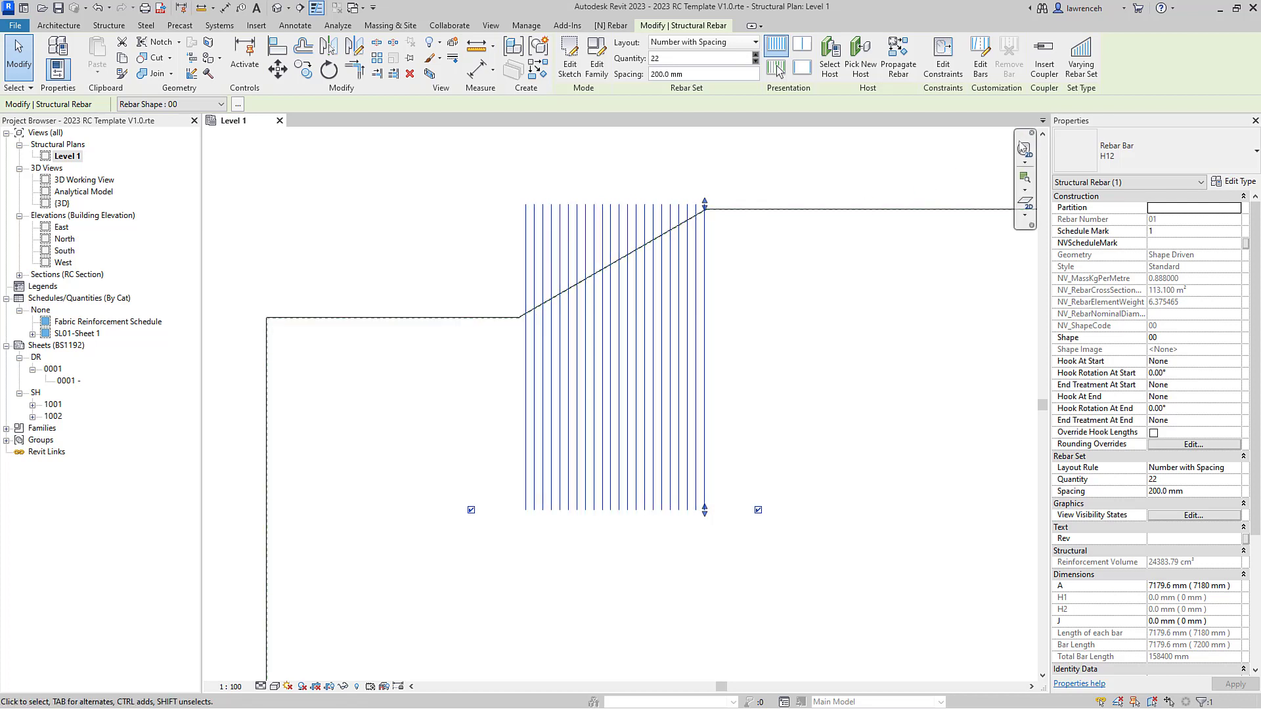
# Make the set a varying rebar set with bar tops following the sloped slab edge.
pyautogui.click(1086, 76)
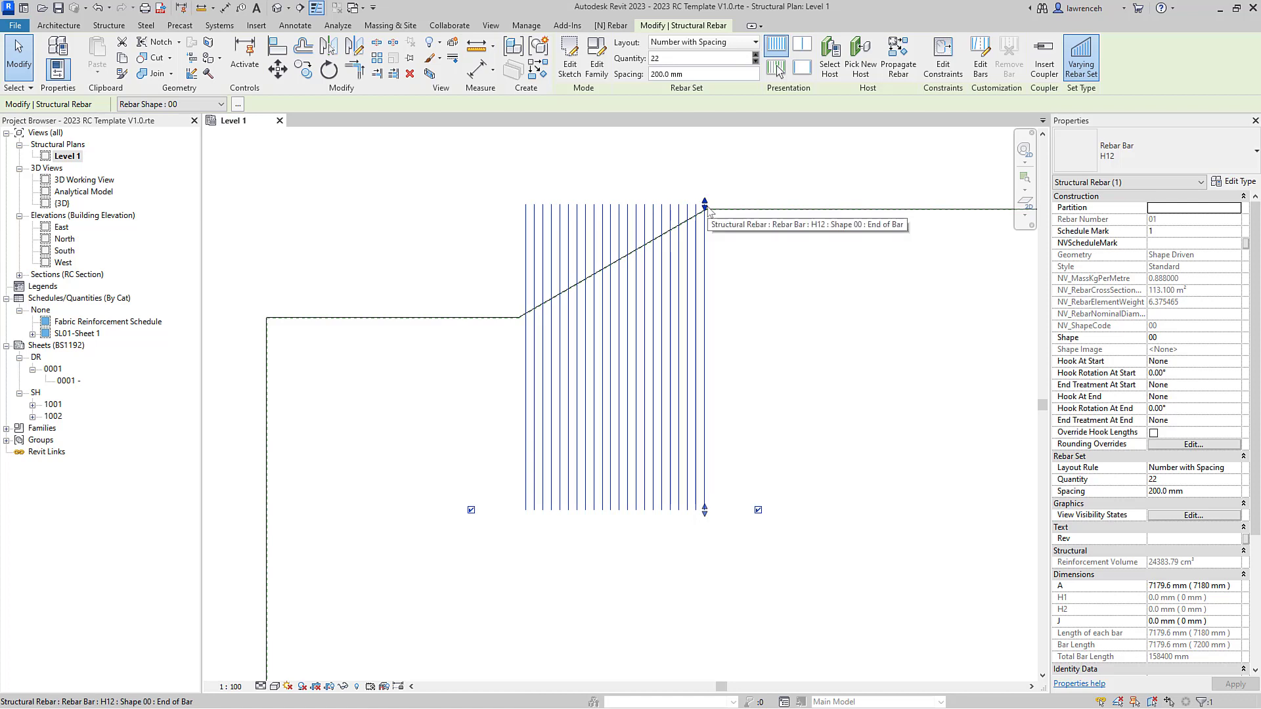
pyautogui.moveTo(707, 206); pyautogui.dragTo(798, 447)
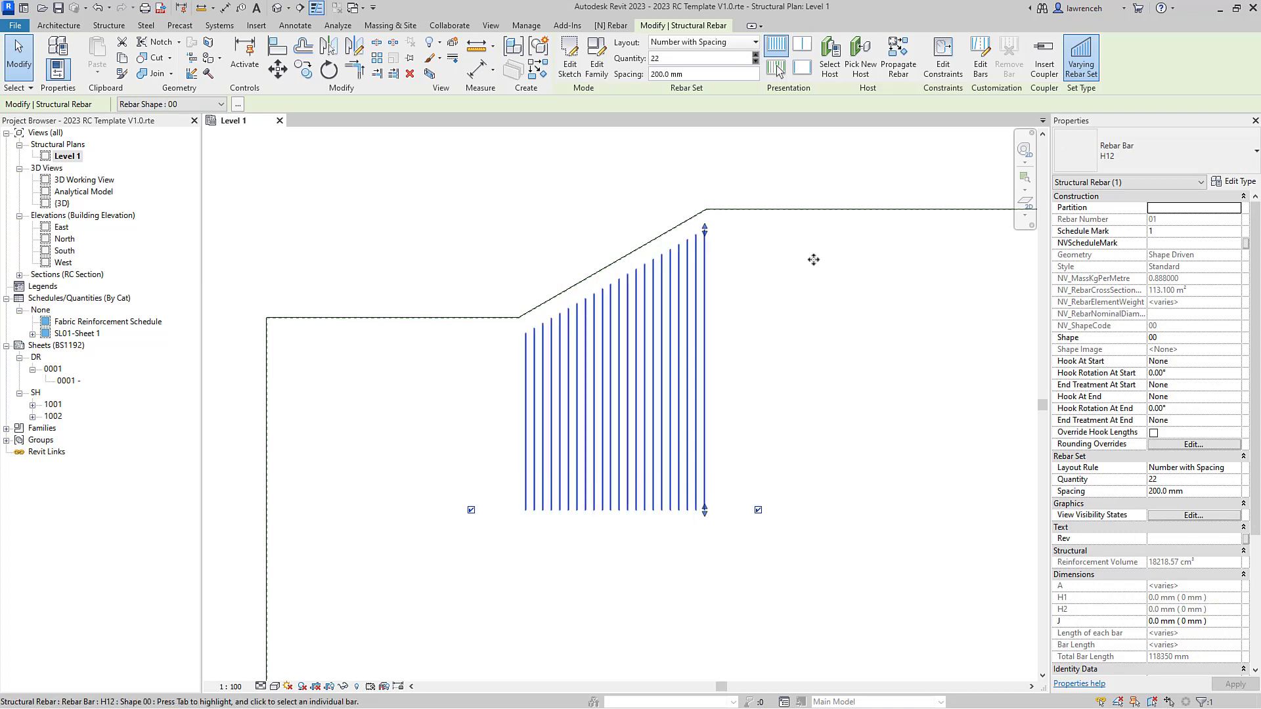
pyautogui.scroll(3, 704, 216)
pyautogui.moveTo(705, 246); pyautogui.dragTo(637, 366)
pyautogui.scroll(-2, 731, 246)
pyautogui.scroll(-2, 754, 281)
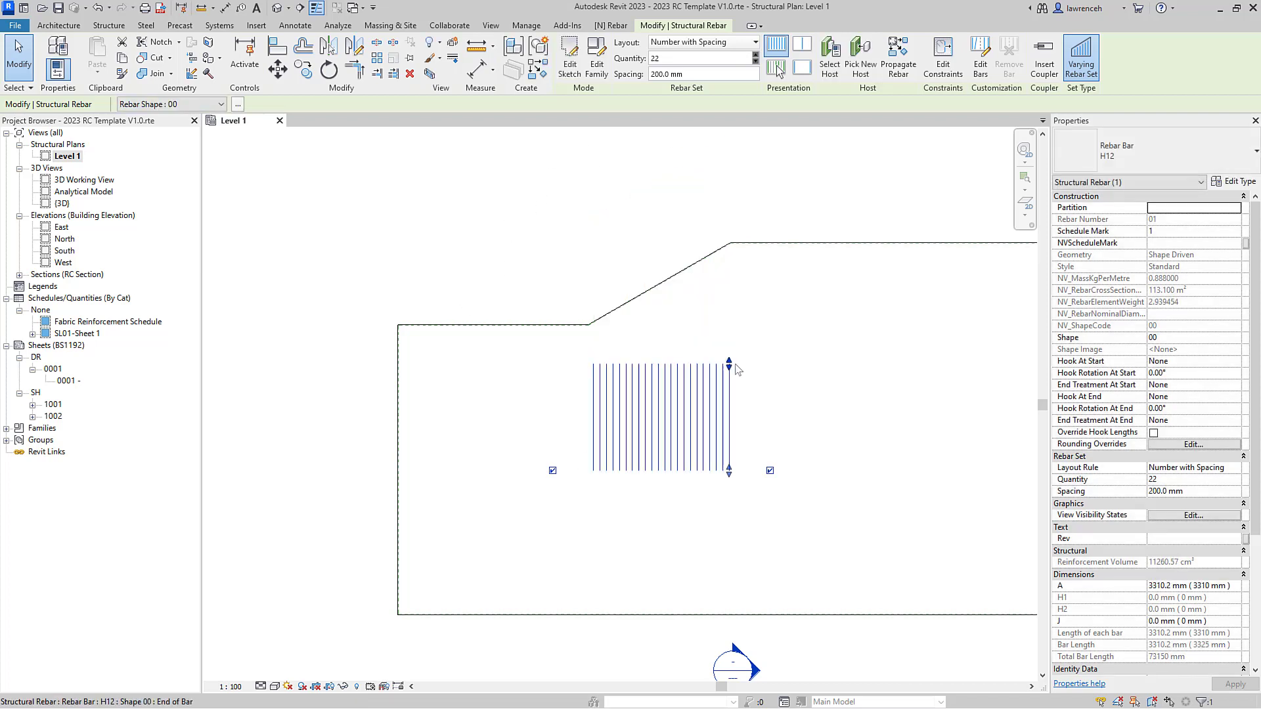
pyautogui.moveTo(729, 362); pyautogui.dragTo(728, 247)
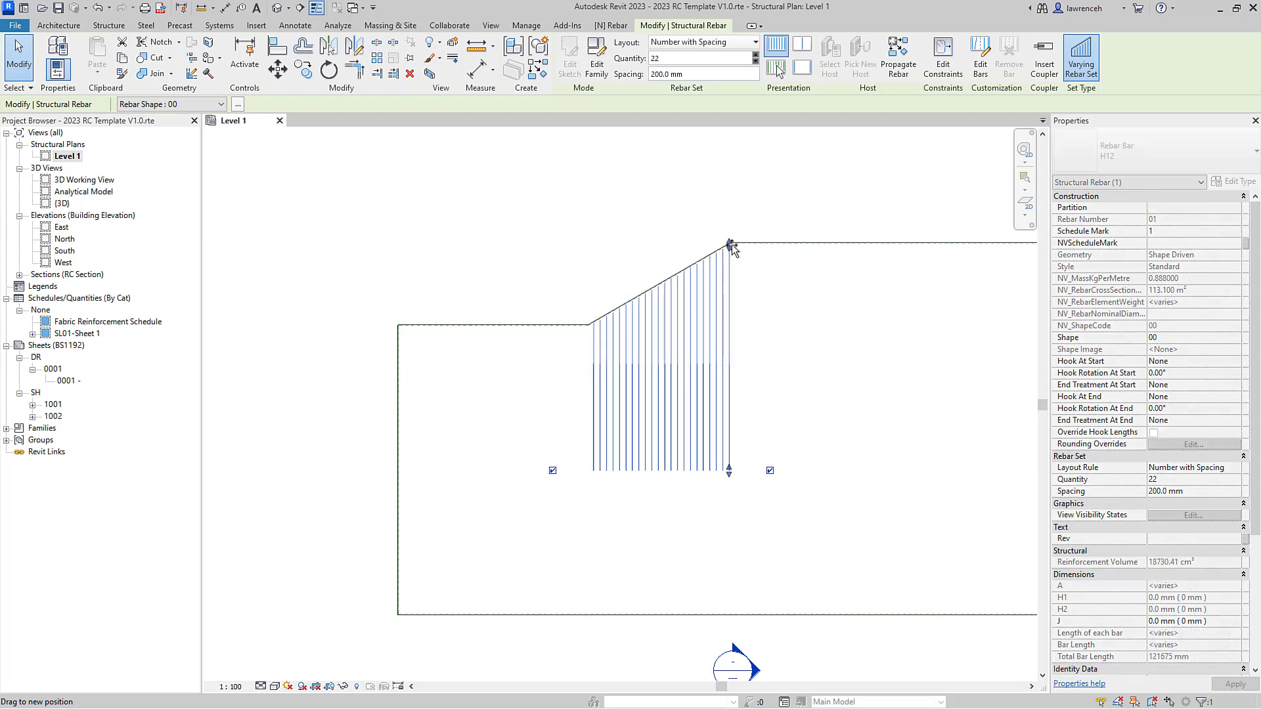
pyautogui.moveTo(749, 314); pyautogui.dragTo(749, 315)
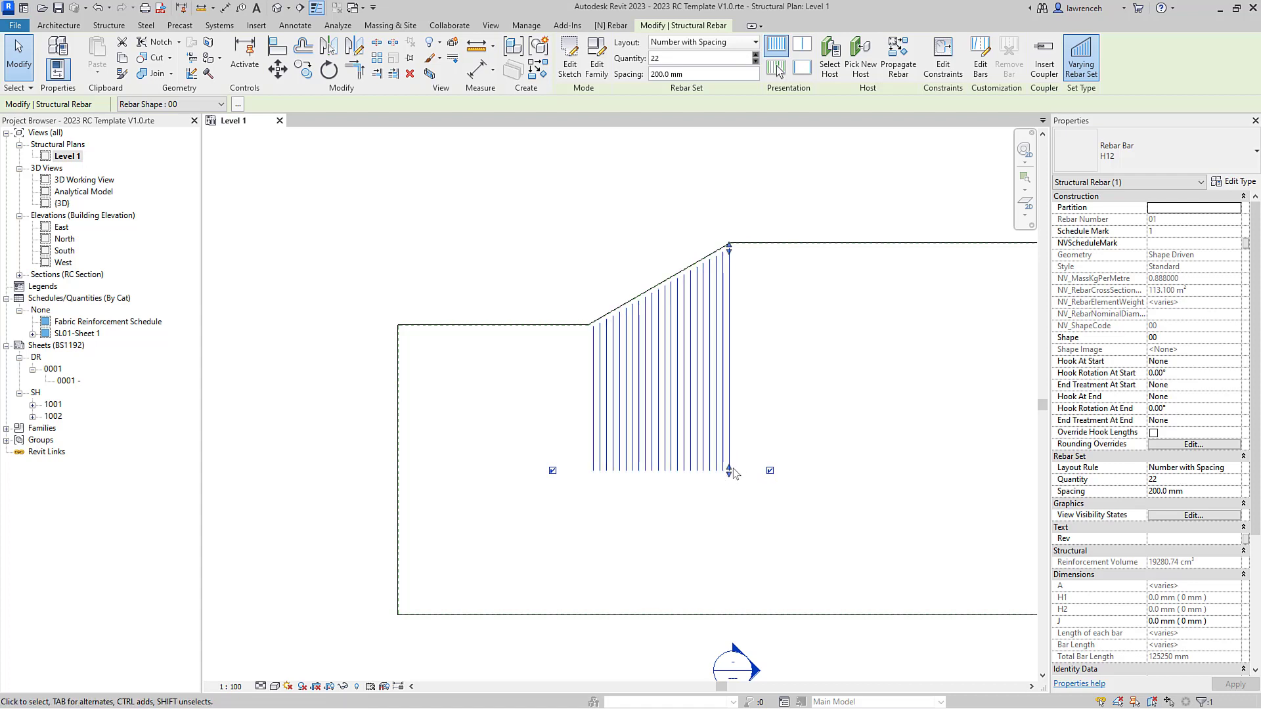
# Raise the bars' bottom ends to cut the total bar length to 68100 mm.
pyautogui.moveTo(729, 466); pyautogui.dragTo(730, 411)
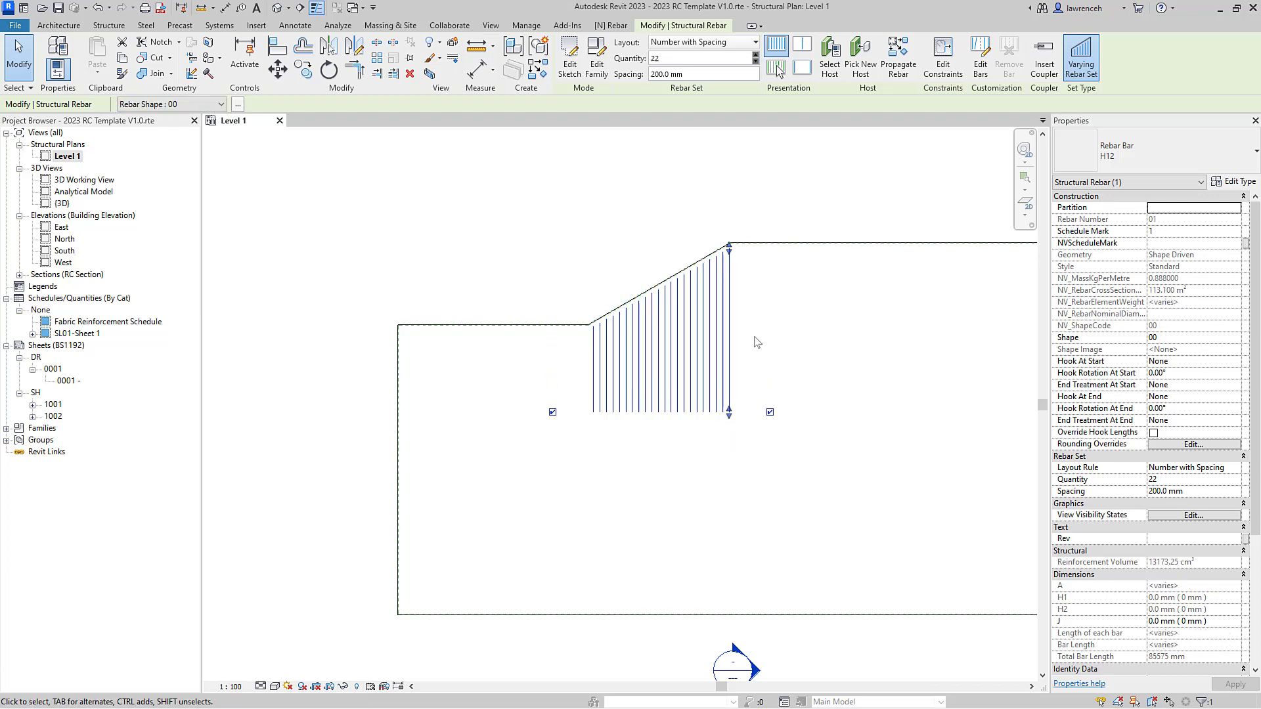
pyautogui.scroll(2, 739, 359)
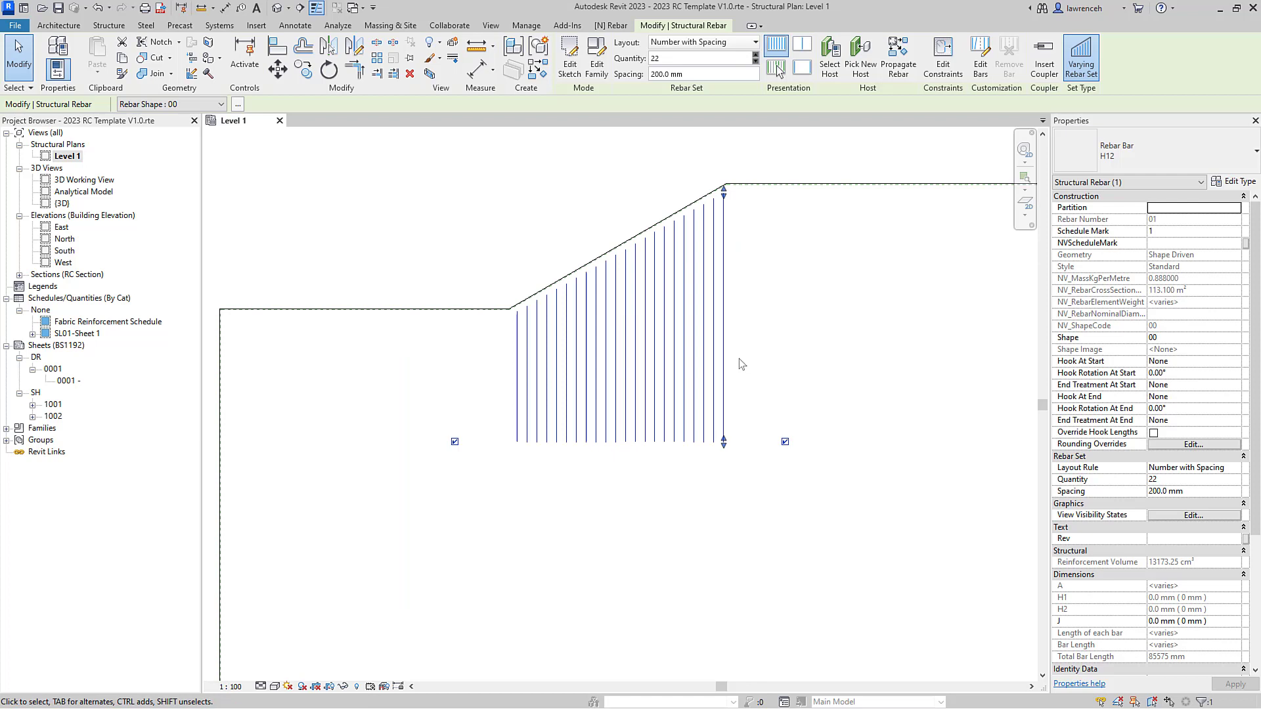
pyautogui.moveTo(724, 447); pyautogui.dragTo(727, 413)
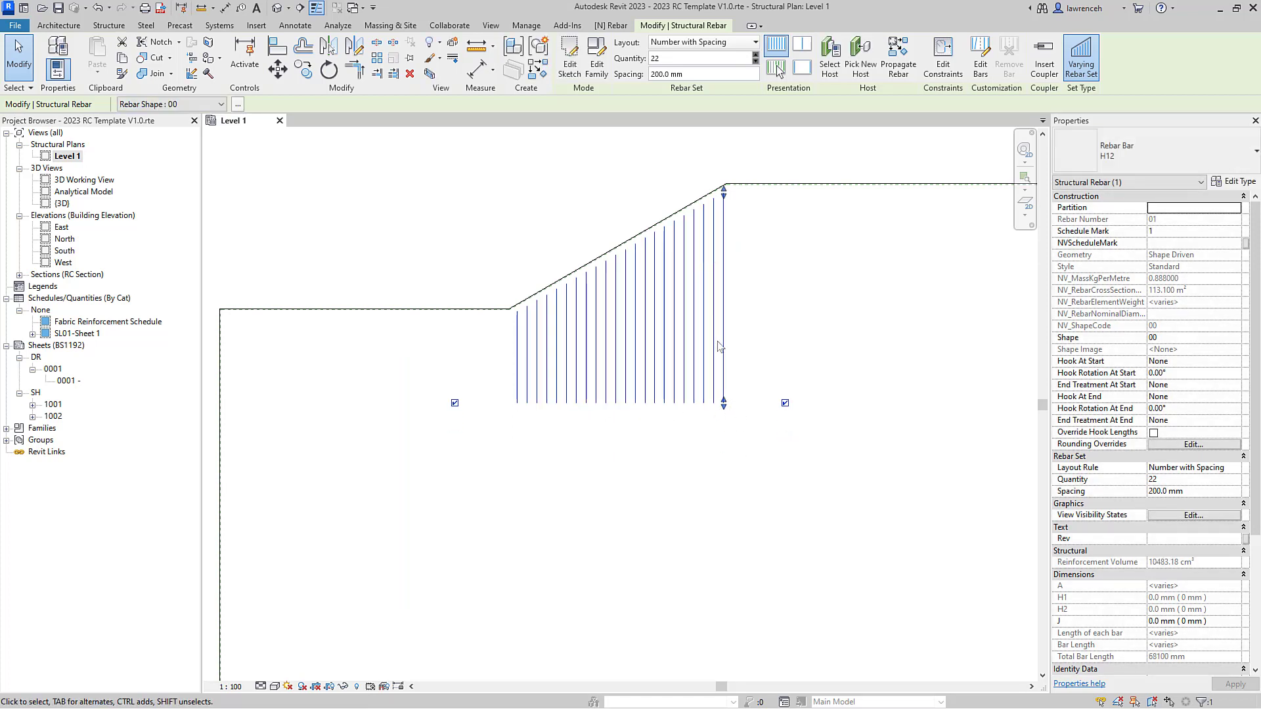
pyautogui.scroll(2, 758, 276)
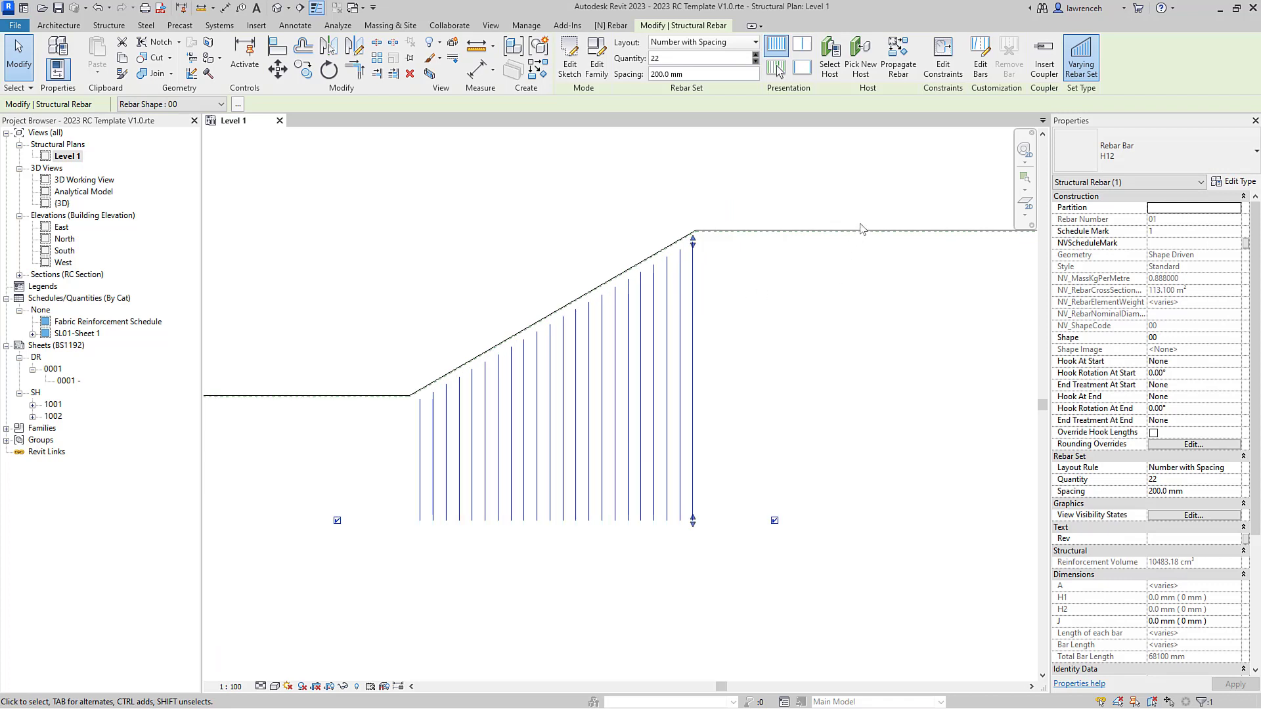
# Constrain the bars' top ends to the sloped slab's cover at 0 mm offset.
pyautogui.click(944, 69)
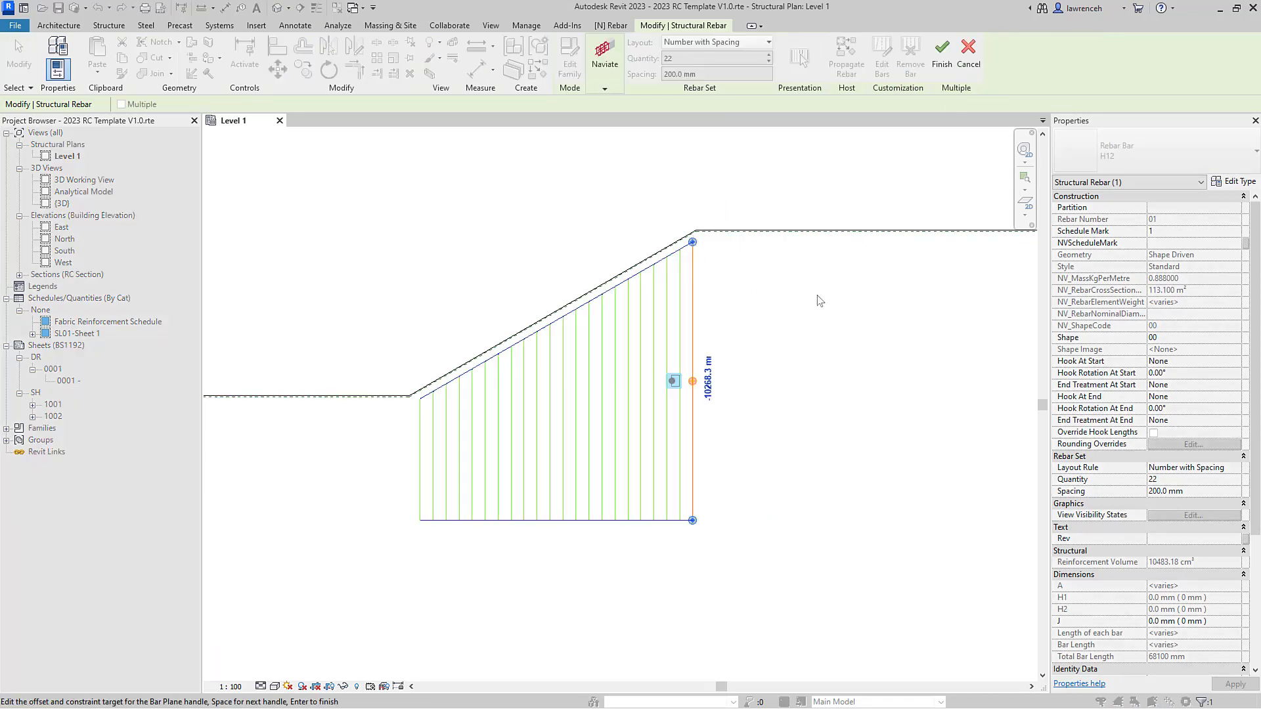
pyautogui.scroll(4, 686, 273)
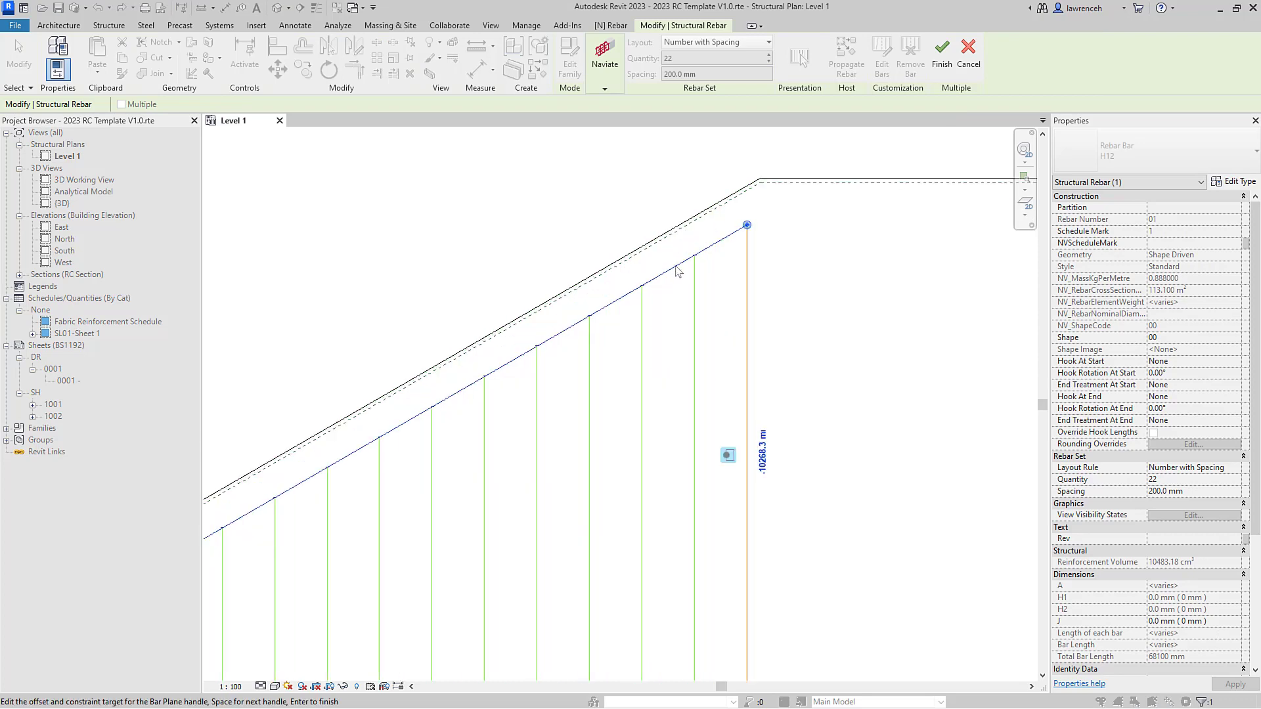
pyautogui.click(676, 268)
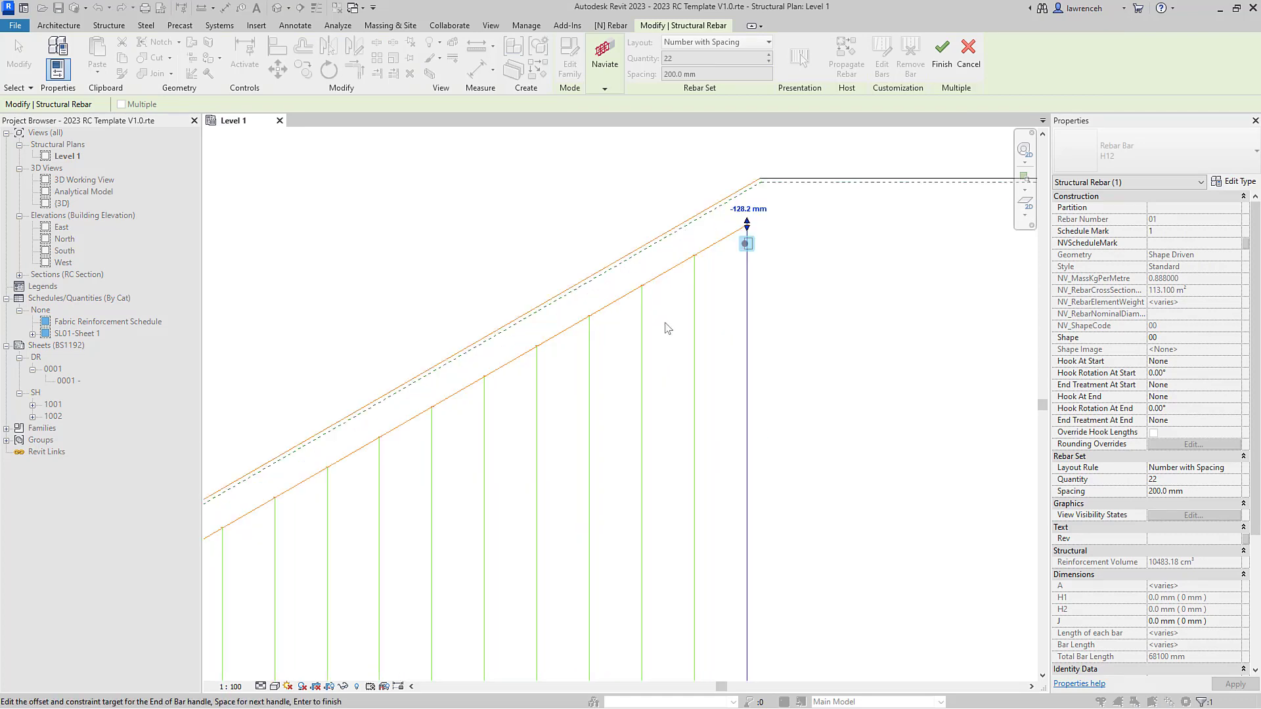
pyautogui.click(700, 219)
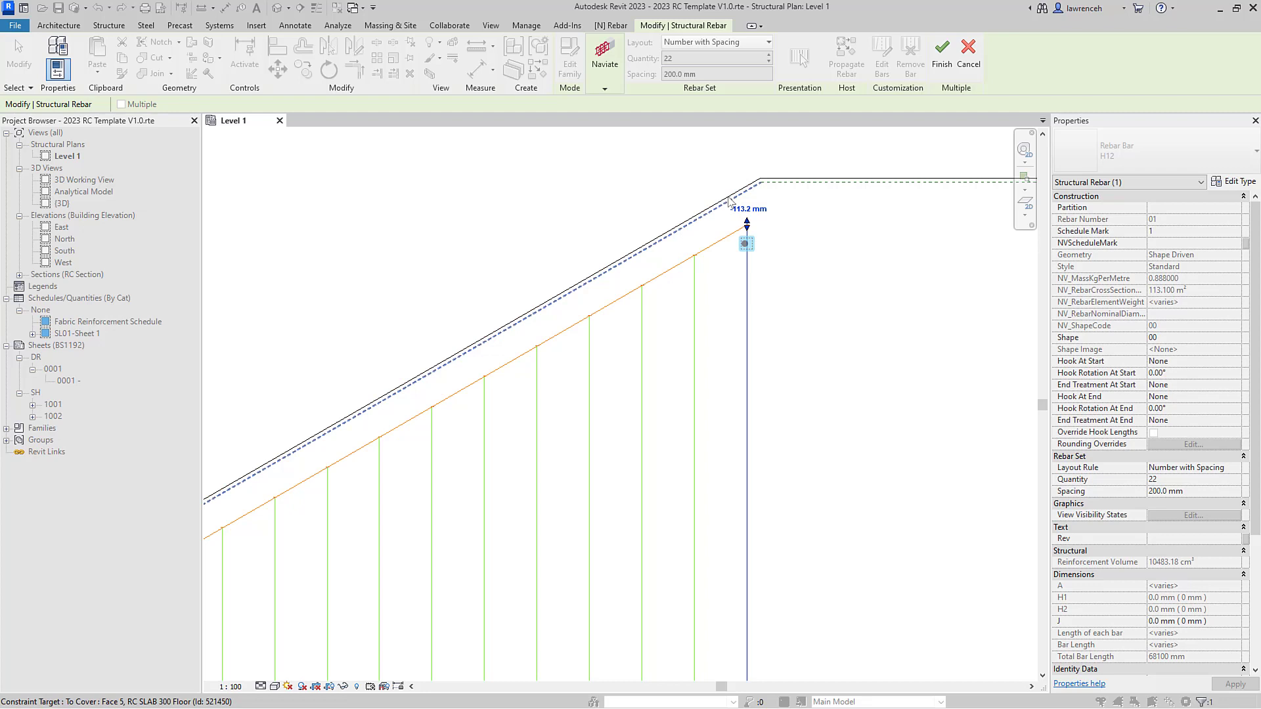
pyautogui.click(762, 211)
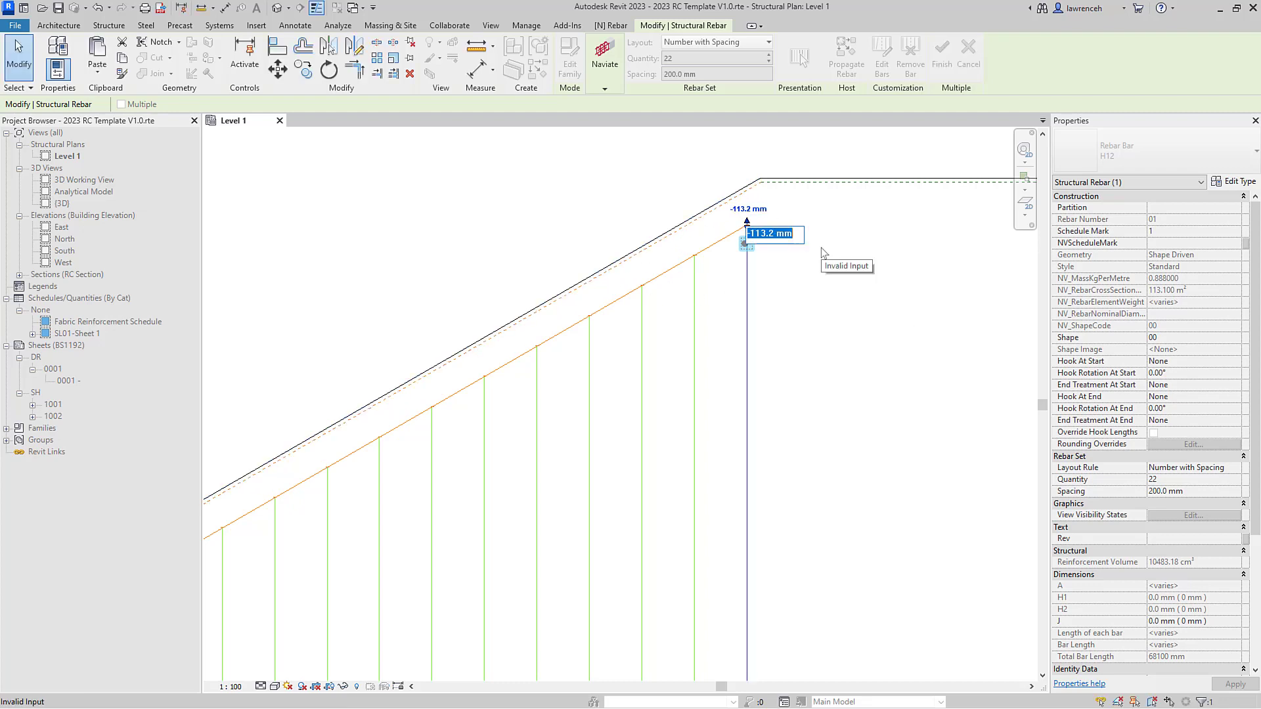
pyautogui.write('0')
pyautogui.press('Return')
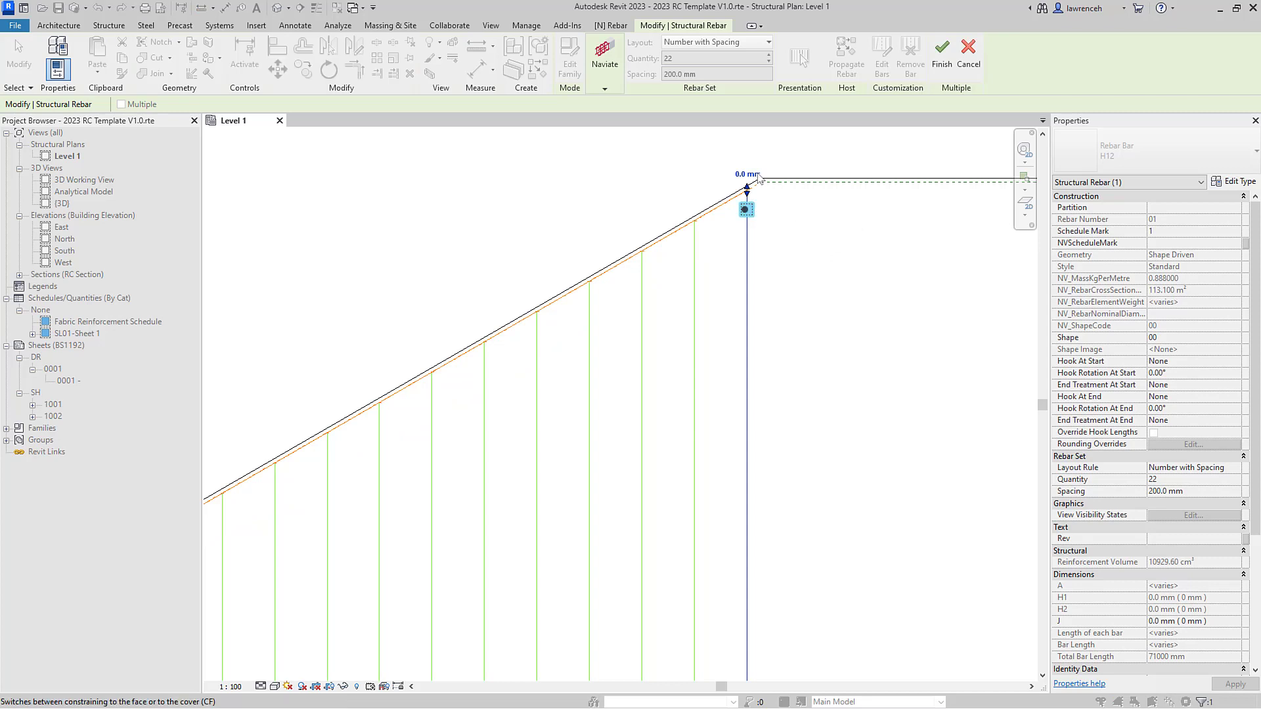
pyautogui.scroll(-5, 738, 233)
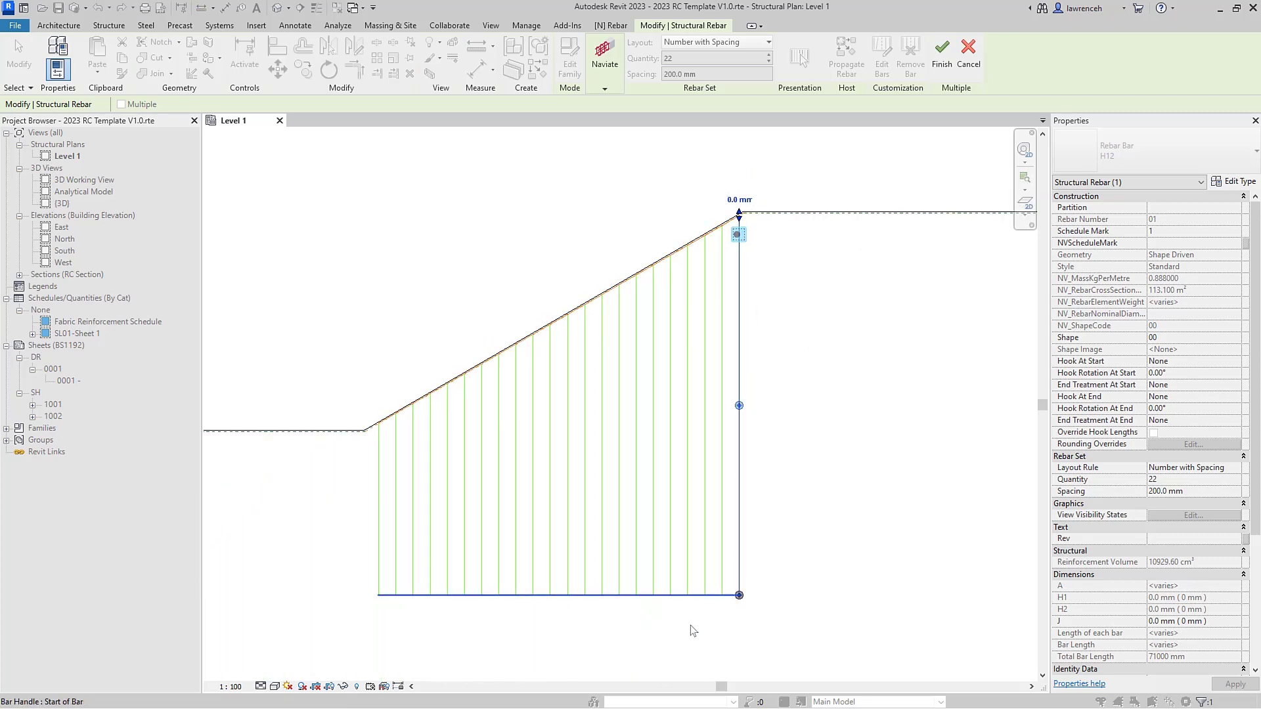
# Offset the bars' start ends by -2000 mm, bringing the total to 72725 mm.
pyautogui.press('space')
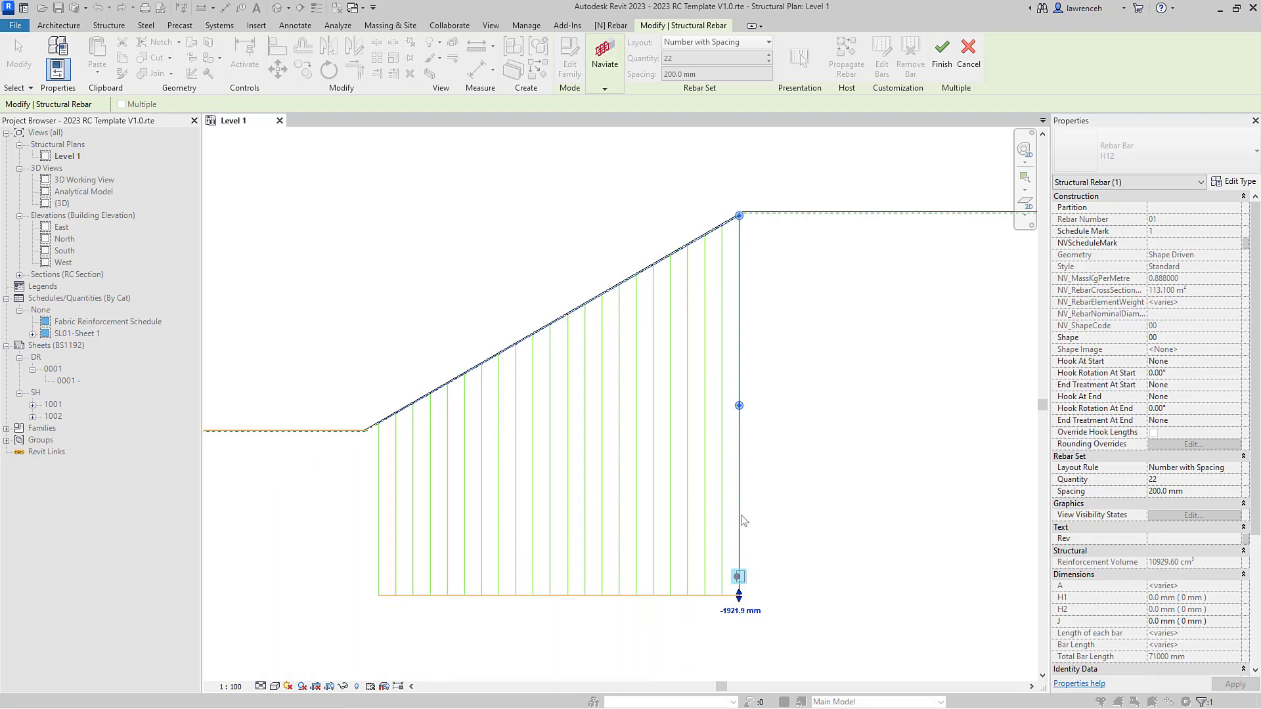
pyautogui.click(740, 611)
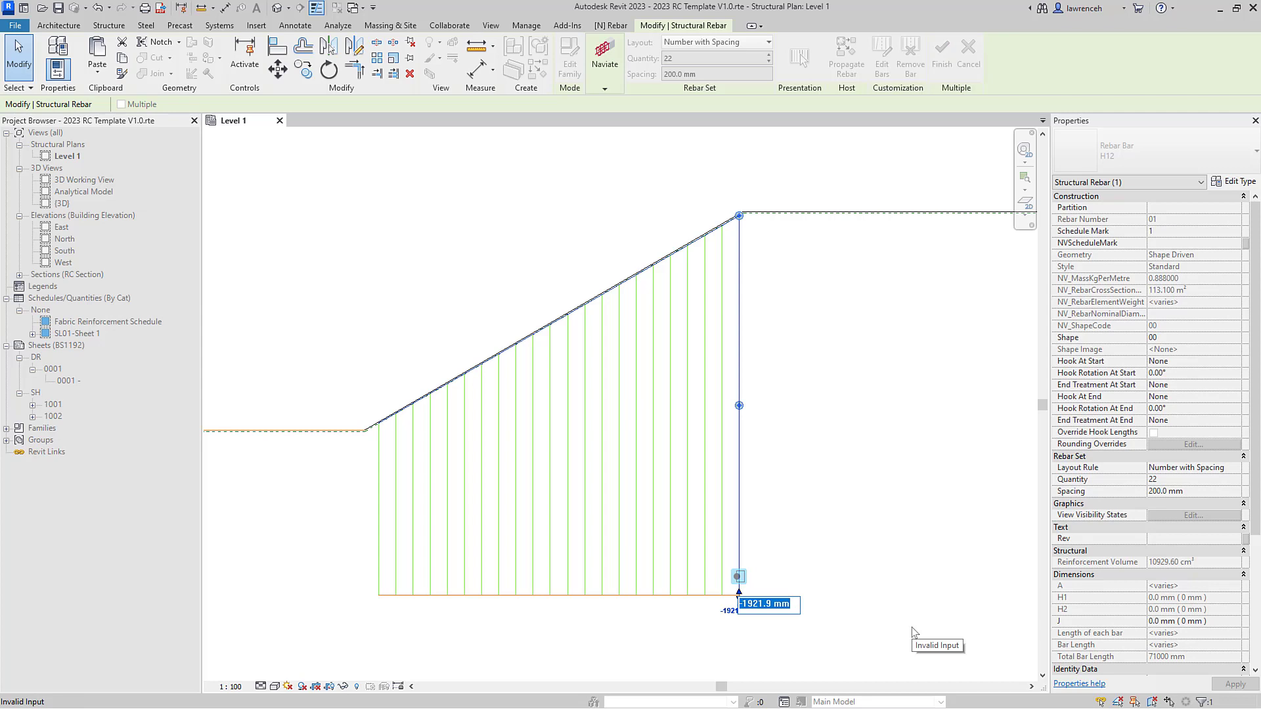
pyautogui.write('-2000')
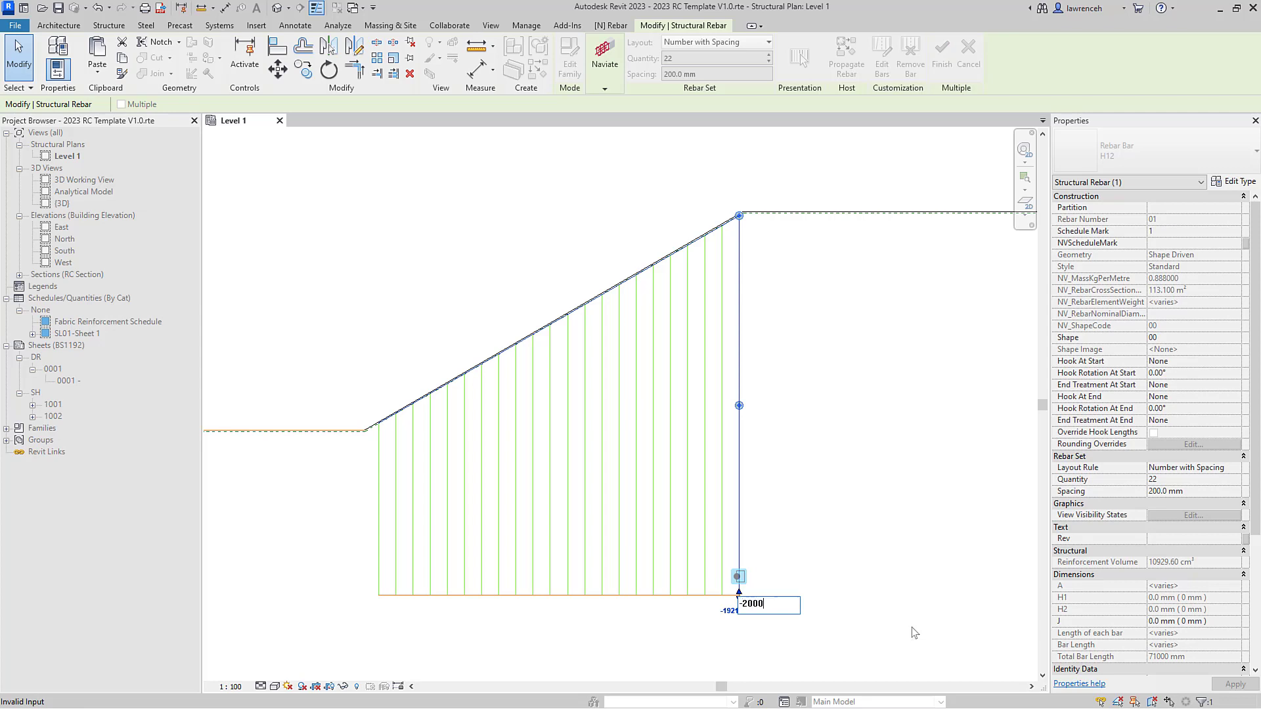
pyautogui.press('Return')
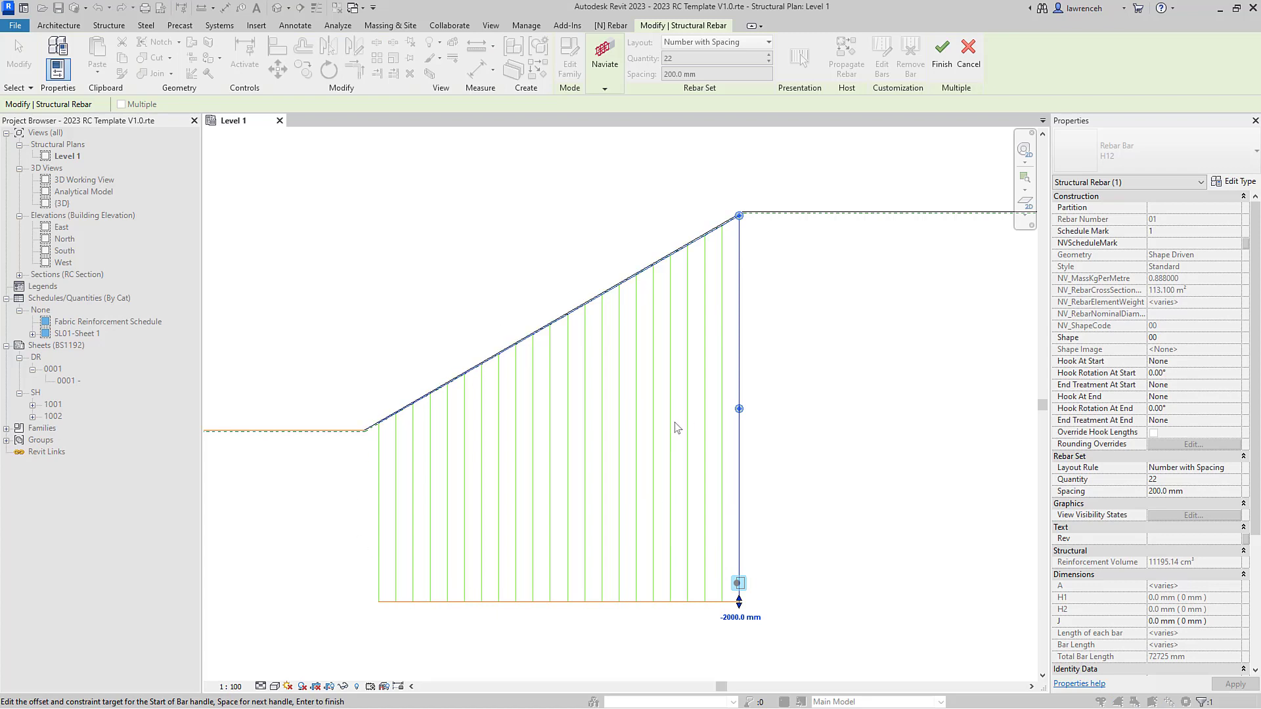
pyautogui.scroll(-2, 675, 423)
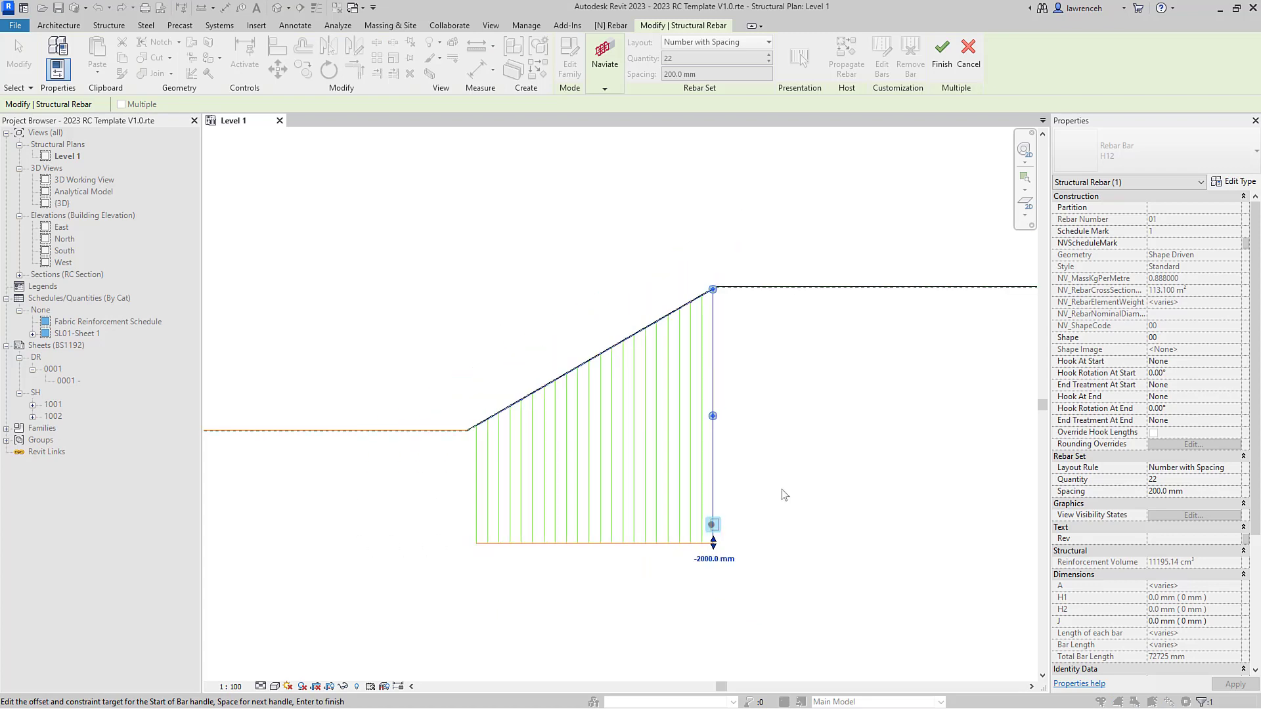
# Finish the constraint edits and display only the middle bar of the H12 set.
pyautogui.click(941, 64)
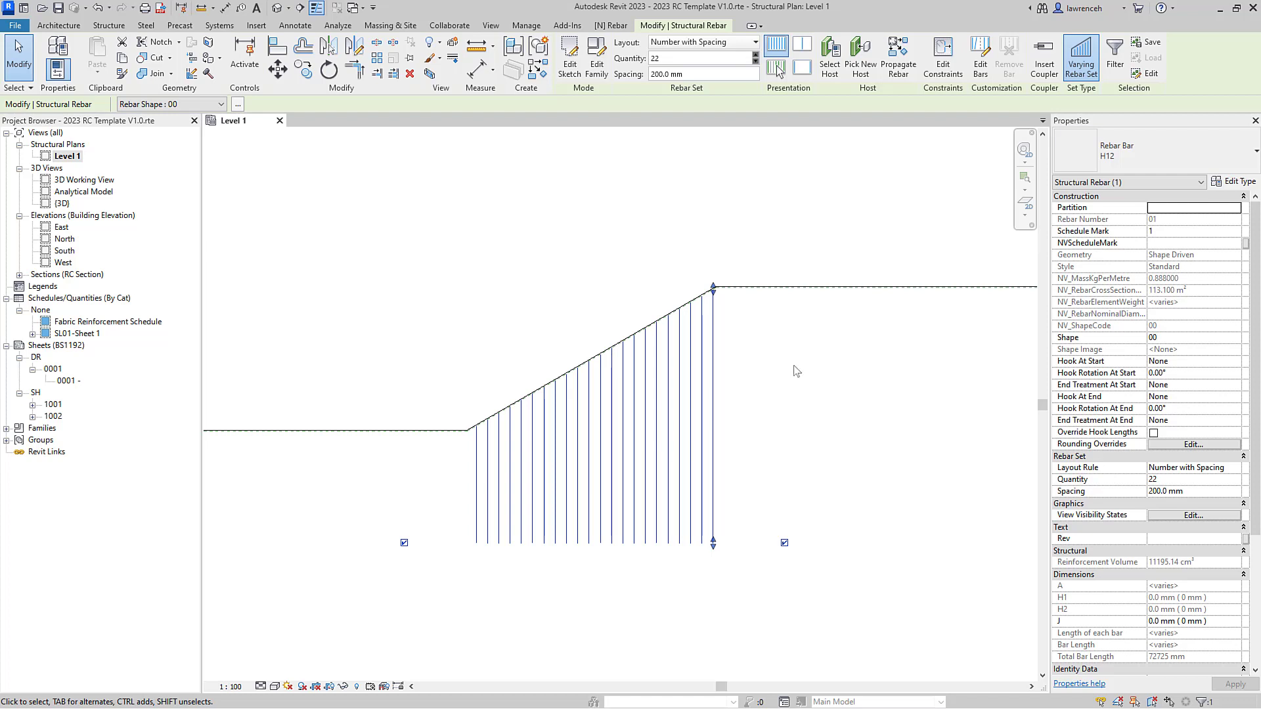
pyautogui.click(812, 50)
pyautogui.click(659, 488)
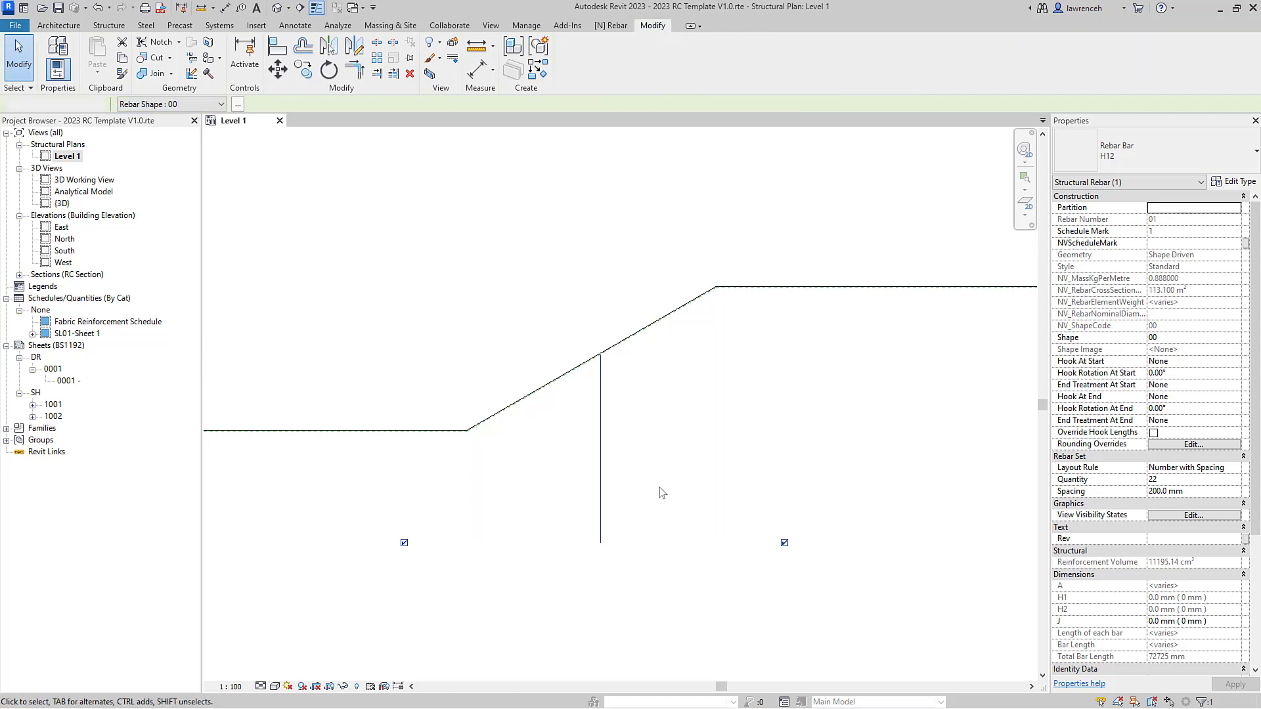
pyautogui.scroll(2, 620, 484)
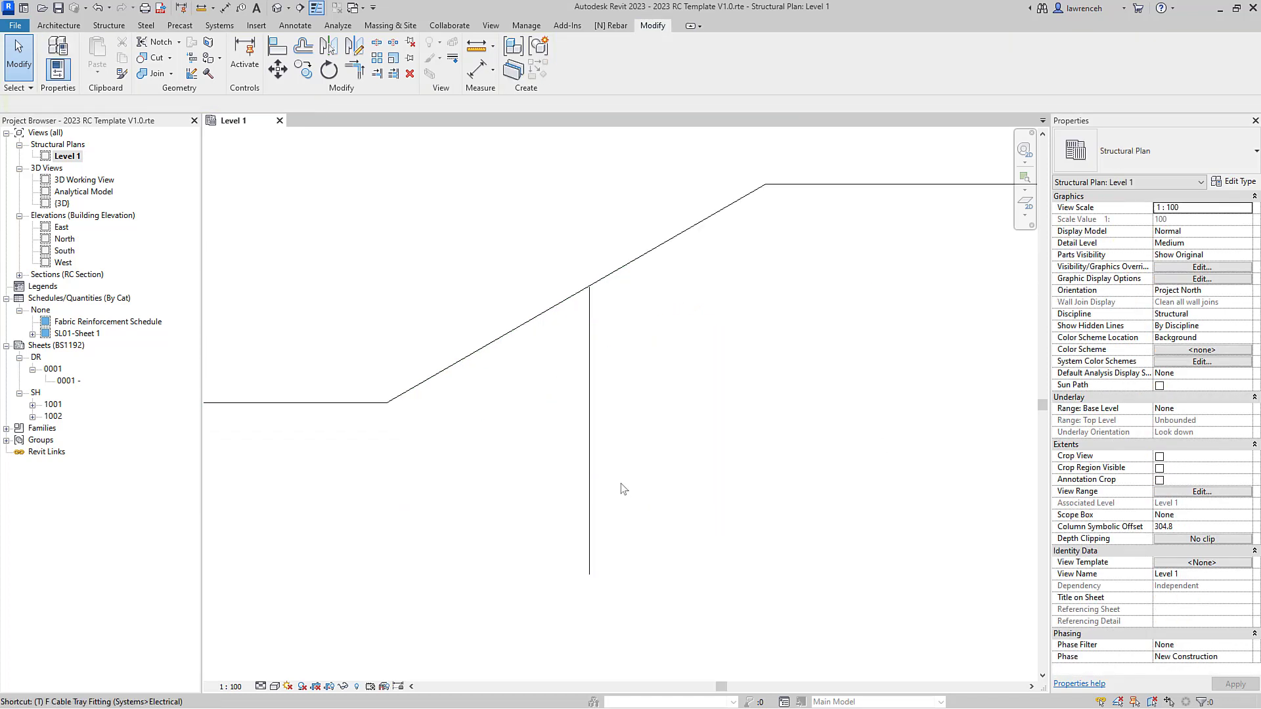
pyautogui.scroll(-1, 647, 416)
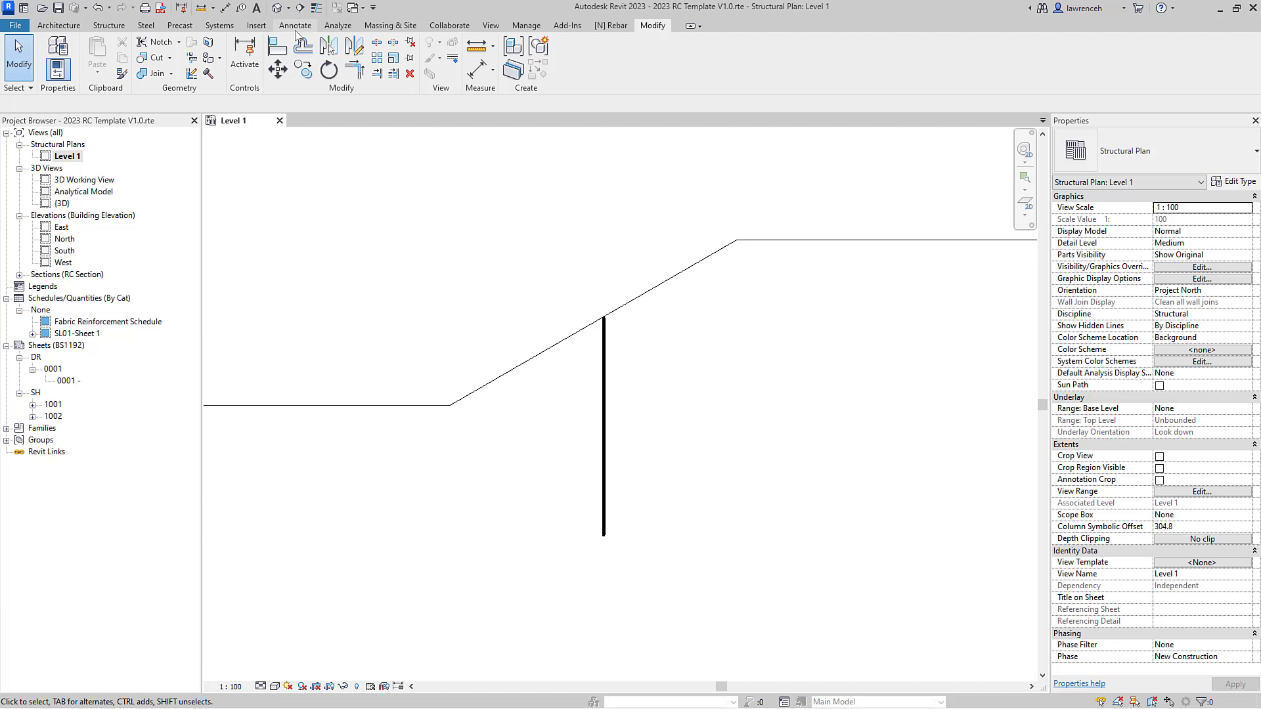
# Add a Multi-Rebar annotation with the 22H12-01(a to v)-200 tag left of the slab.
pyautogui.click(295, 26)
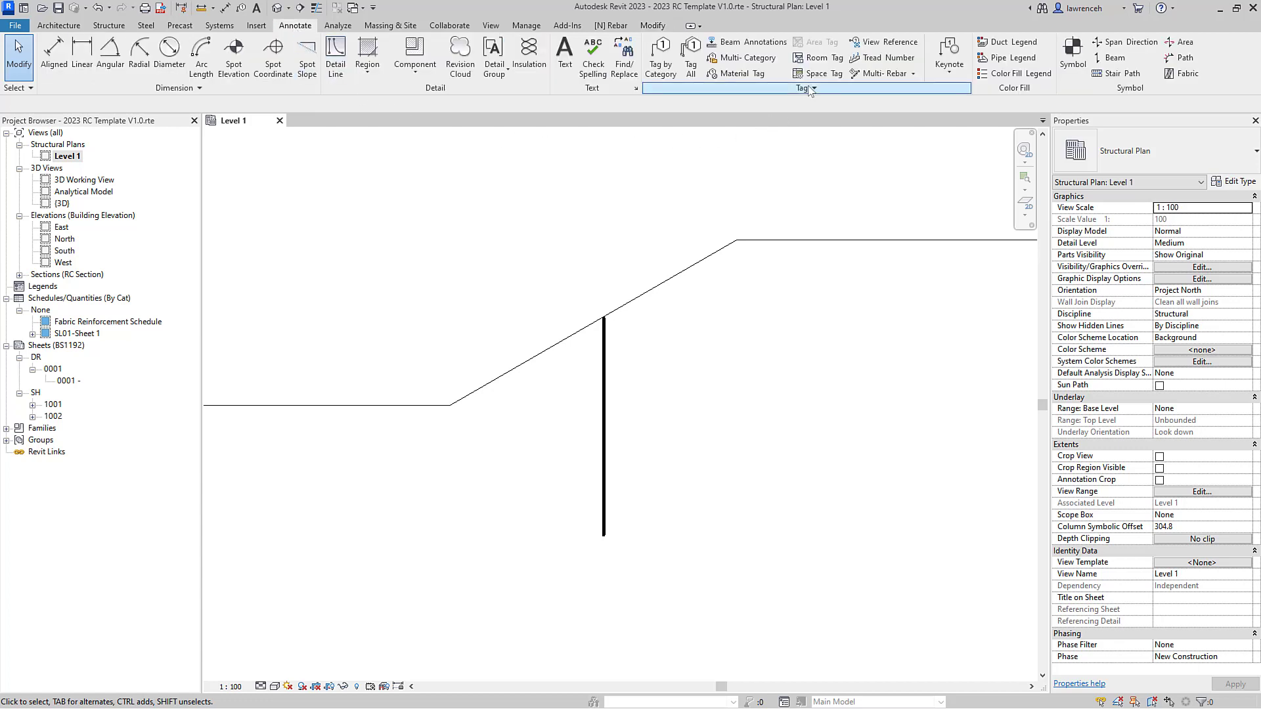
pyautogui.click(882, 73)
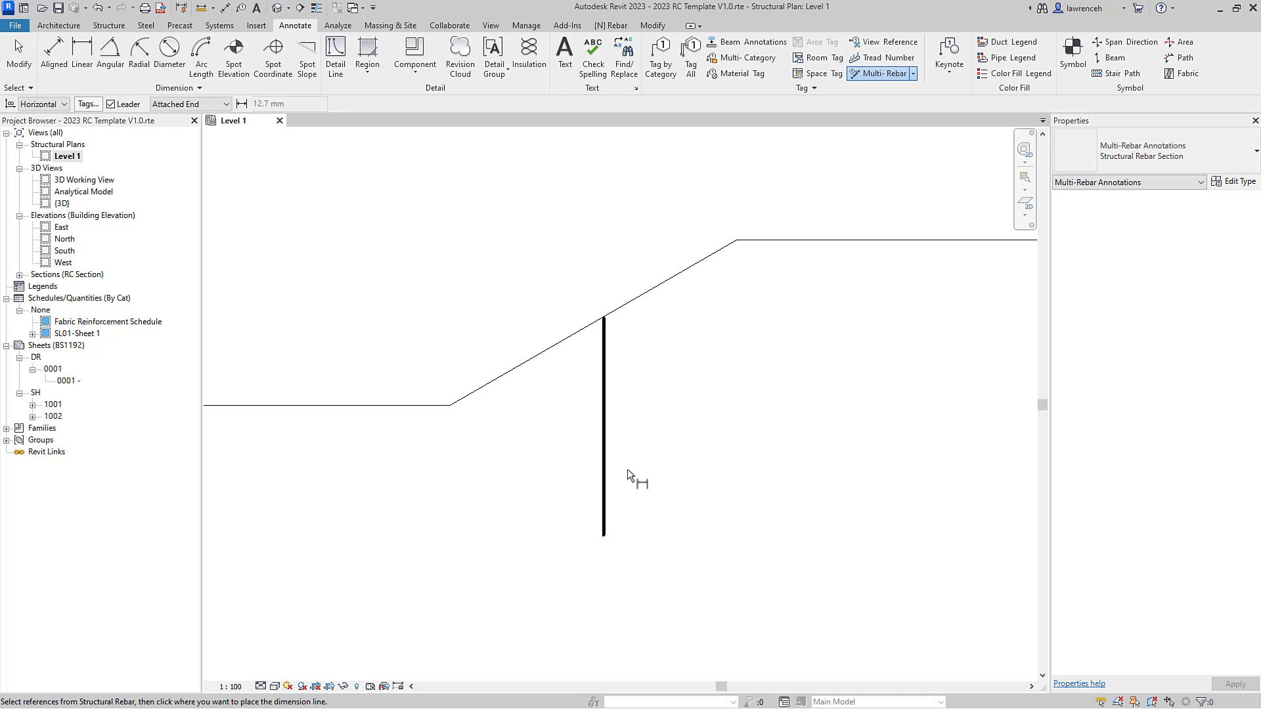
pyautogui.click(604, 463)
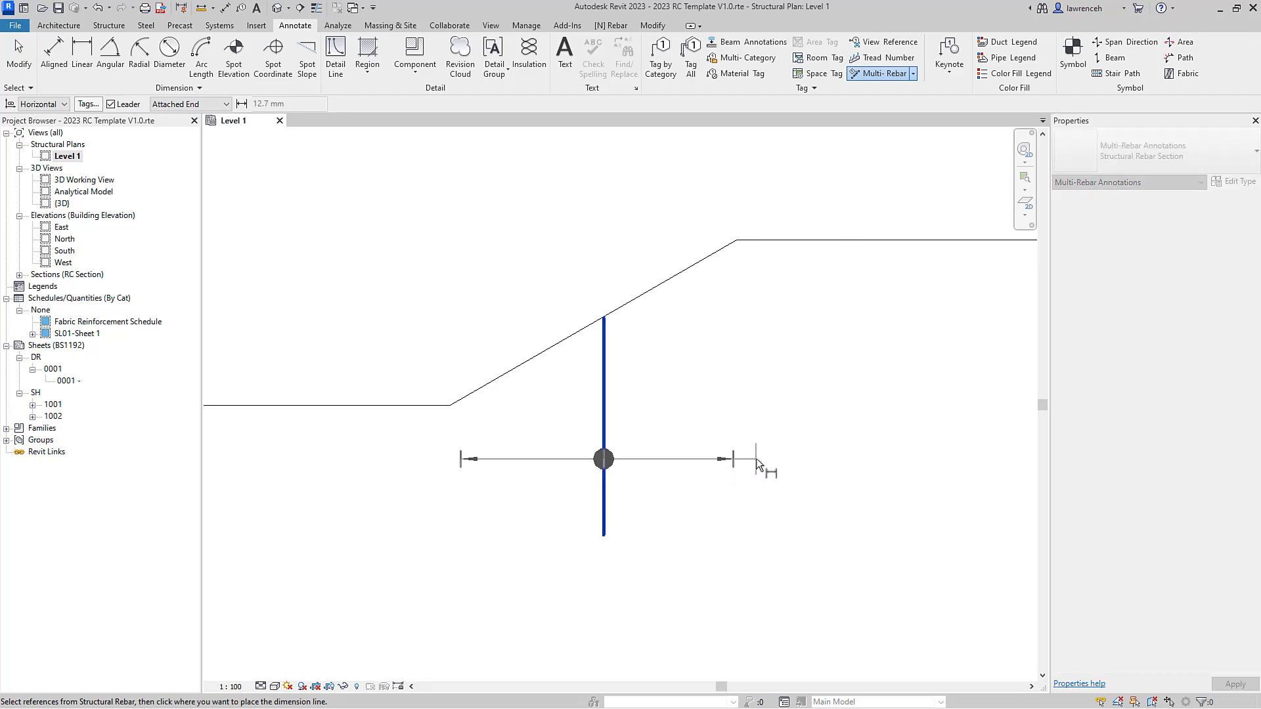
pyautogui.scroll(-2, 764, 470)
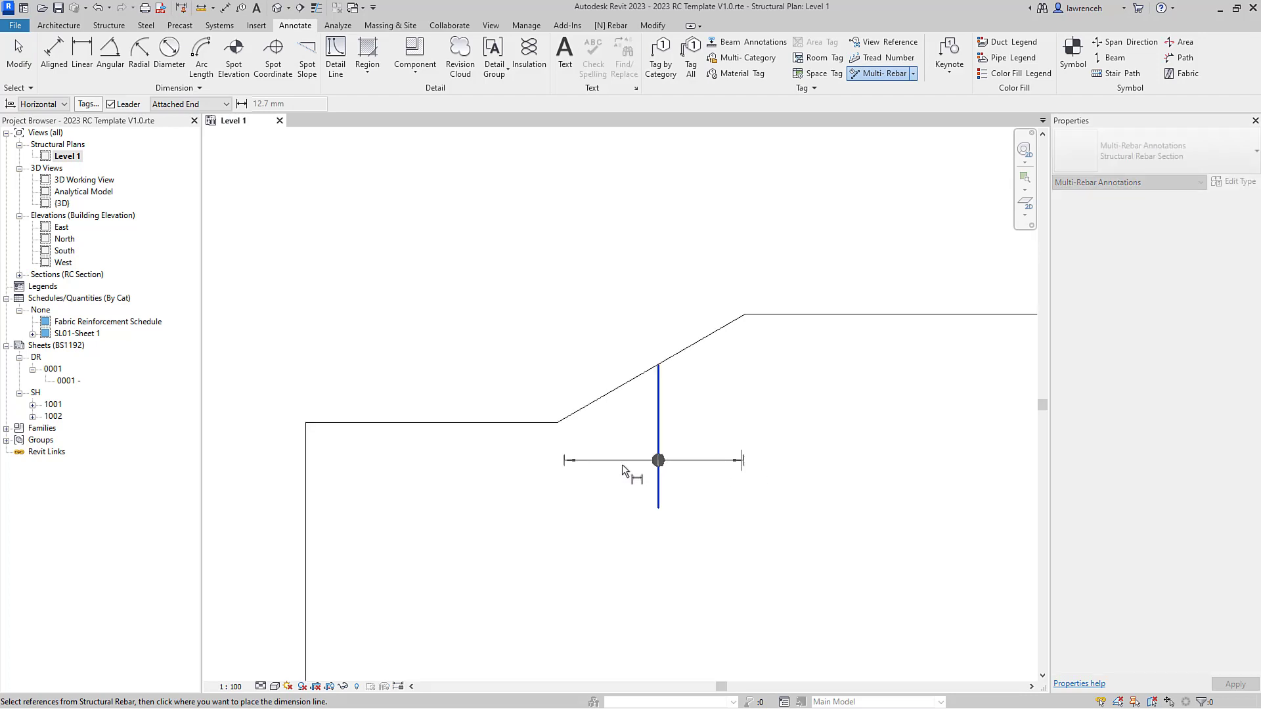
pyautogui.click(518, 467)
pyautogui.moveTo(262, 478); pyautogui.dragTo(416, 456, button='middle')
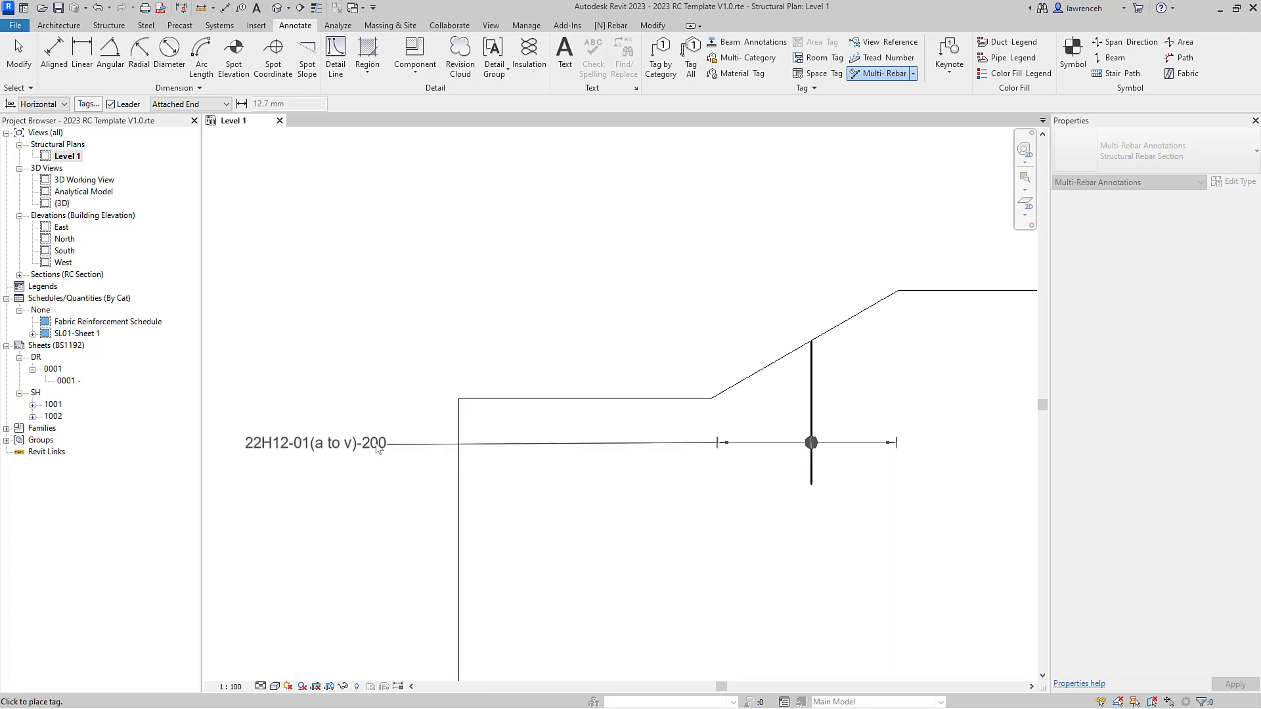
pyautogui.click(310, 457)
# Finish the multi-rebar annotation and centre the view on its 22H12-01(a to v)-200 tag.
pyautogui.press('Escape')
pyautogui.press('Escape')
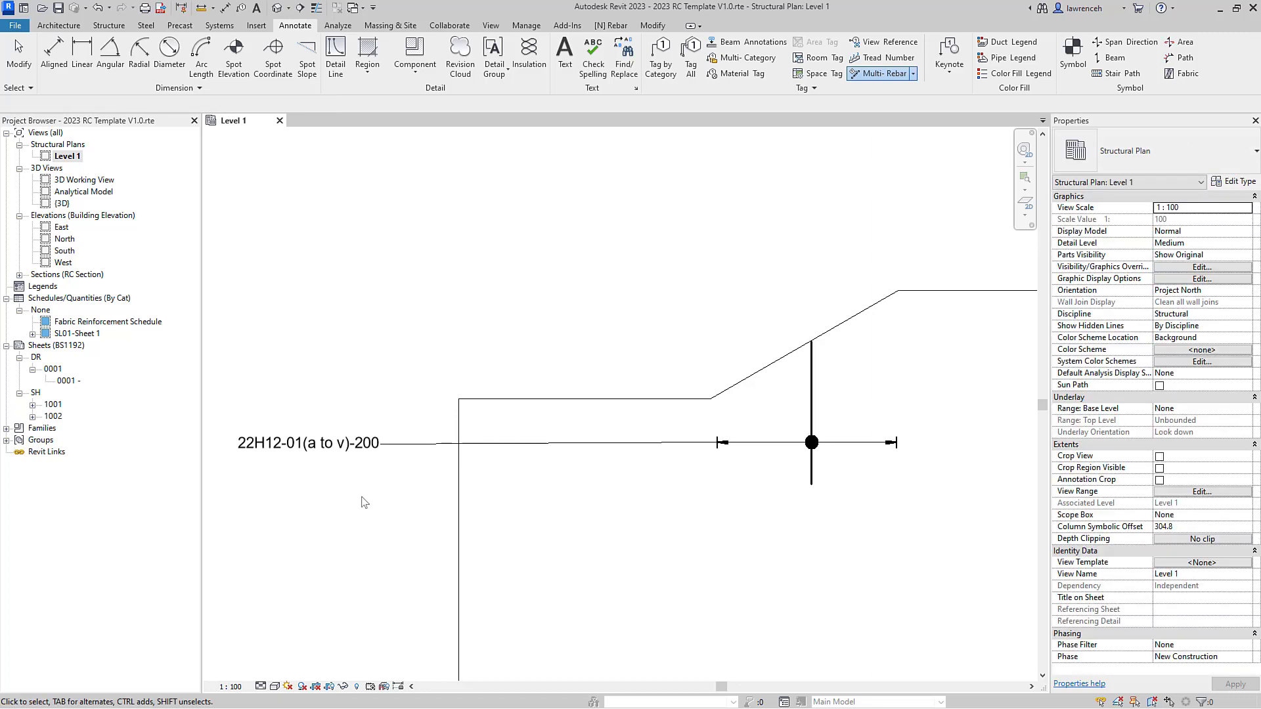
pyautogui.click(341, 470)
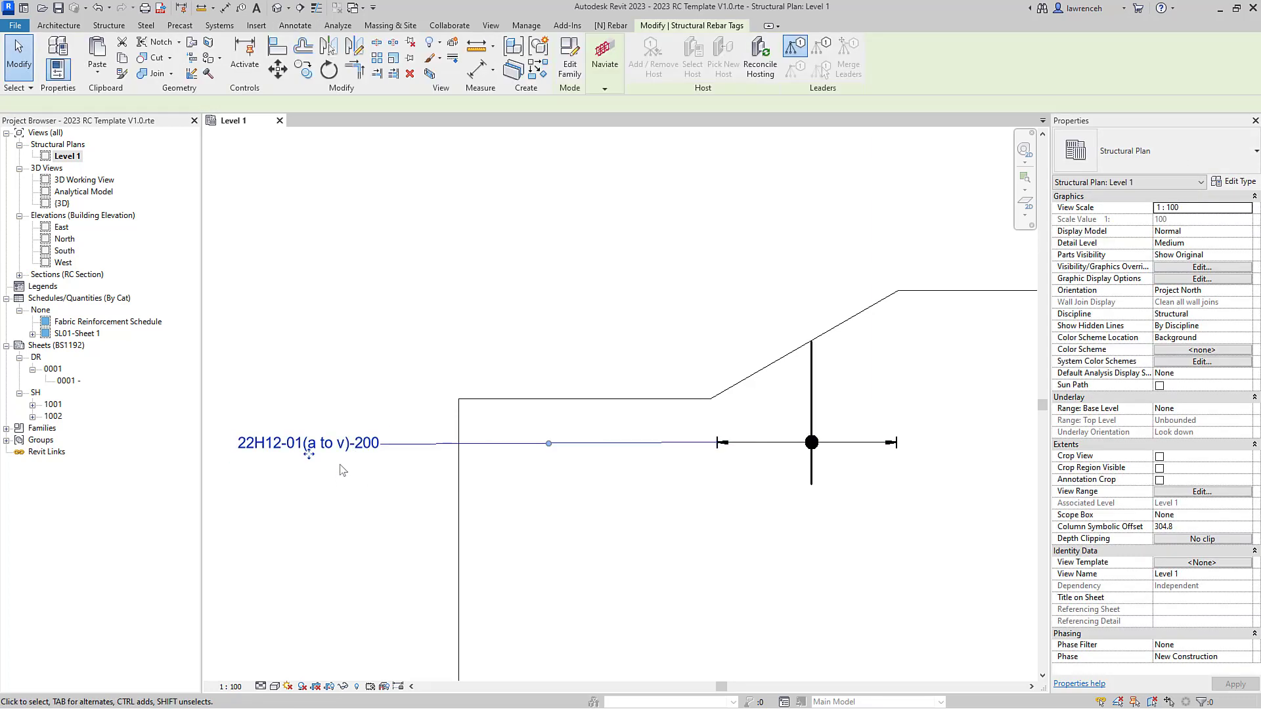
pyautogui.click(310, 502)
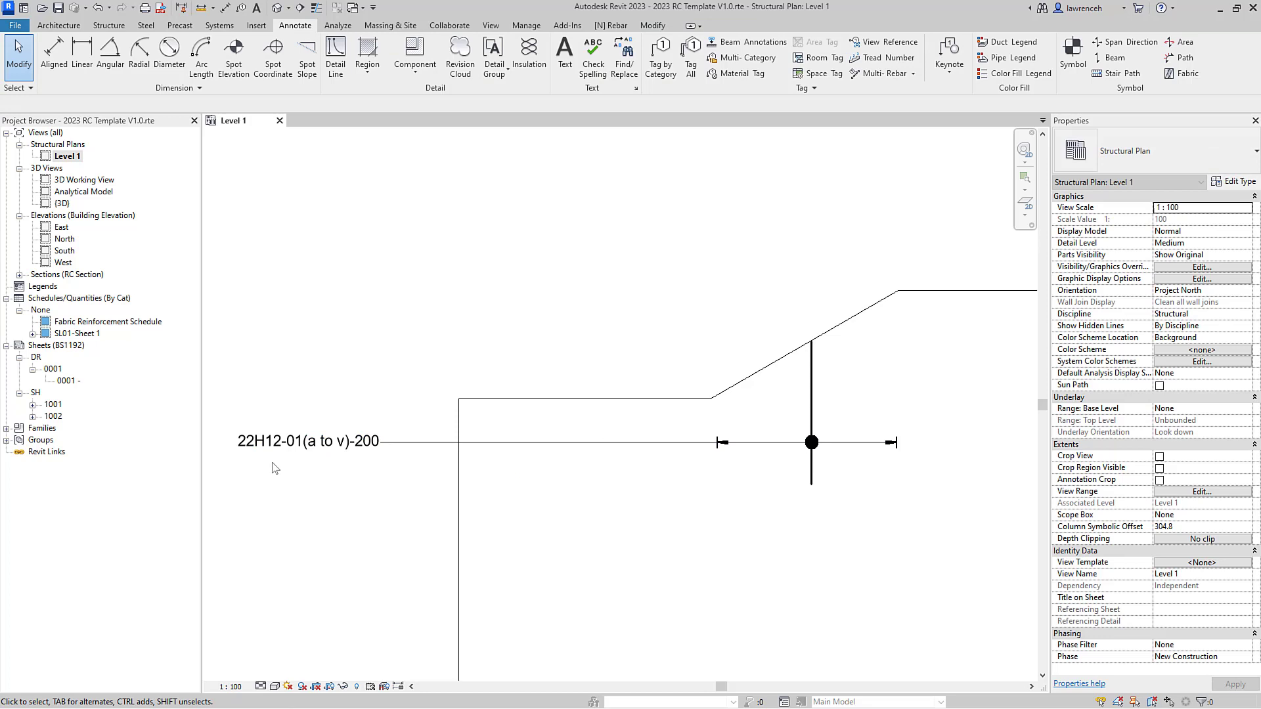
pyautogui.scroll(5, 267, 459)
pyautogui.moveTo(397, 462); pyautogui.dragTo(529, 437, button='middle')
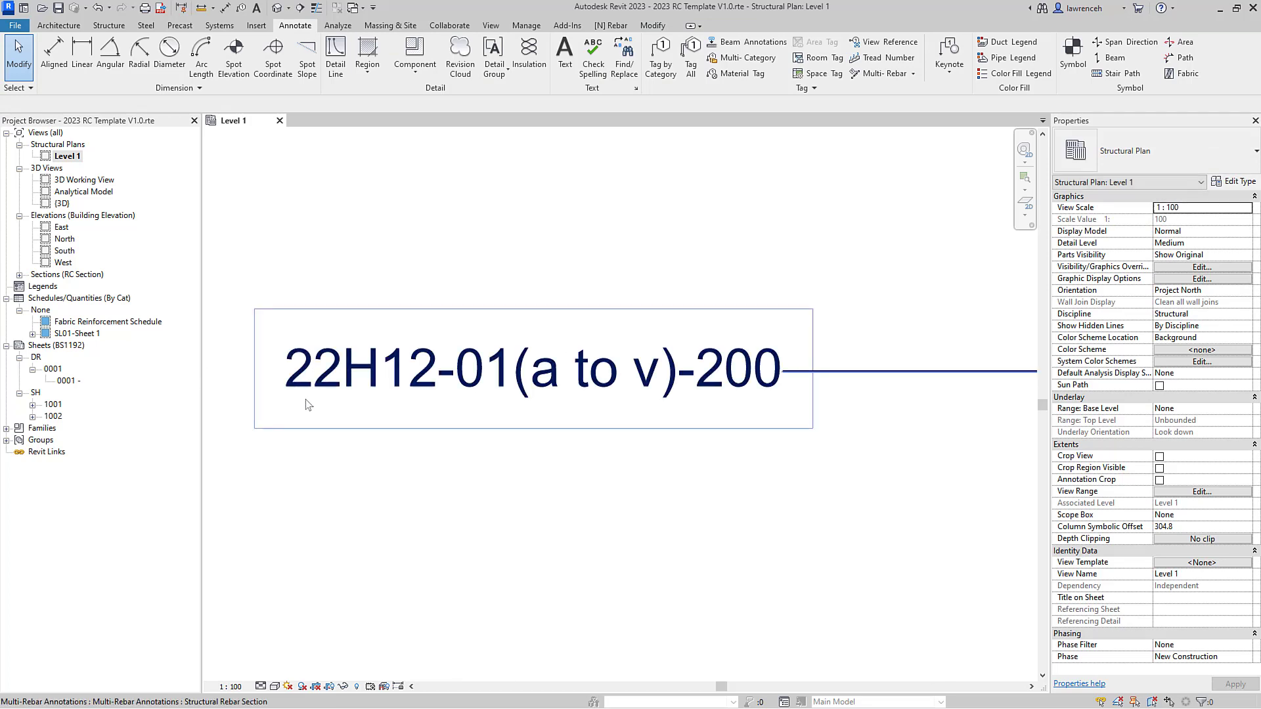
pyautogui.scroll(-2, 305, 400)
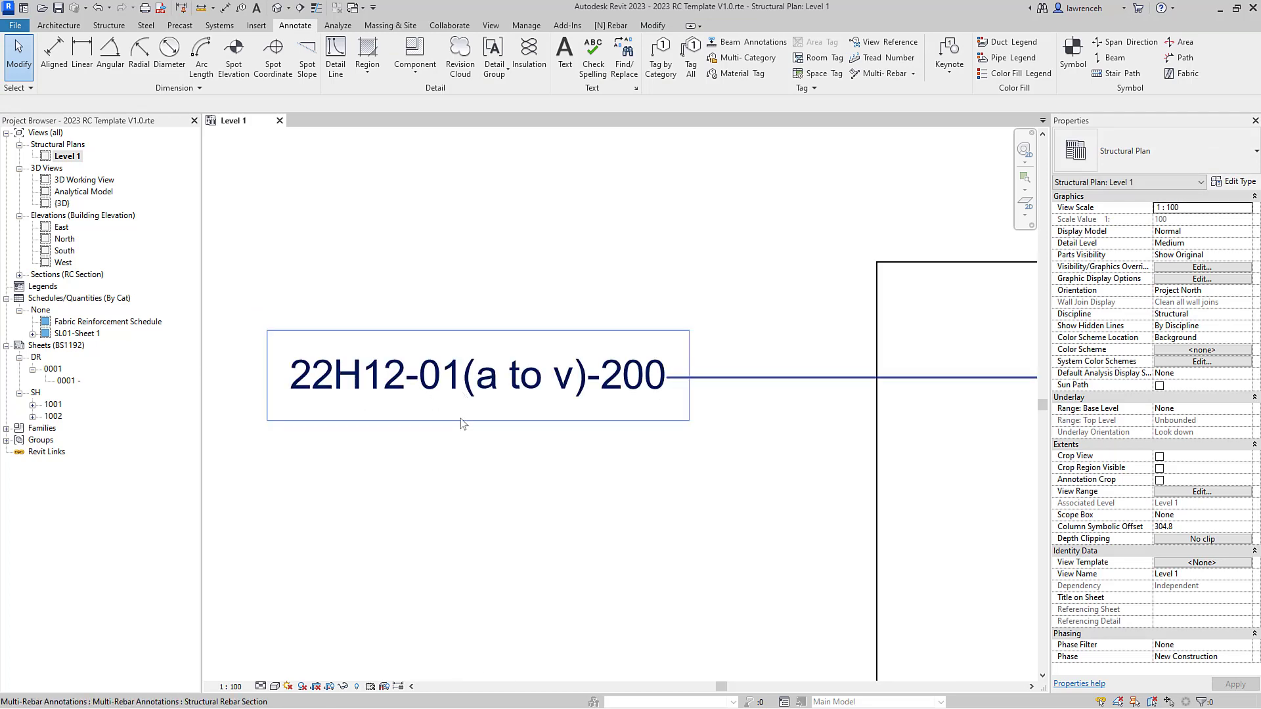
pyautogui.scroll(-2, 461, 412)
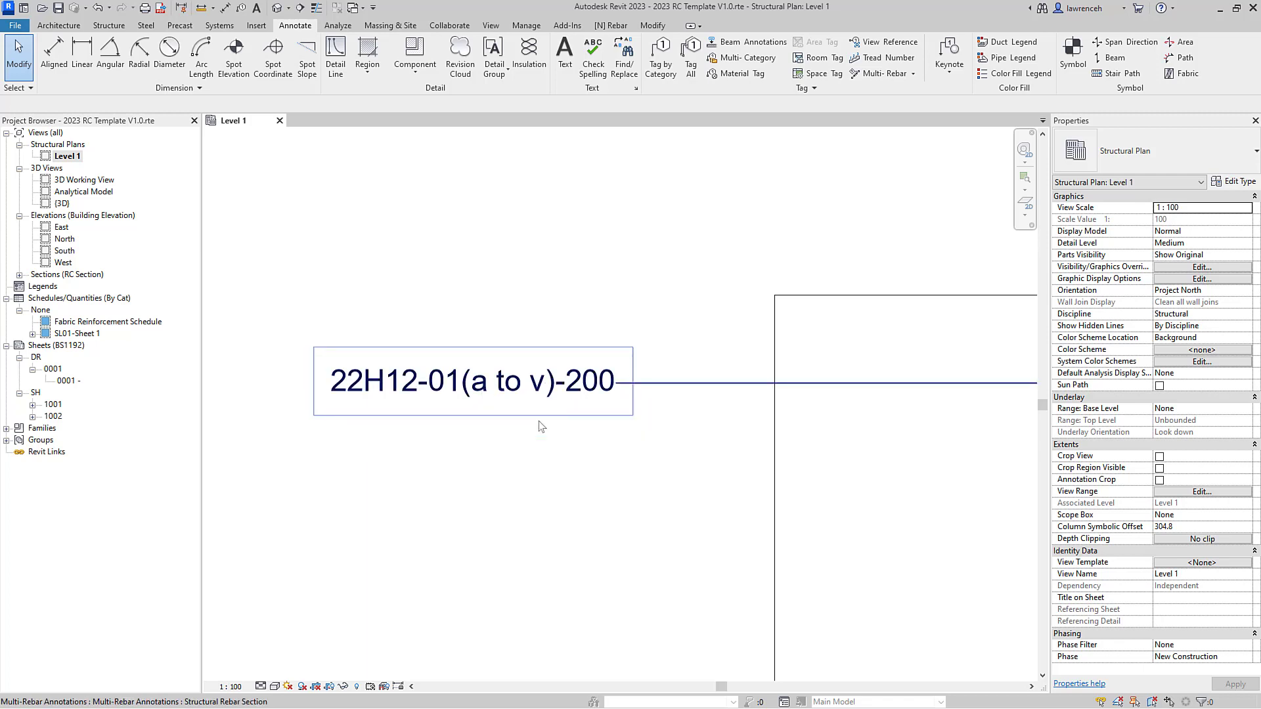
pyautogui.scroll(-3, 552, 427)
pyautogui.moveTo(793, 464); pyautogui.dragTo(735, 462, button='middle')
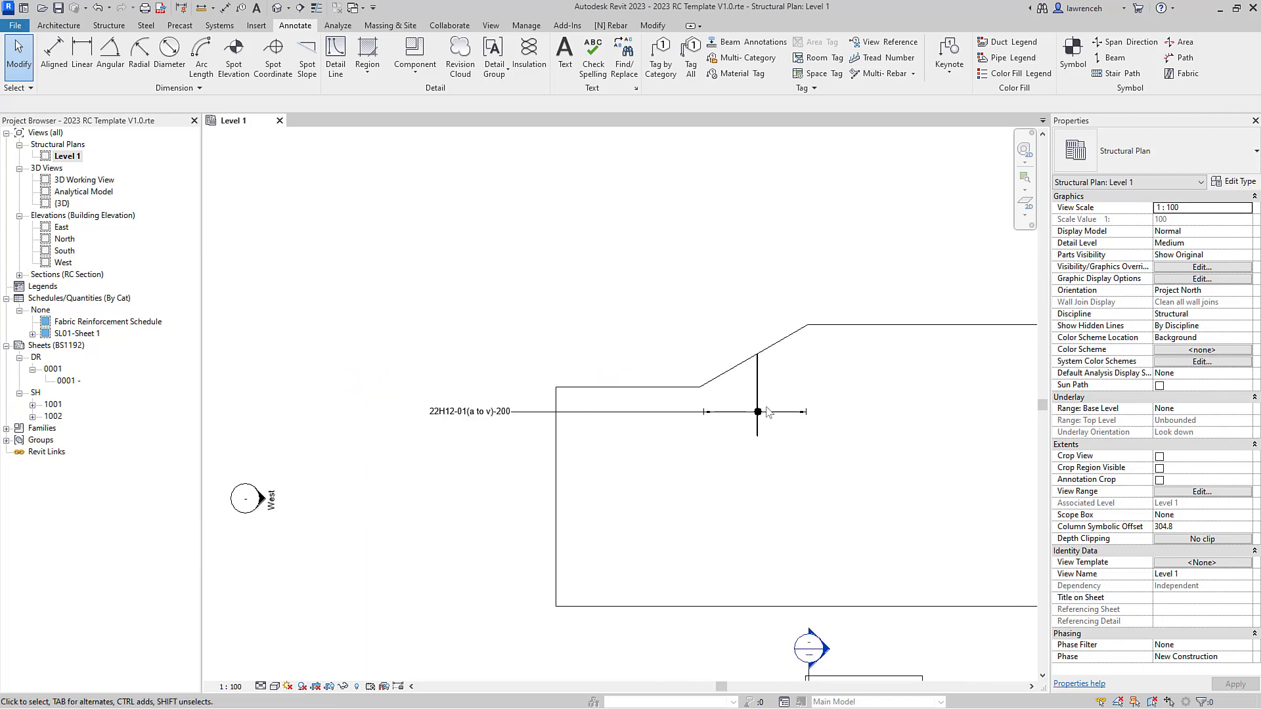
# Try 21 bars on the H12 rebar set, then undo back to 22 bars.
pyautogui.click(883, 390)
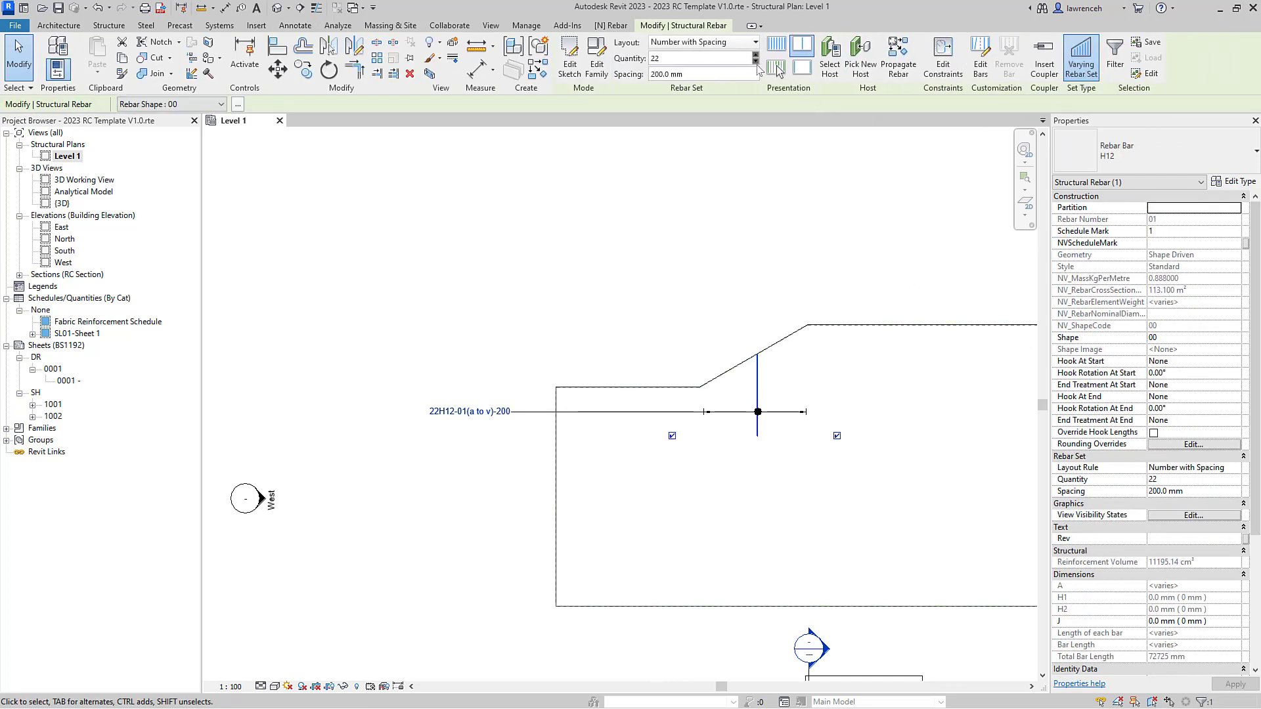
pyautogui.click(756, 62)
pyautogui.scroll(3, 491, 410)
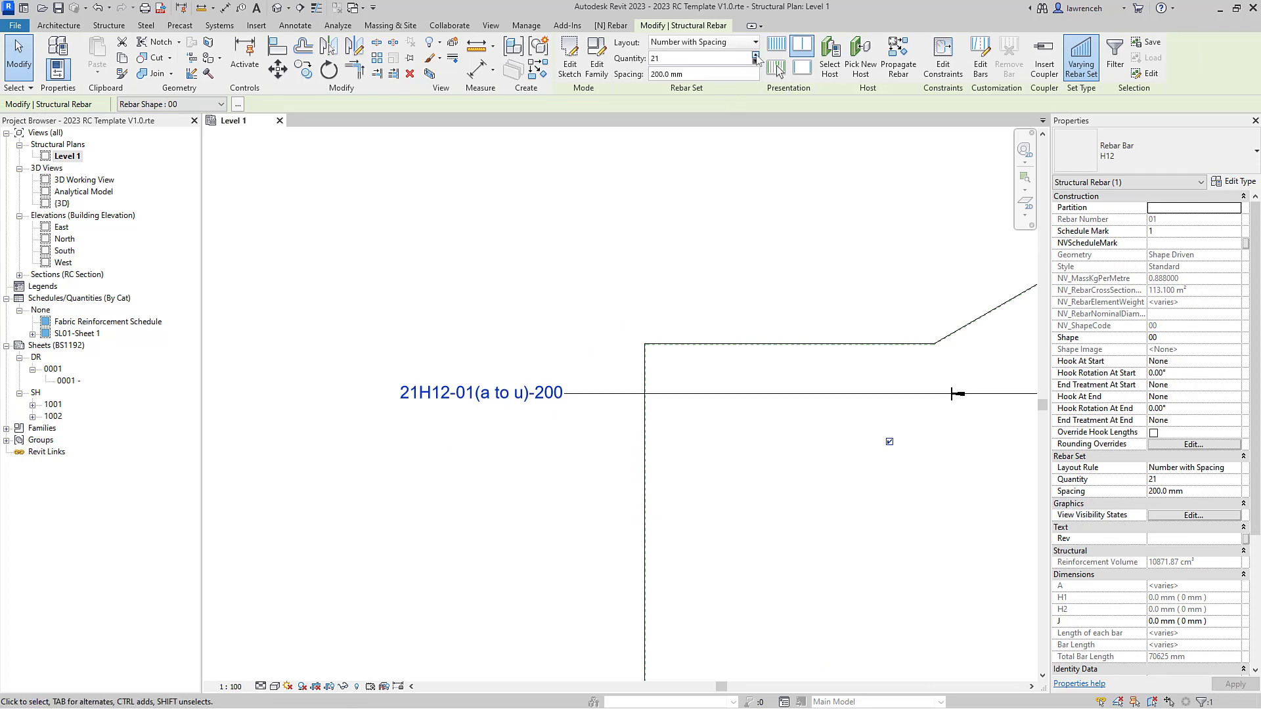
pyautogui.hotkey('ctrl', 'z')
pyautogui.scroll(-2, 506, 427)
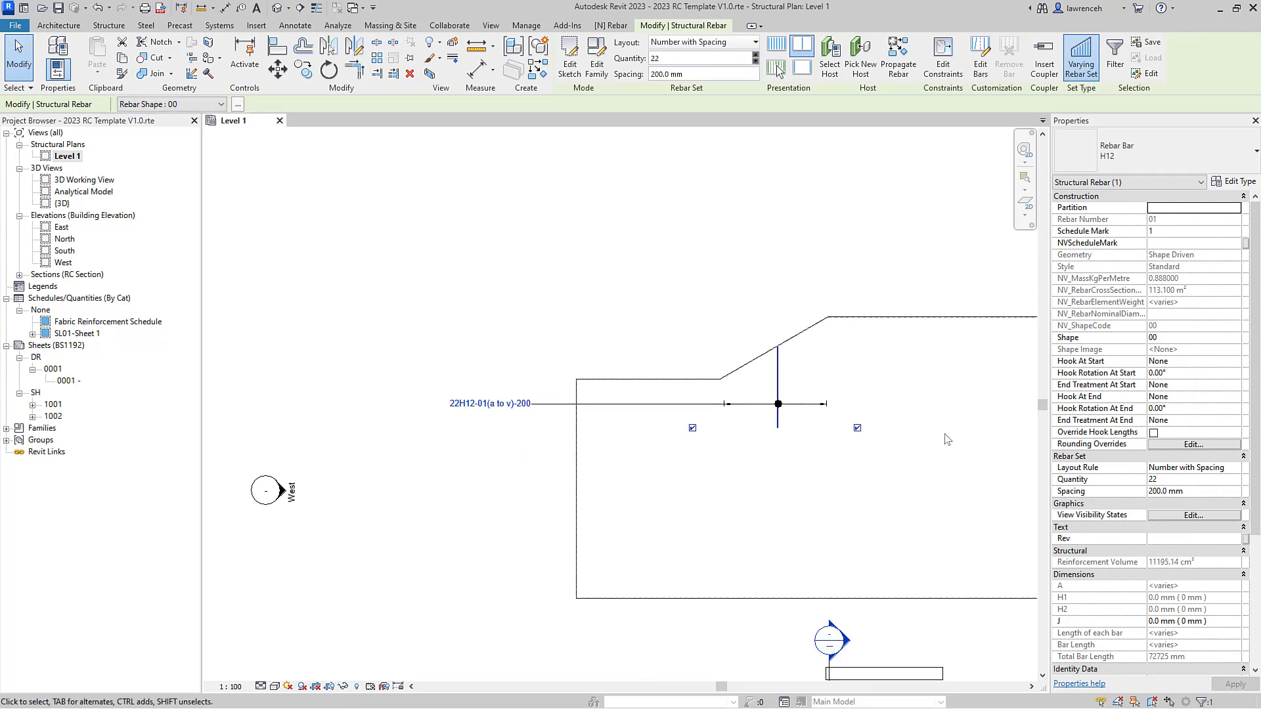
pyautogui.click(911, 405)
# Set the varying H12 rebar set's Partition parameter to SLAB.
pyautogui.moveTo(747, 336); pyautogui.dragTo(652, 313, button='middle')
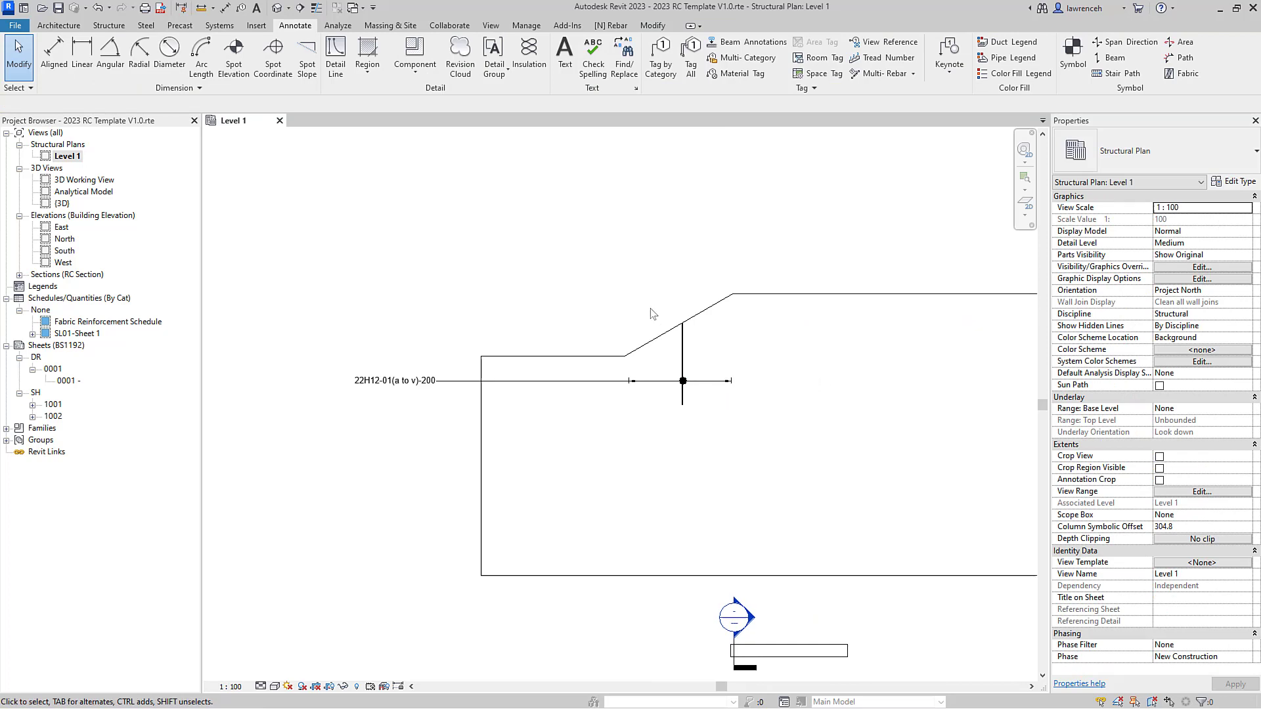
pyautogui.click(832, 412)
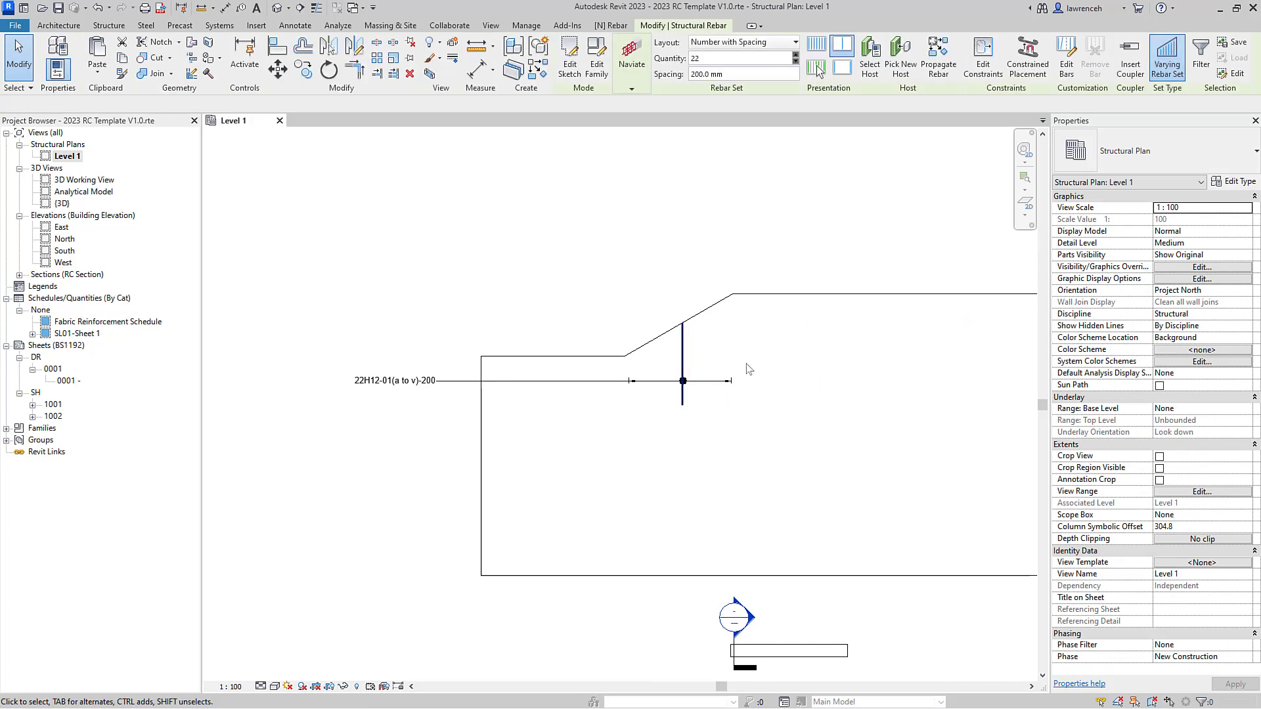
pyautogui.click(1240, 196)
pyautogui.click(1237, 198)
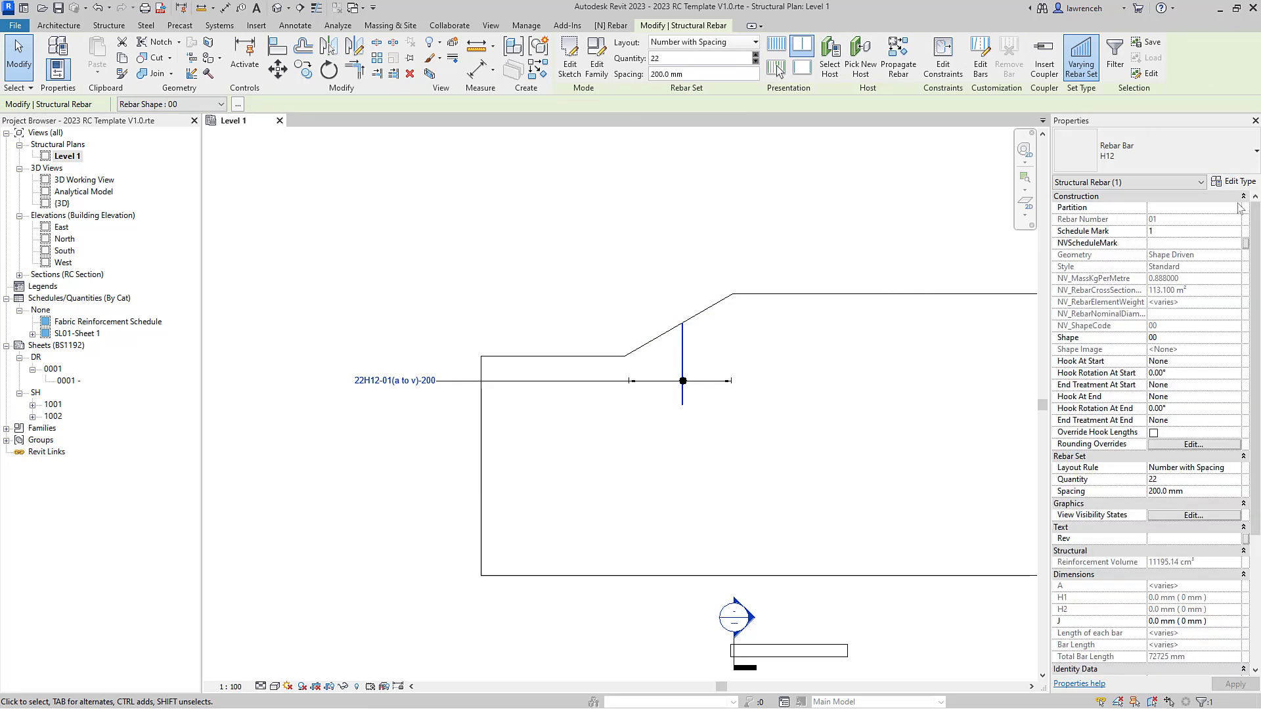
pyautogui.click(1234, 208)
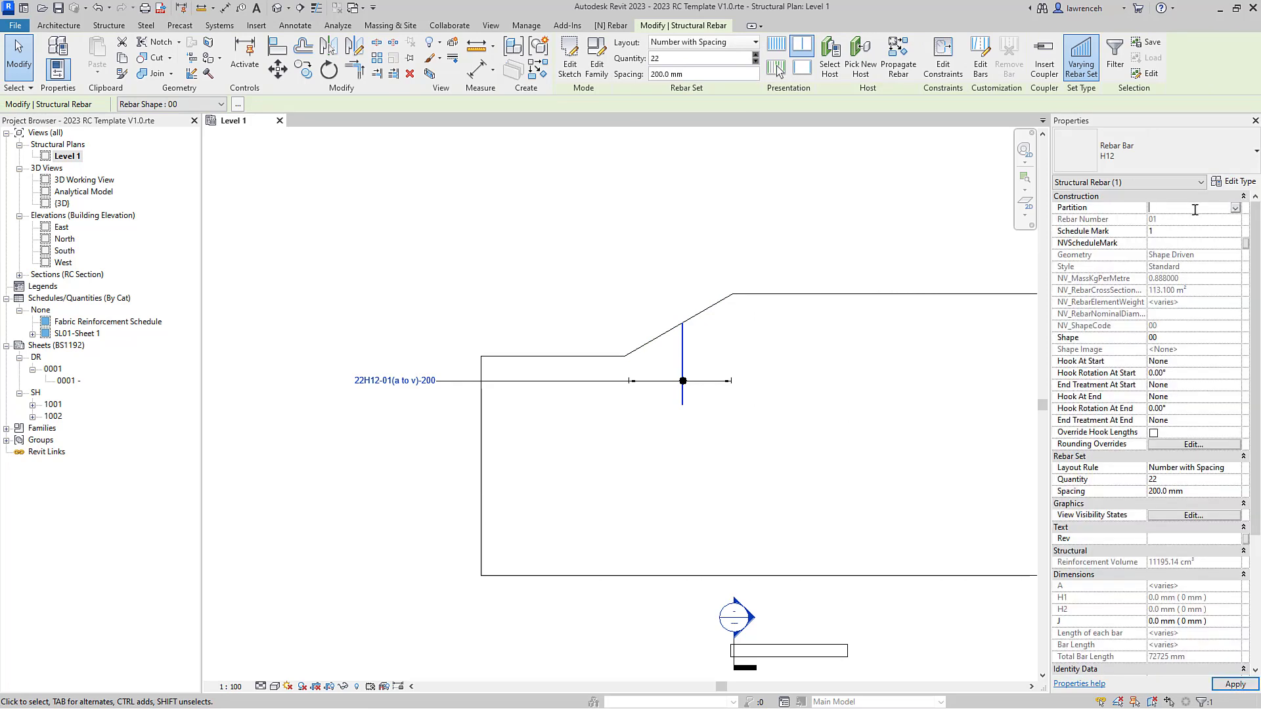
pyautogui.write('SLAB')
pyautogui.click(250, 333)
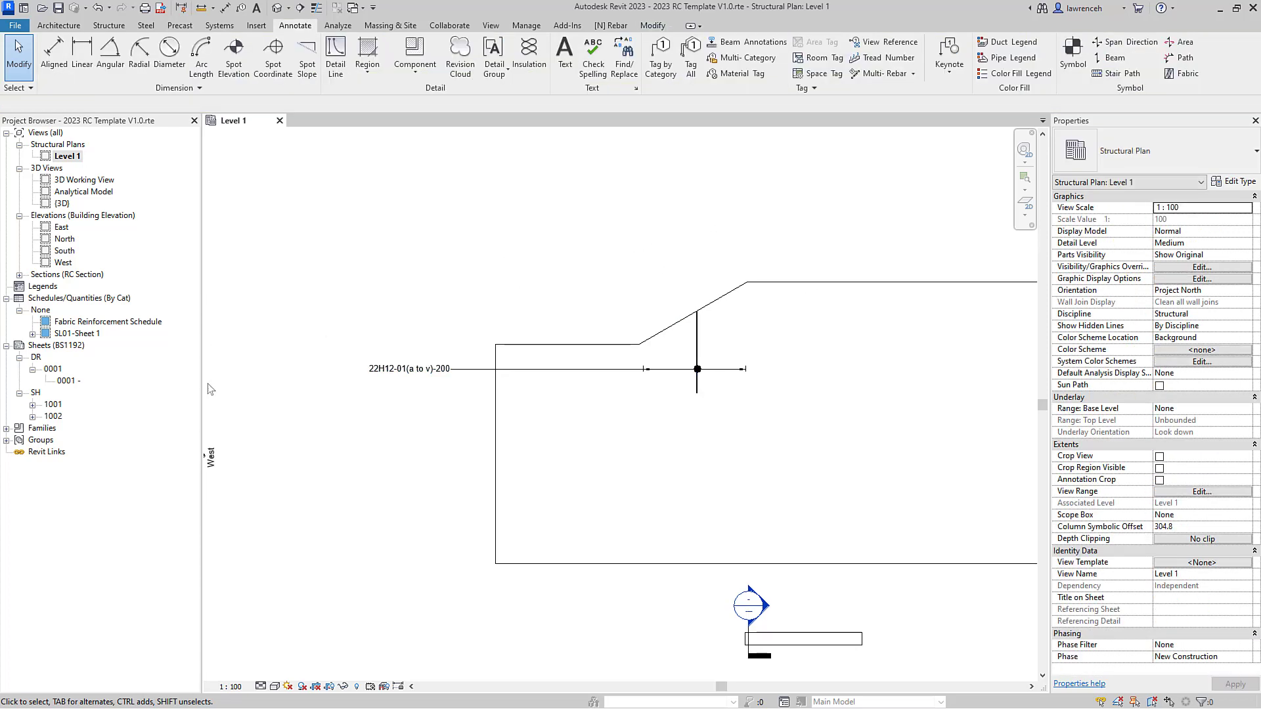
# Open the 1001 - Unnamed sheet from the Project Browser.
pyautogui.rightClick(51, 405)
pyautogui.click(72, 434)
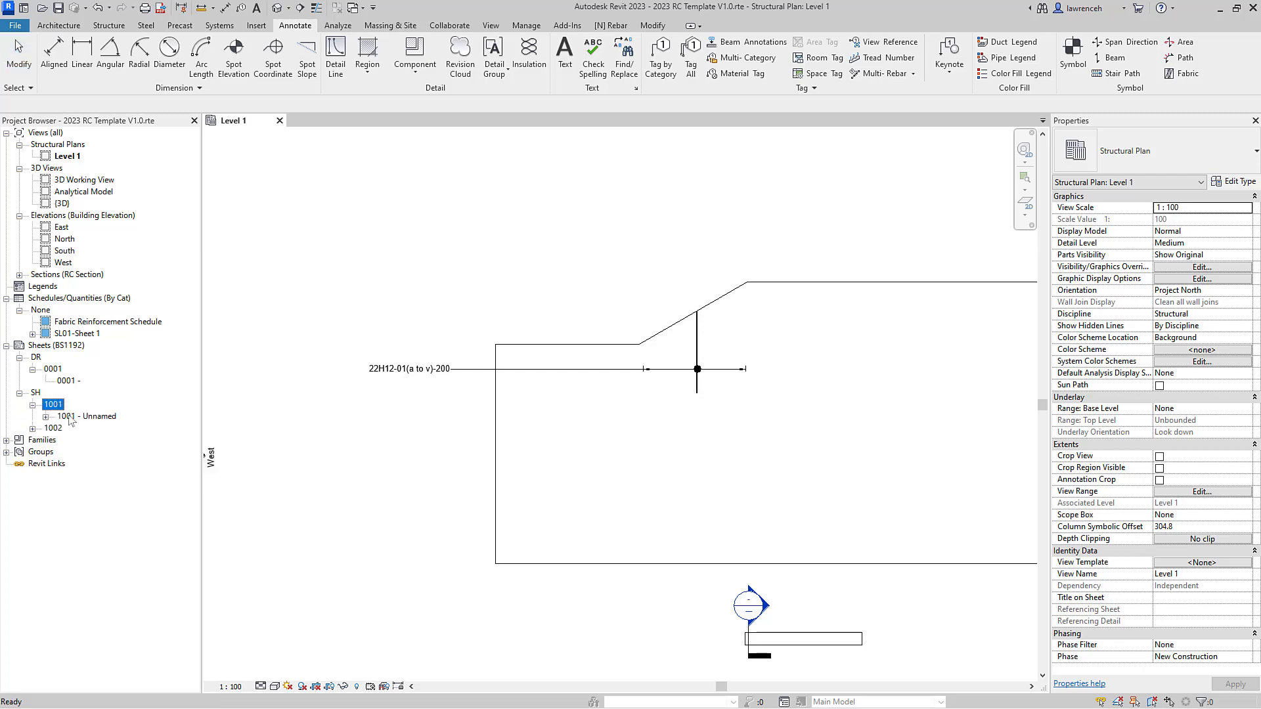
pyautogui.doubleClick(71, 417)
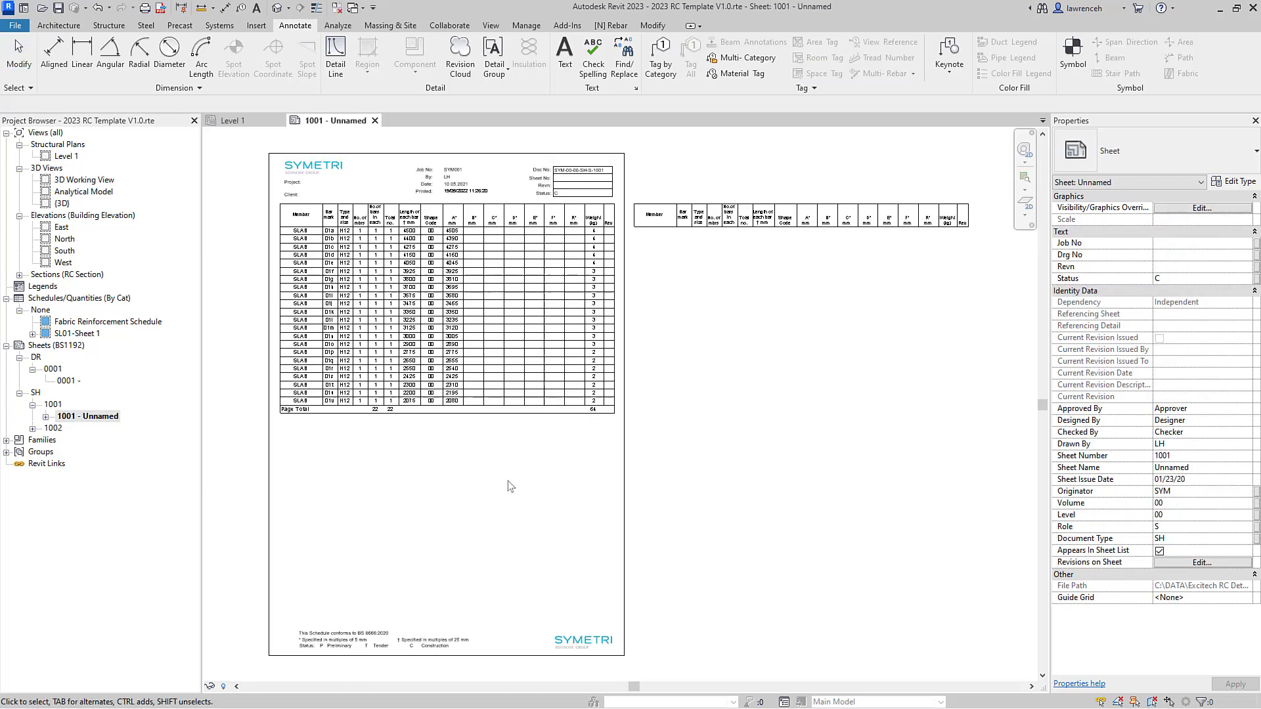
# Zoom around the bending schedule to check the 22 SLAB H12 bars 01a–01v totalling 64 kg.
pyautogui.scroll(5, 281, 264)
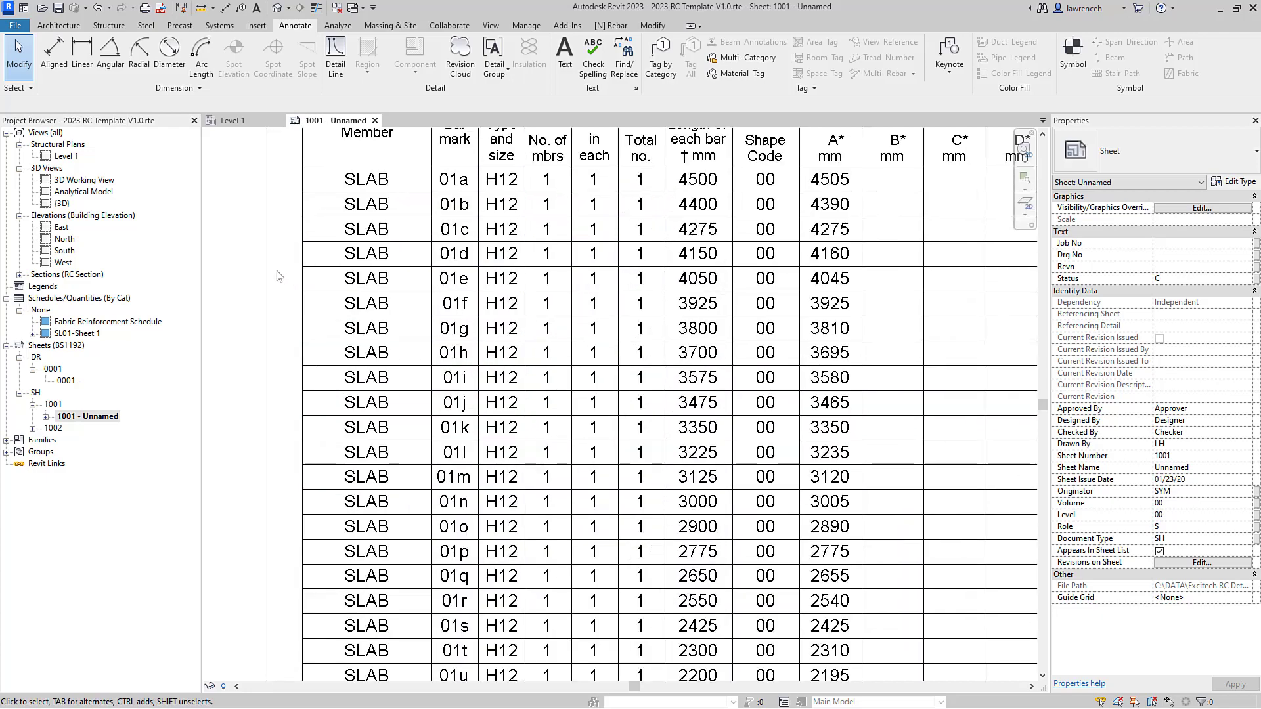
pyautogui.scroll(-2, 407, 174)
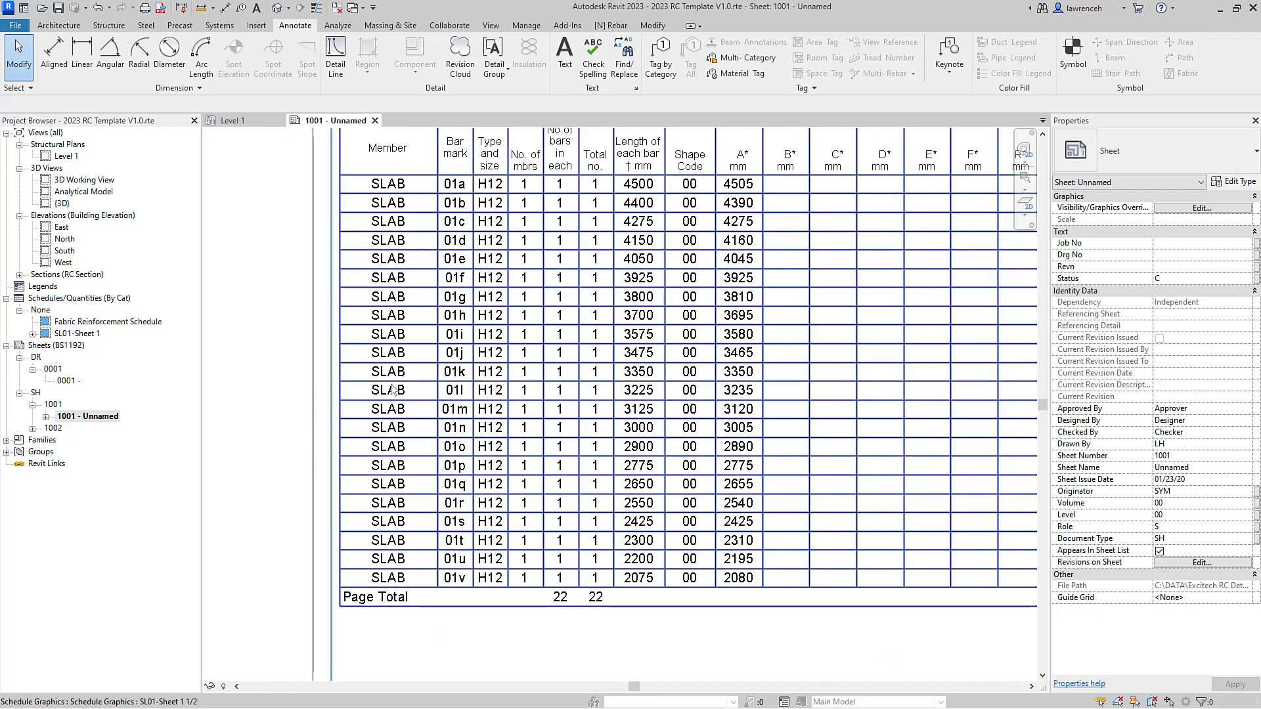
pyautogui.keyDown('ctrl'); pyautogui.scroll(1, 483, 231); pyautogui.keyUp('ctrl')
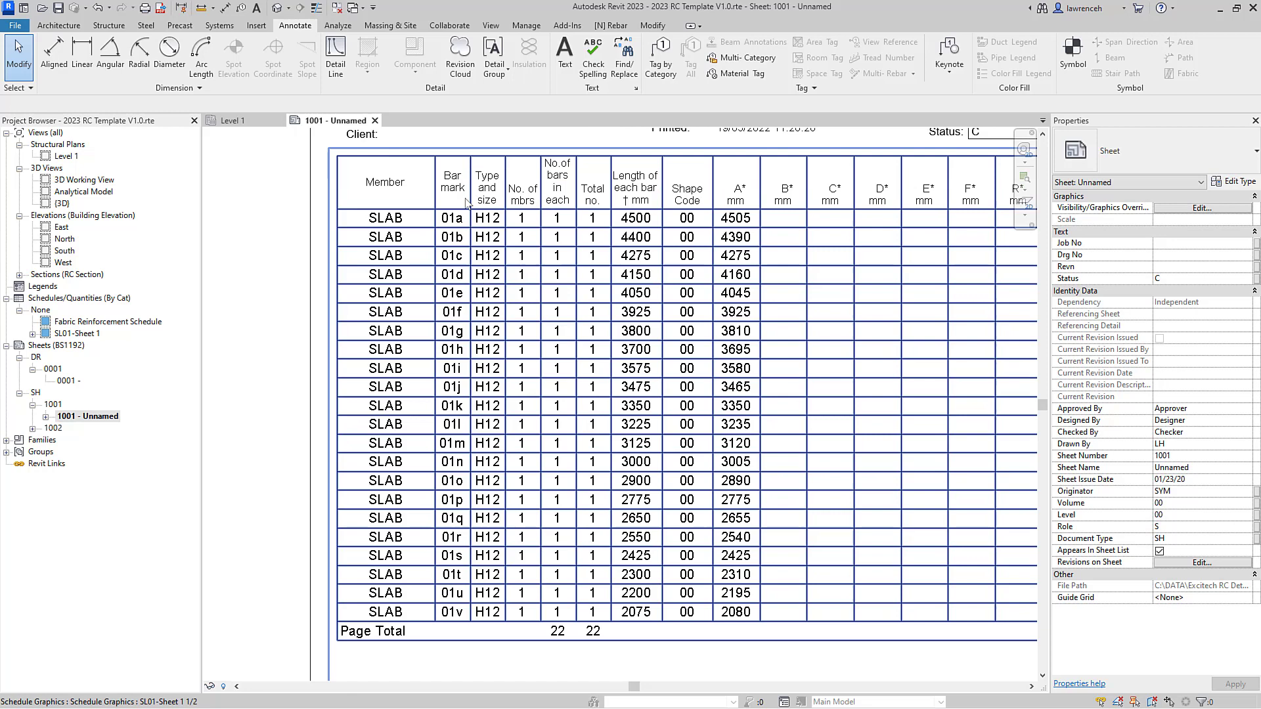
pyautogui.scroll(5, 466, 201)
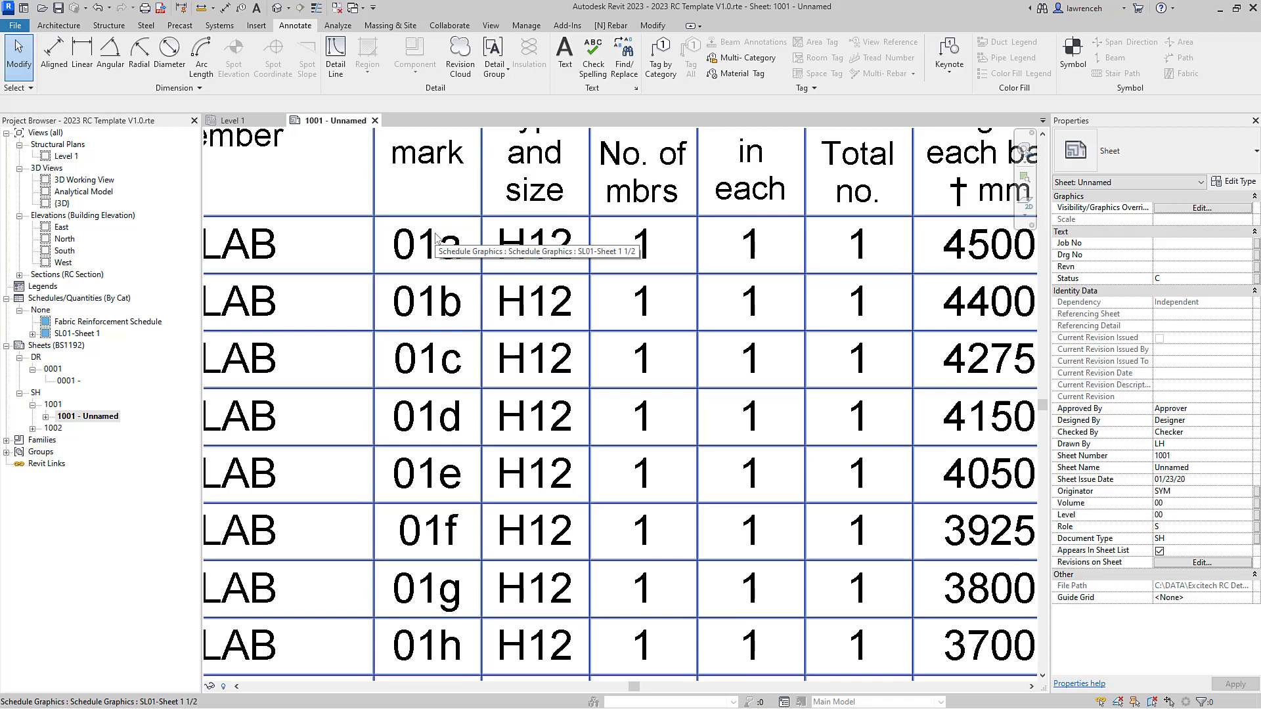
pyautogui.scroll(-5, 436, 237)
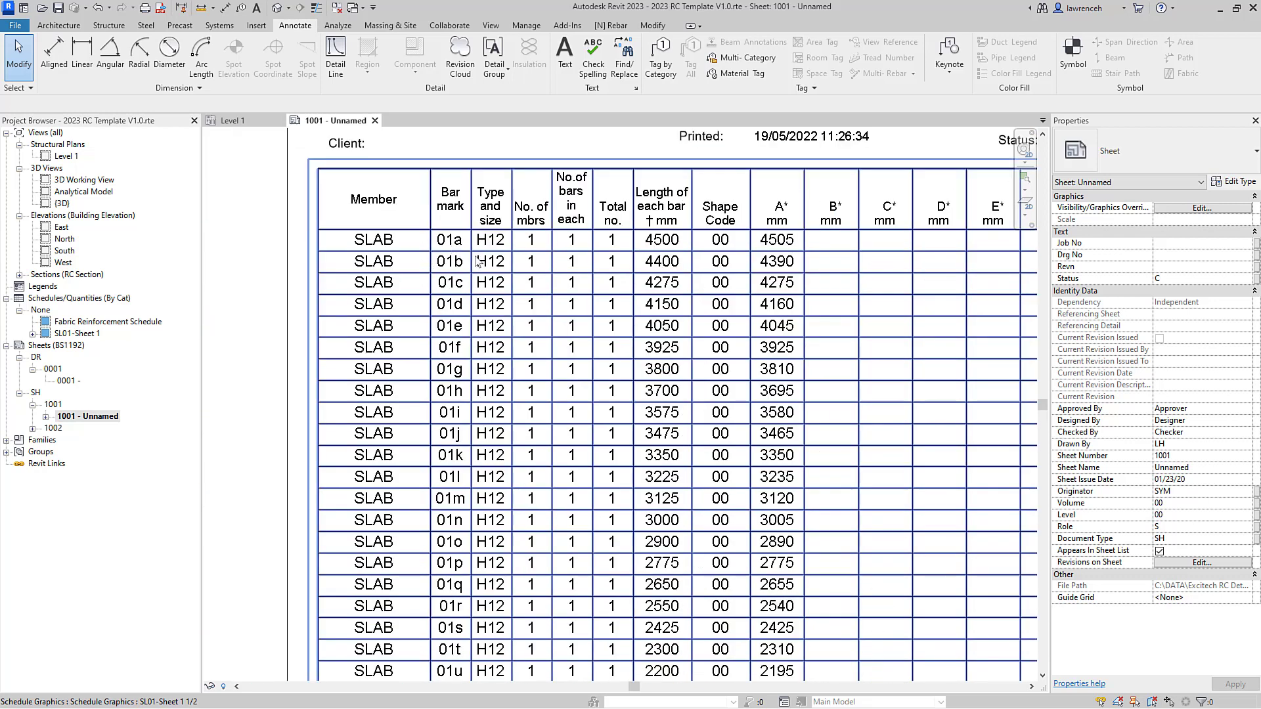
pyautogui.scroll(-1, 477, 261)
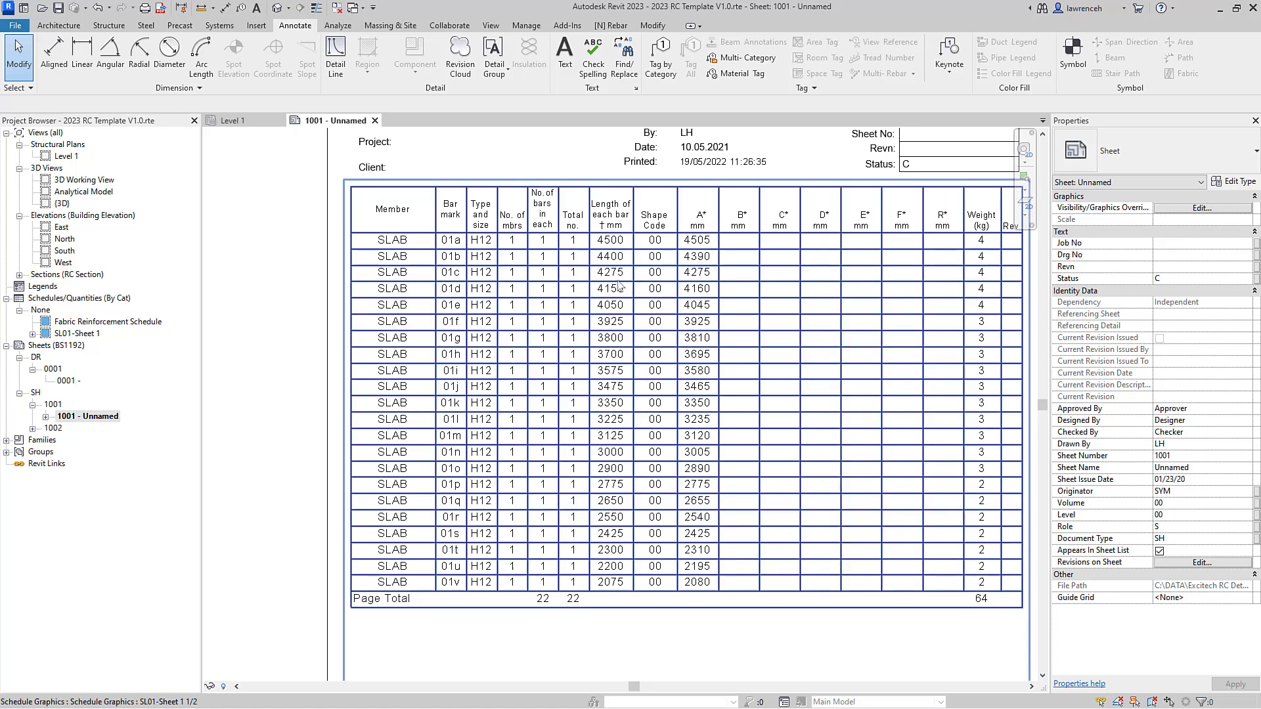
pyautogui.scroll(-3, 740, 599)
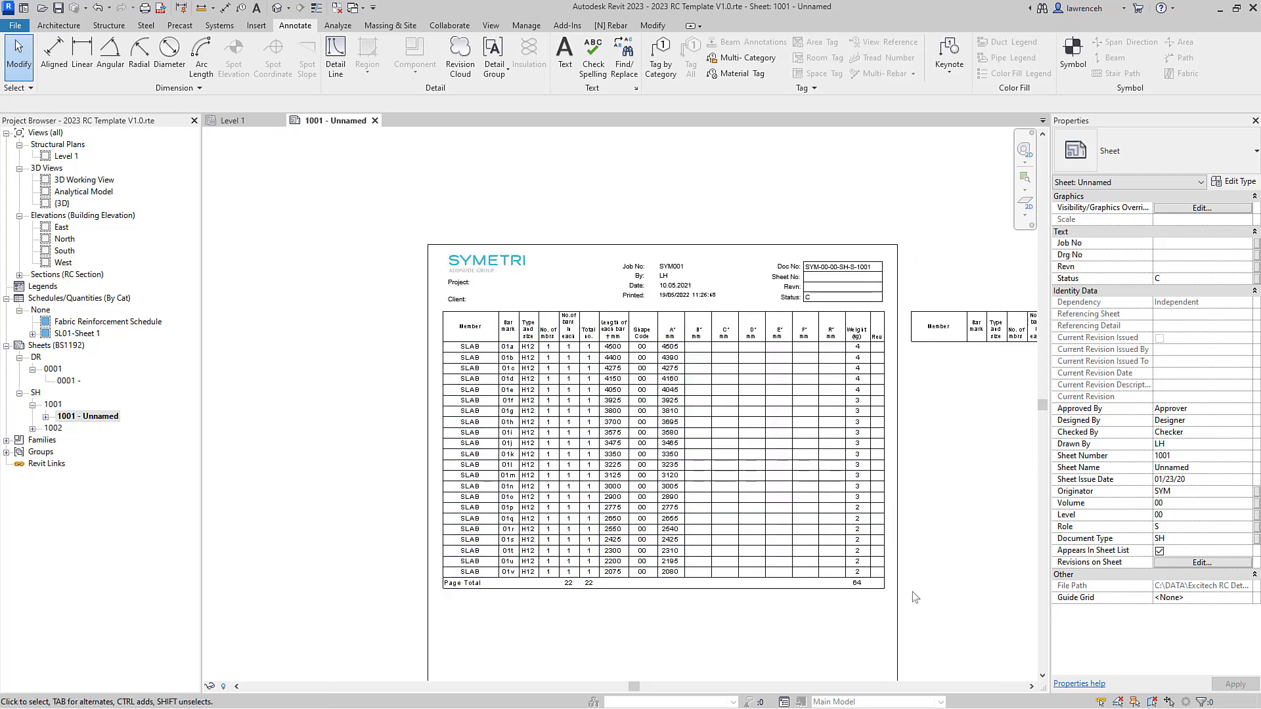
pyautogui.scroll(5, 847, 584)
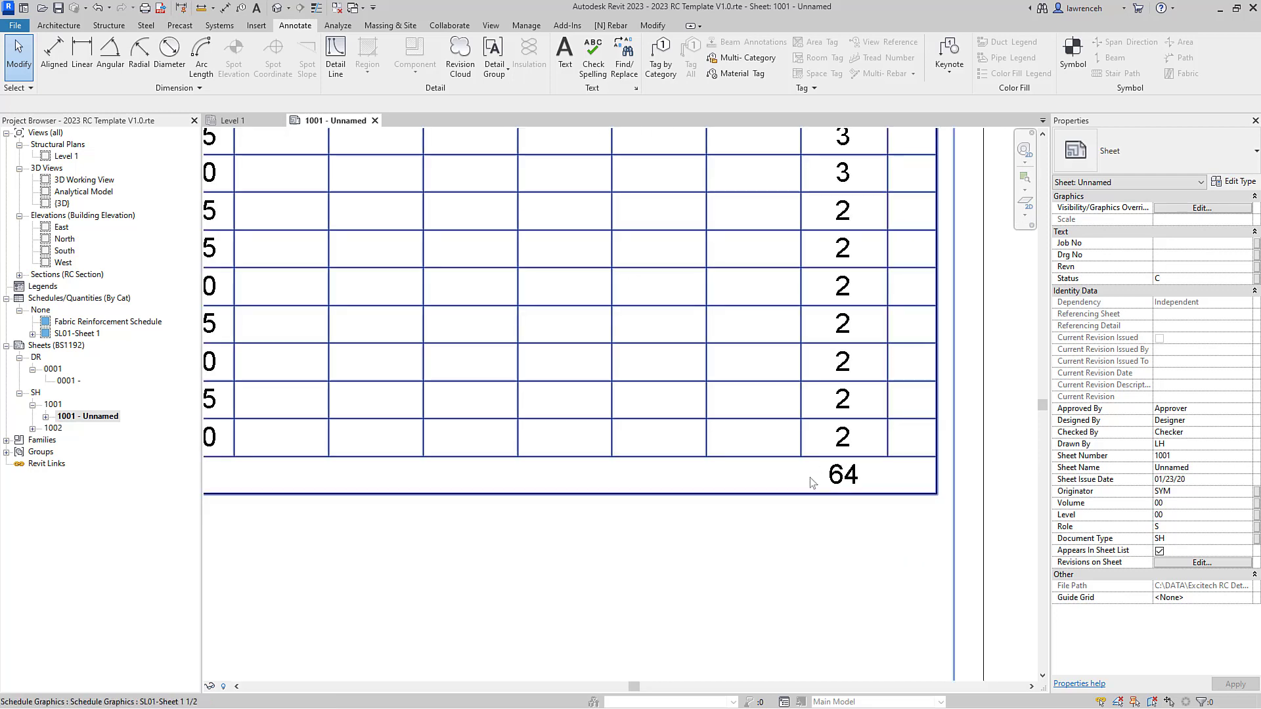
pyautogui.scroll(-5, 827, 476)
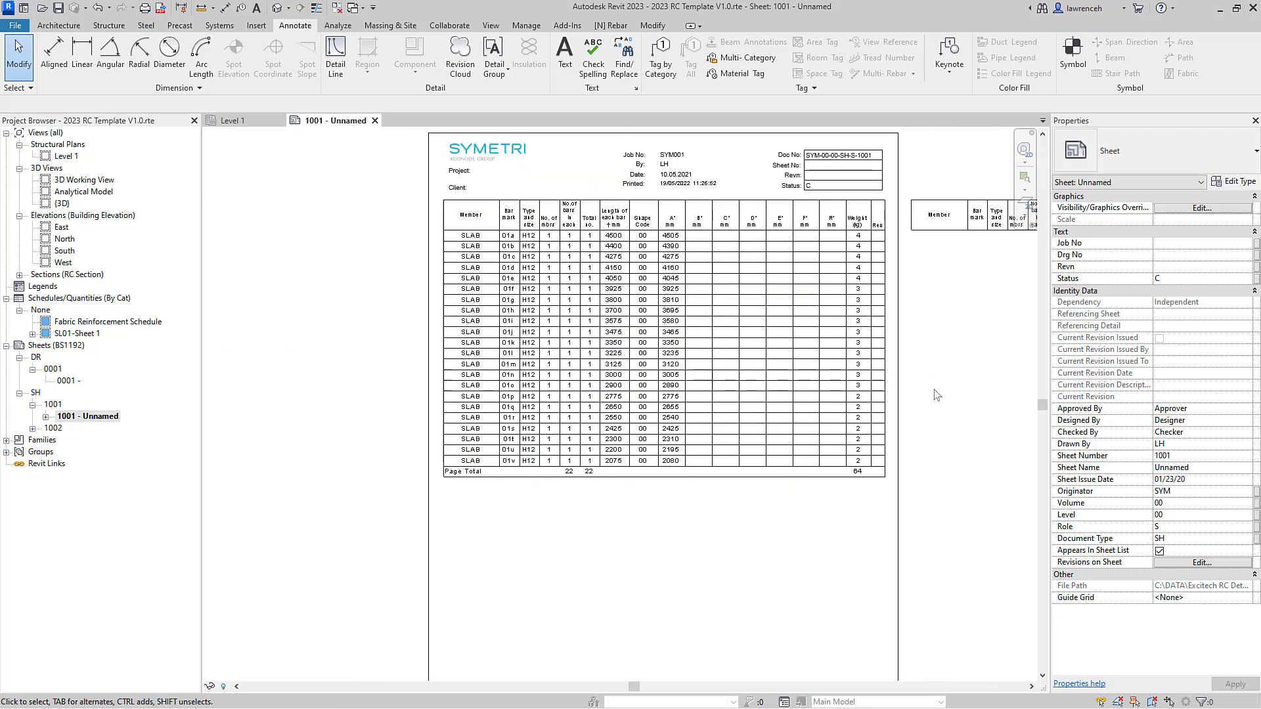
pyautogui.scroll(-1, 560, 592)
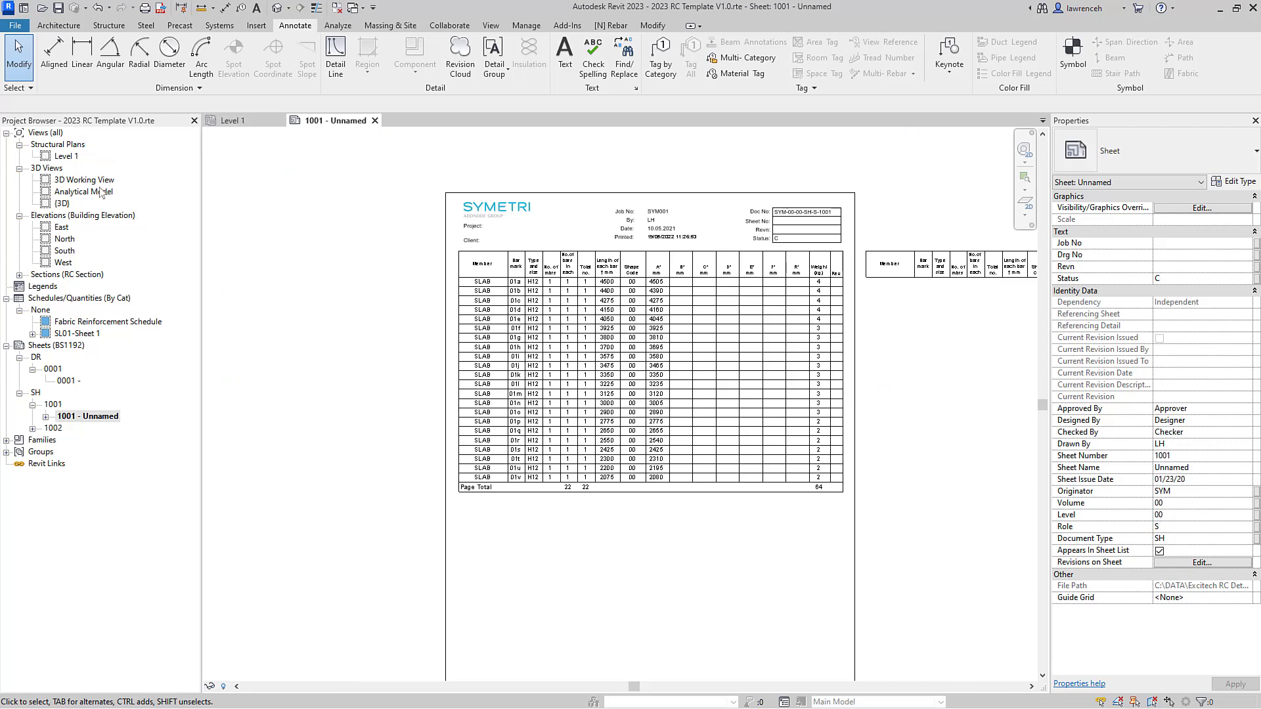
# Open the 3D Working View and switch detail level to Medium and back to Fine.
pyautogui.doubleClick(78, 182)
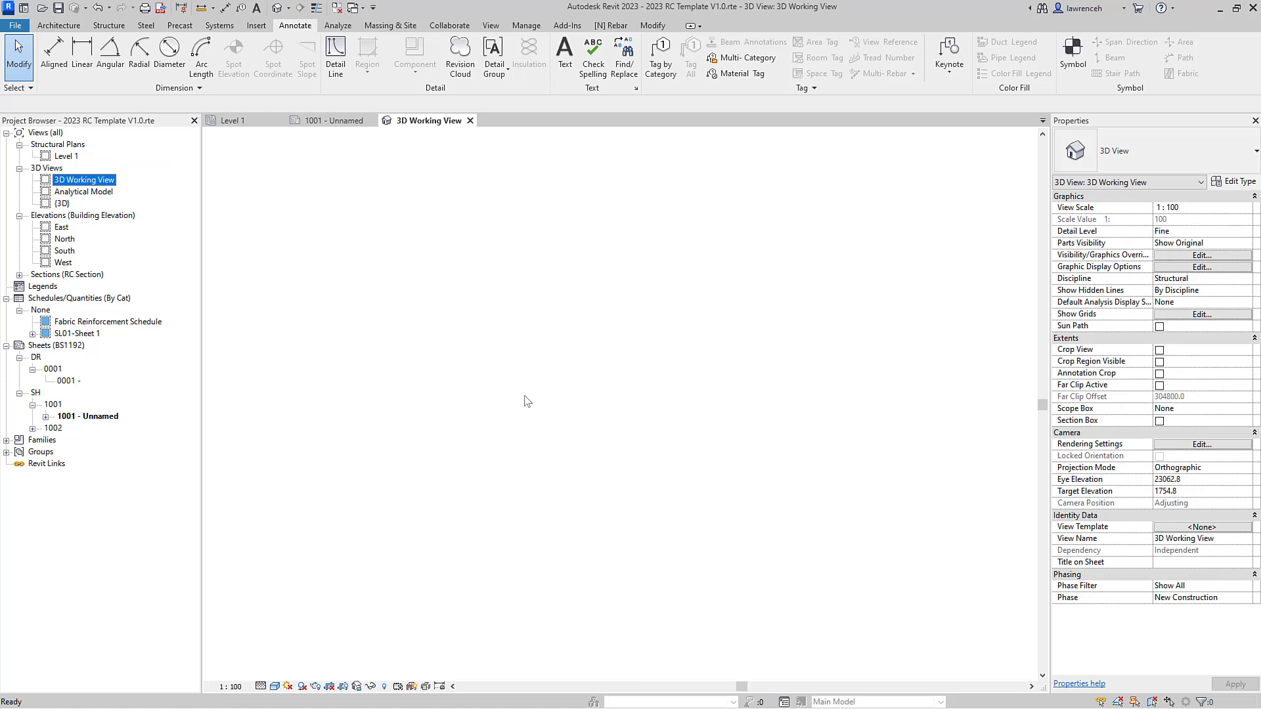
pyautogui.scroll(8, 532, 355)
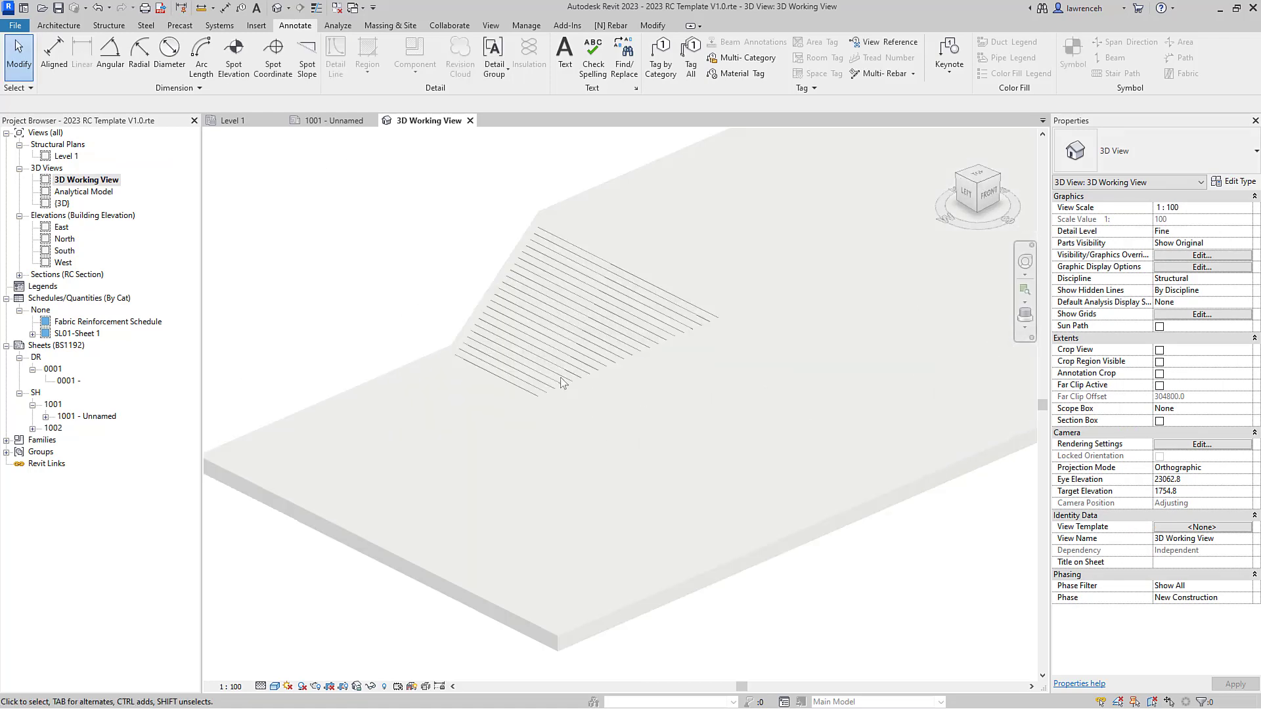
pyautogui.scroll(6, 419, 321)
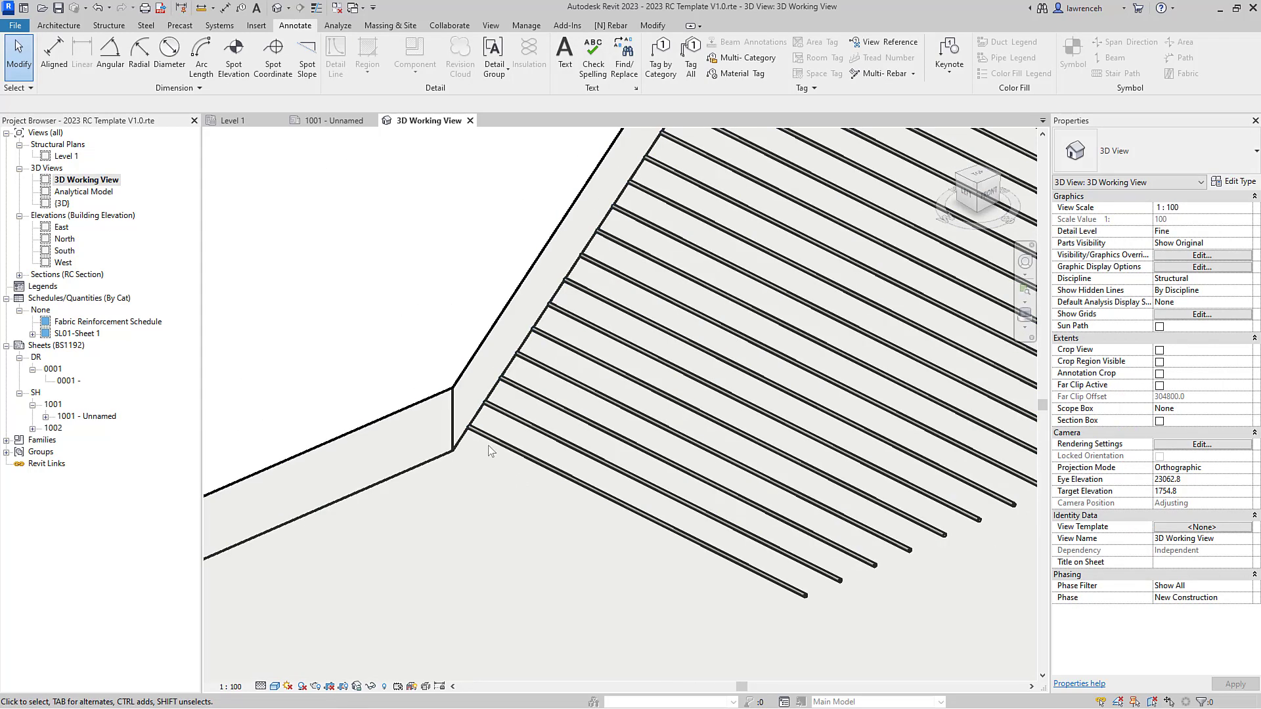
pyautogui.scroll(-2, 525, 529)
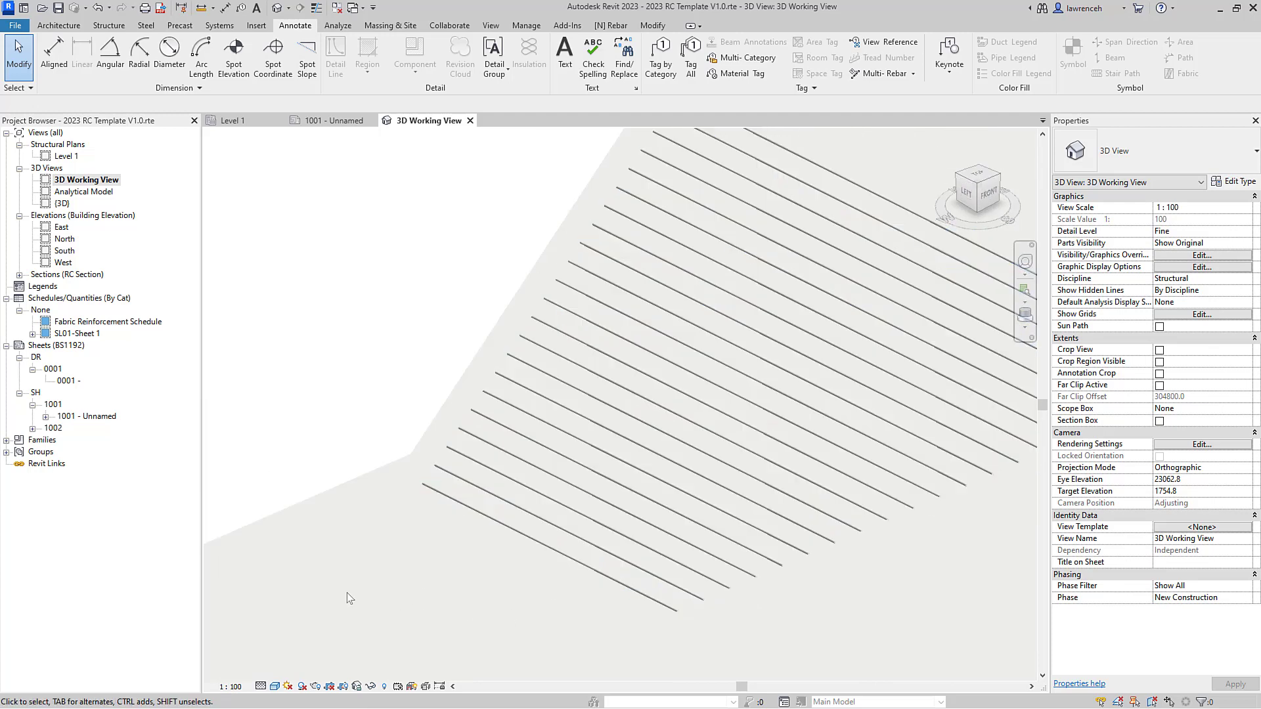
pyautogui.click(261, 687)
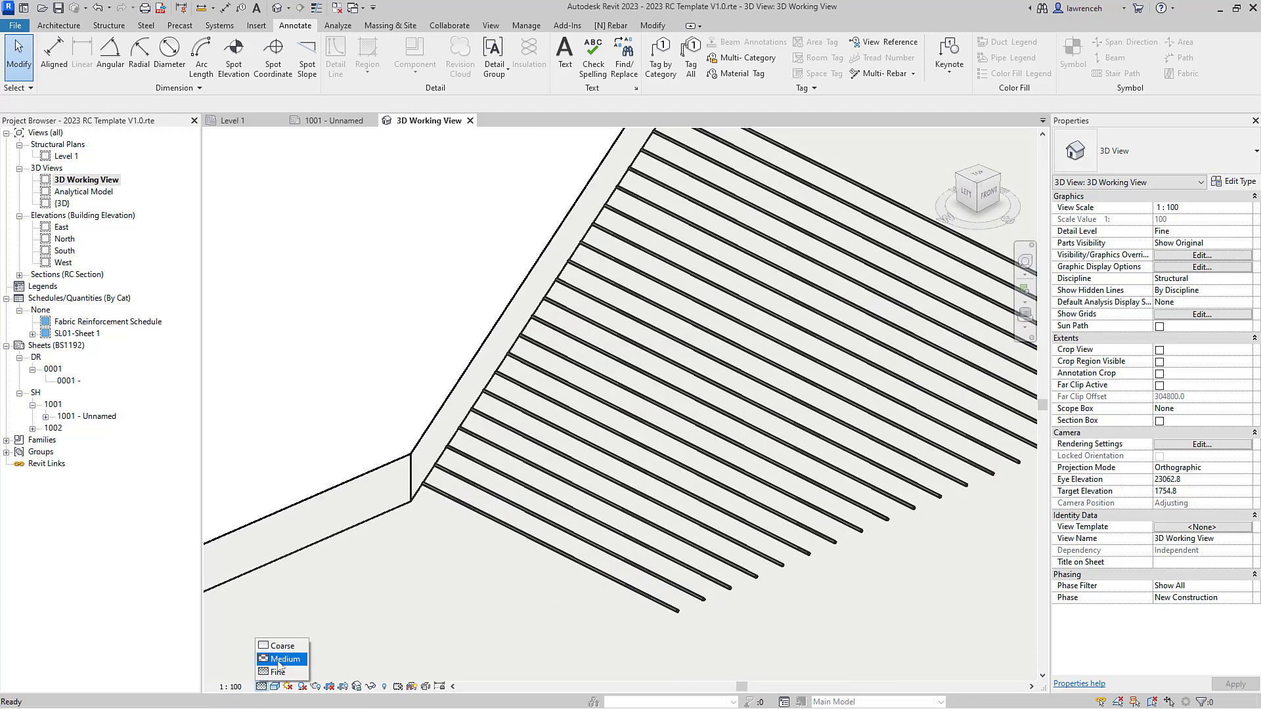
pyautogui.click(279, 662)
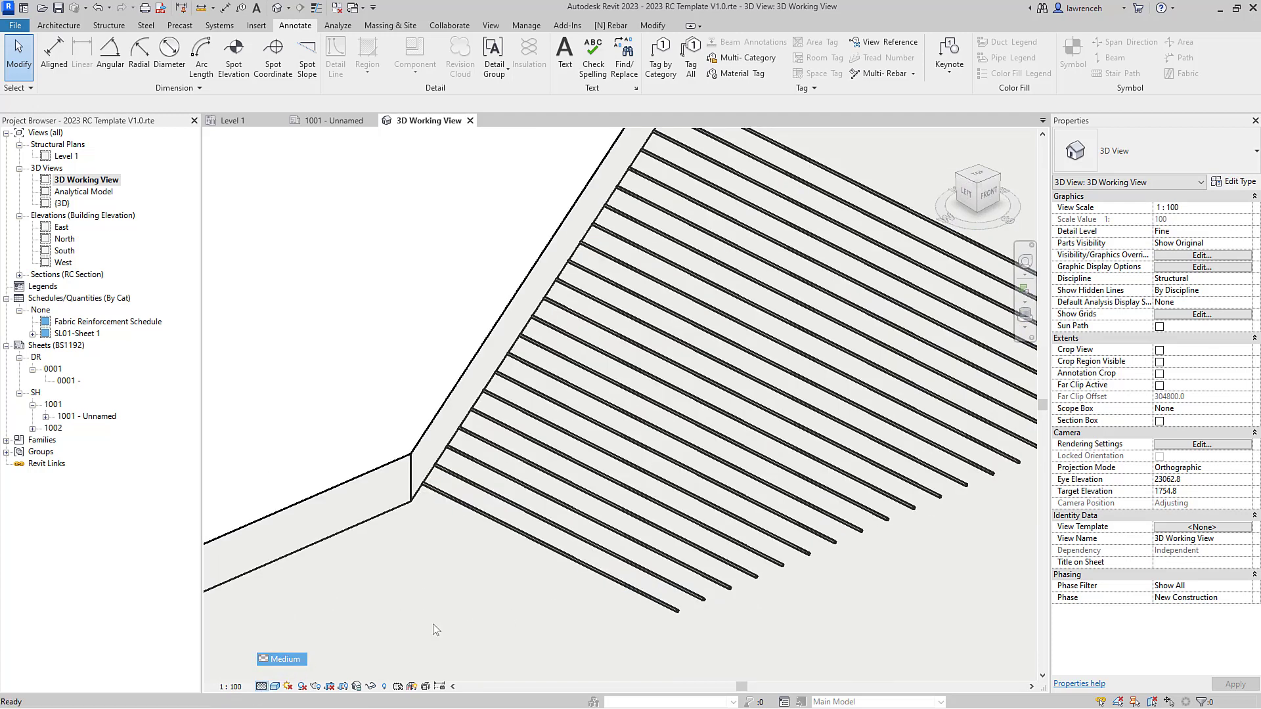
pyautogui.click(261, 686)
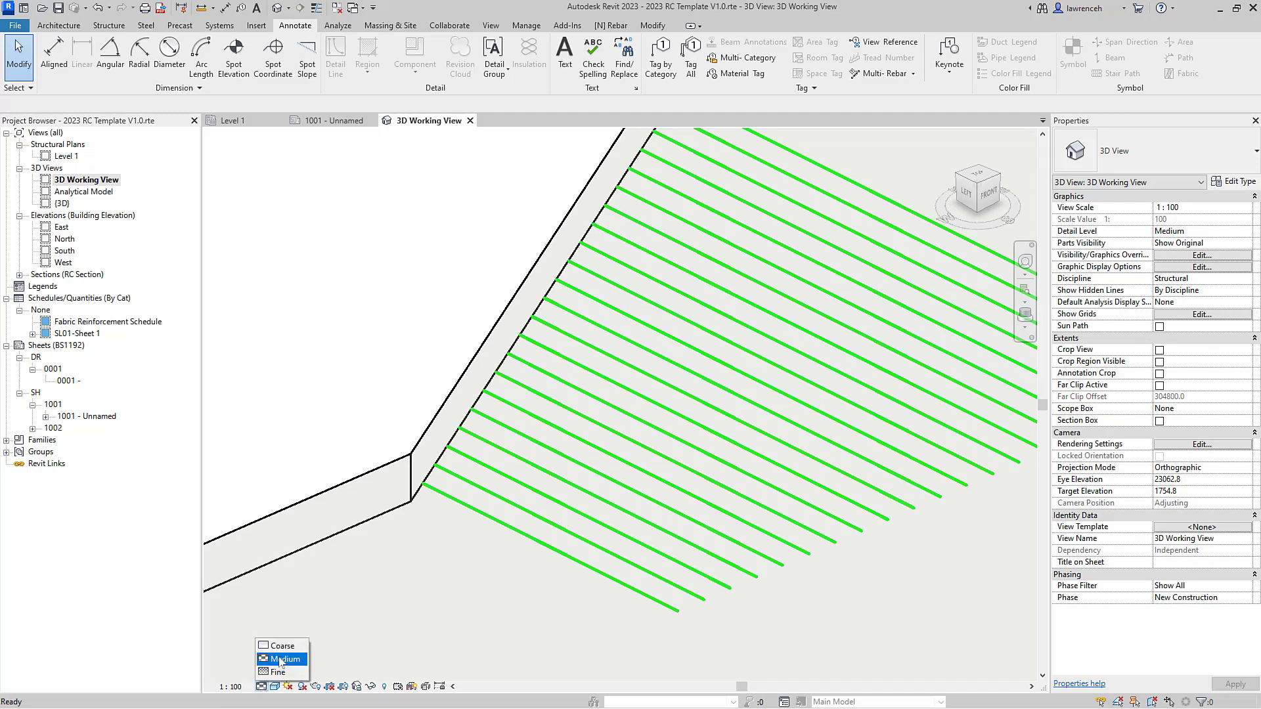
pyautogui.click(281, 672)
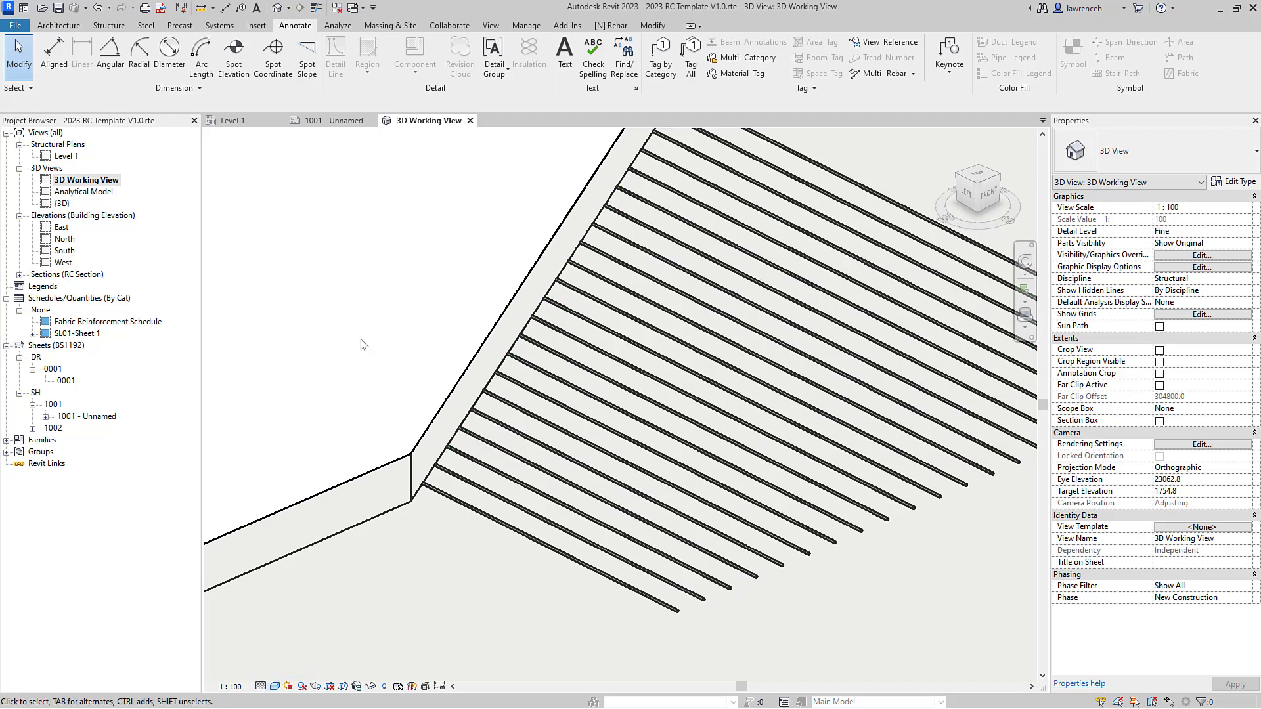
# Orbit the 3D view to inspect the varying H12 bars, then return to Level 1.
pyautogui.scroll(-2, 387, 391)
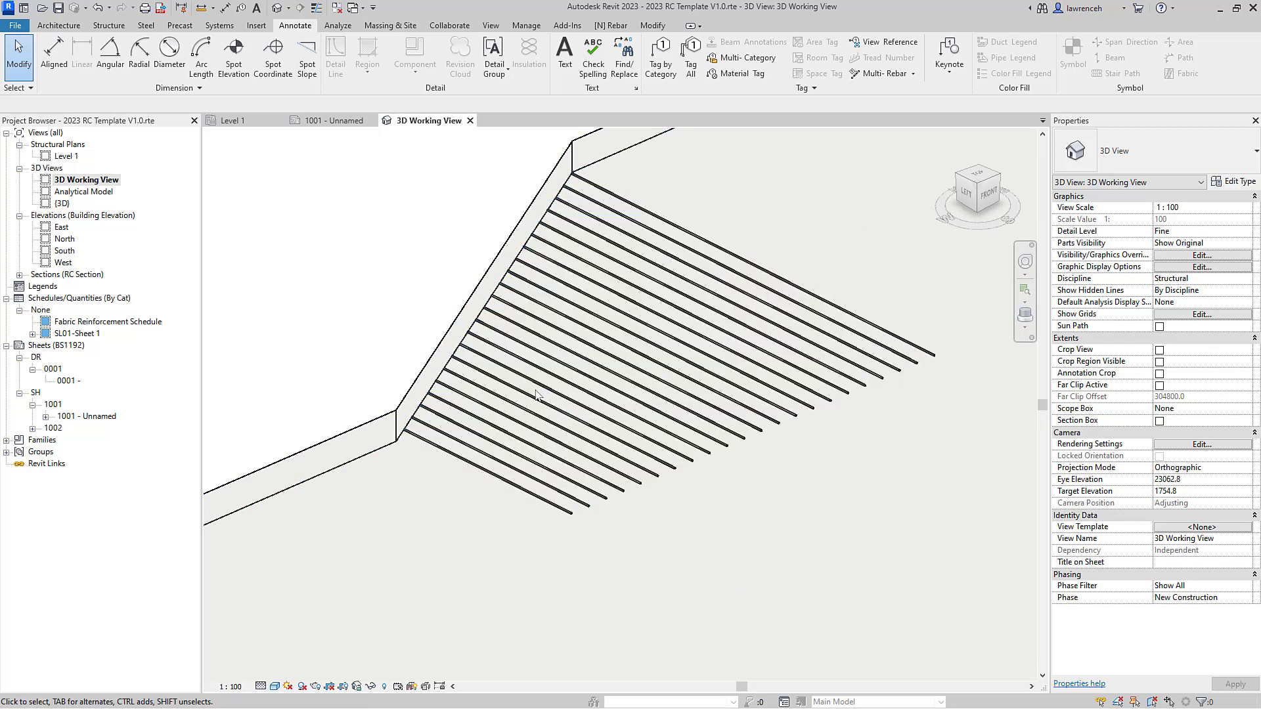
pyautogui.keyDown('shift'); pyautogui.moveTo(493, 547); pyautogui.dragTo(550, 559, button='middle'); pyautogui.keyUp('shift')
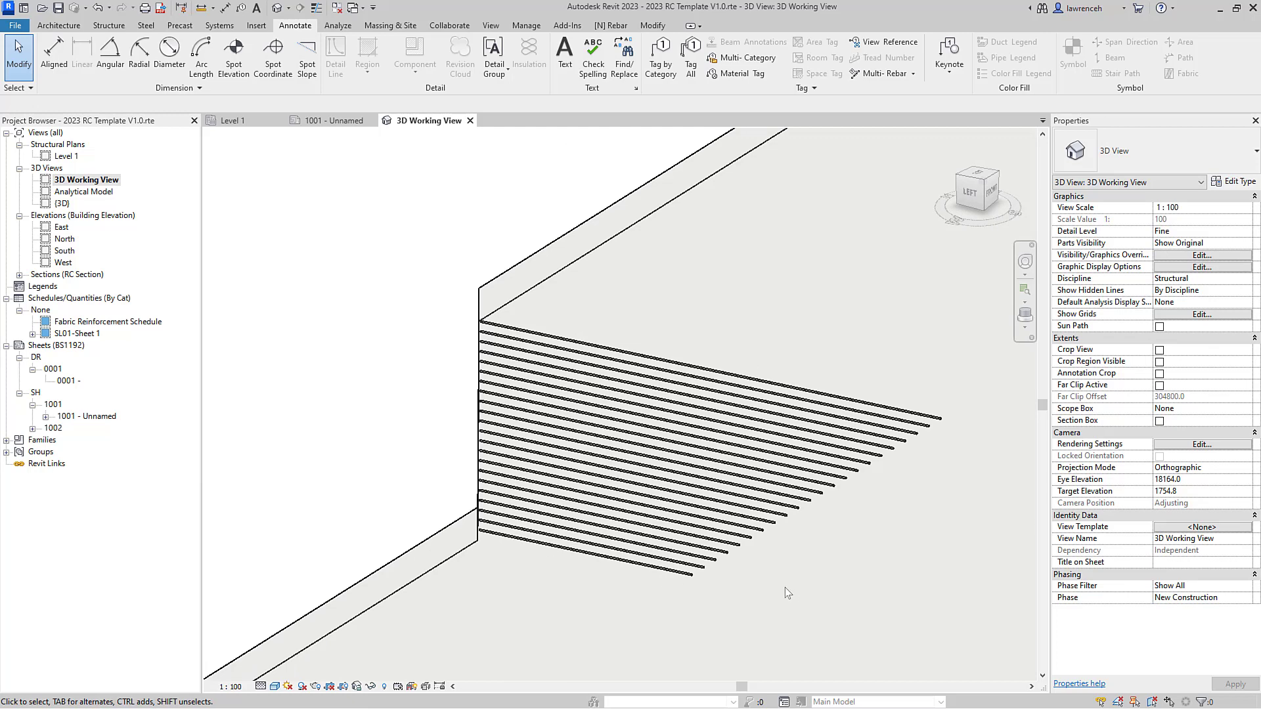
pyautogui.keyDown('shift'); pyautogui.moveTo(785, 587); pyautogui.dragTo(527, 269, button='middle'); pyautogui.keyUp('shift')
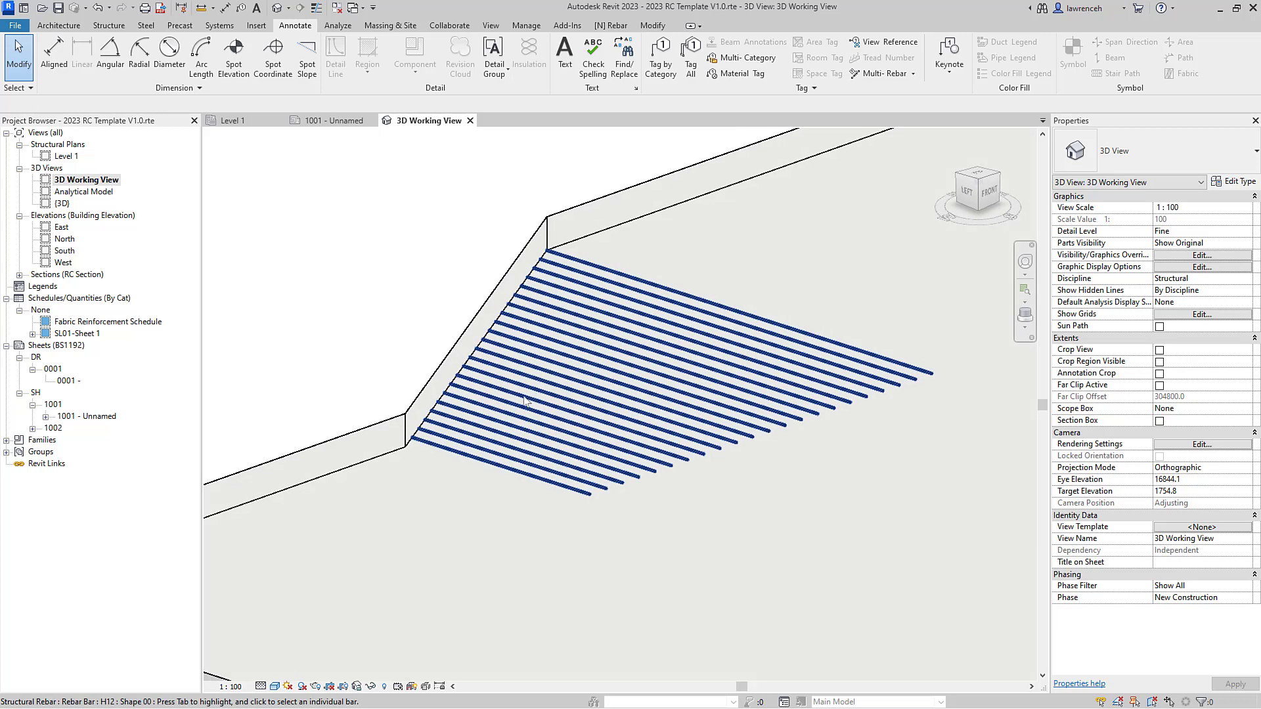
pyautogui.keyDown('shift'); pyautogui.moveTo(524, 401); pyautogui.dragTo(482, 411, button='middle'); pyautogui.keyUp('shift')
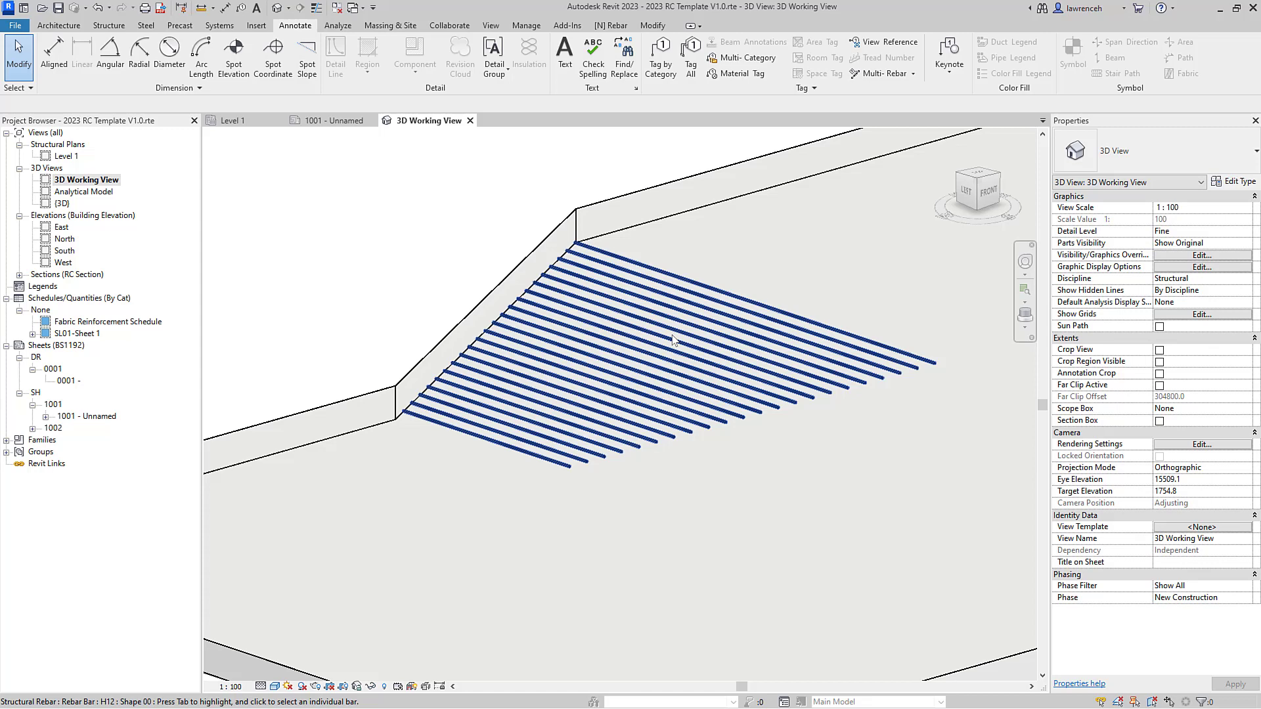
pyautogui.moveTo(464, 418); pyautogui.dragTo(418, 439, button='middle')
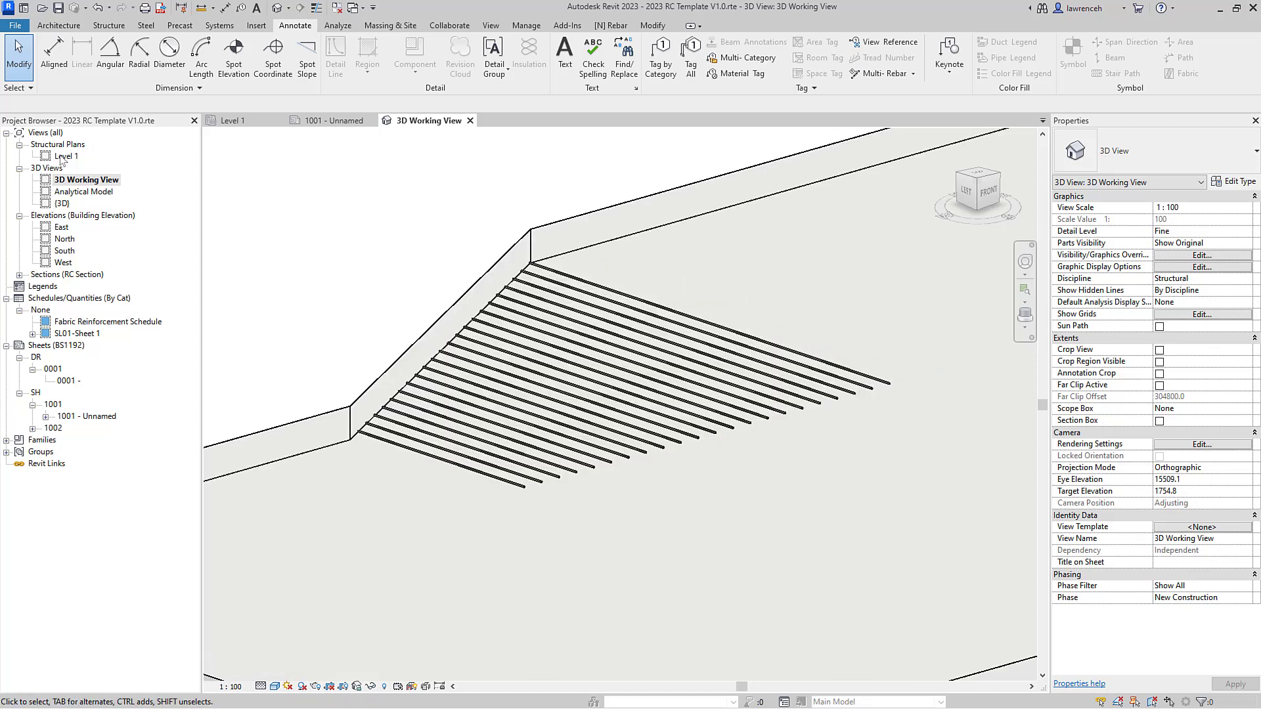
pyautogui.doubleClick(65, 157)
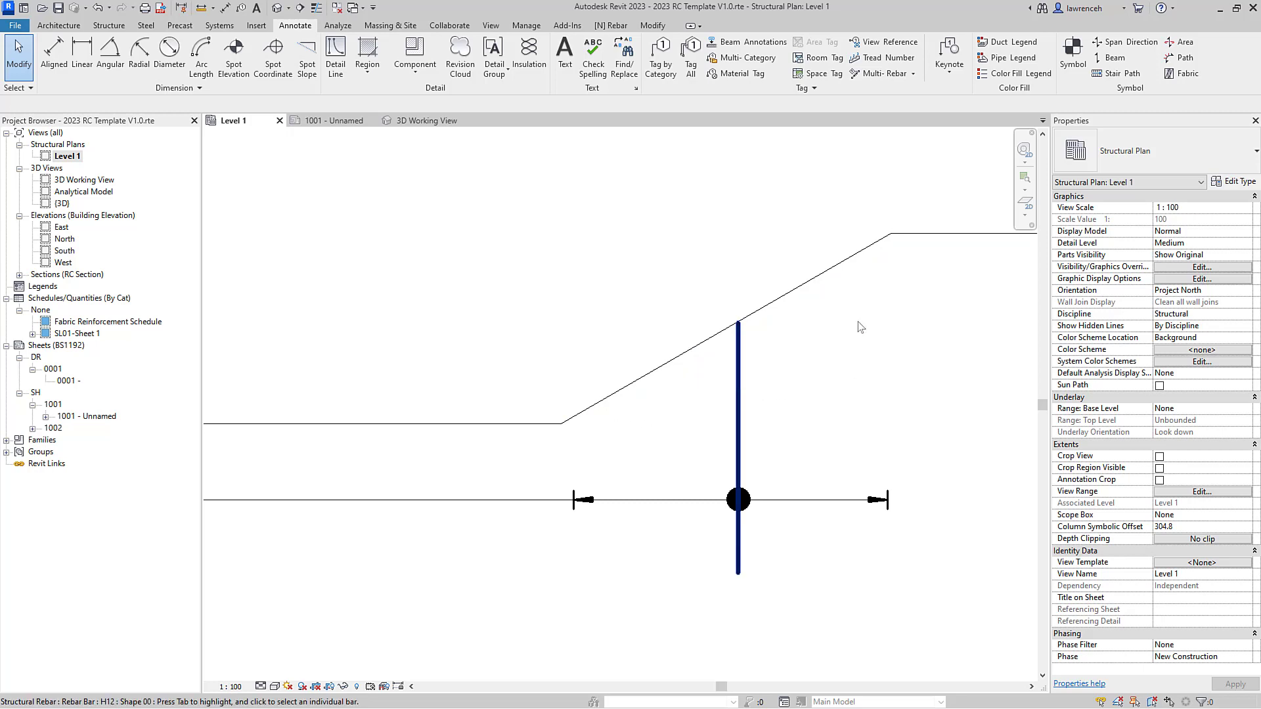
# Show every bar of the H12 set and delete the multi-rebar annotation.
pyautogui.click(851, 141)
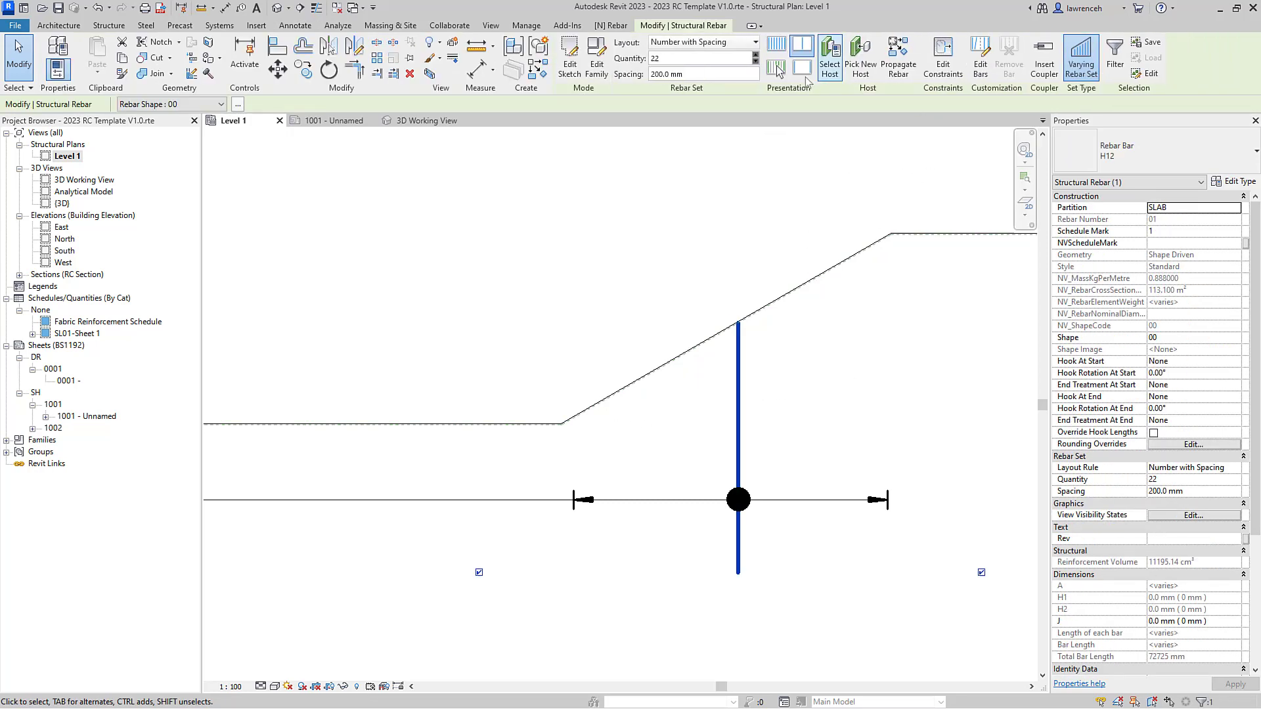
pyautogui.click(776, 44)
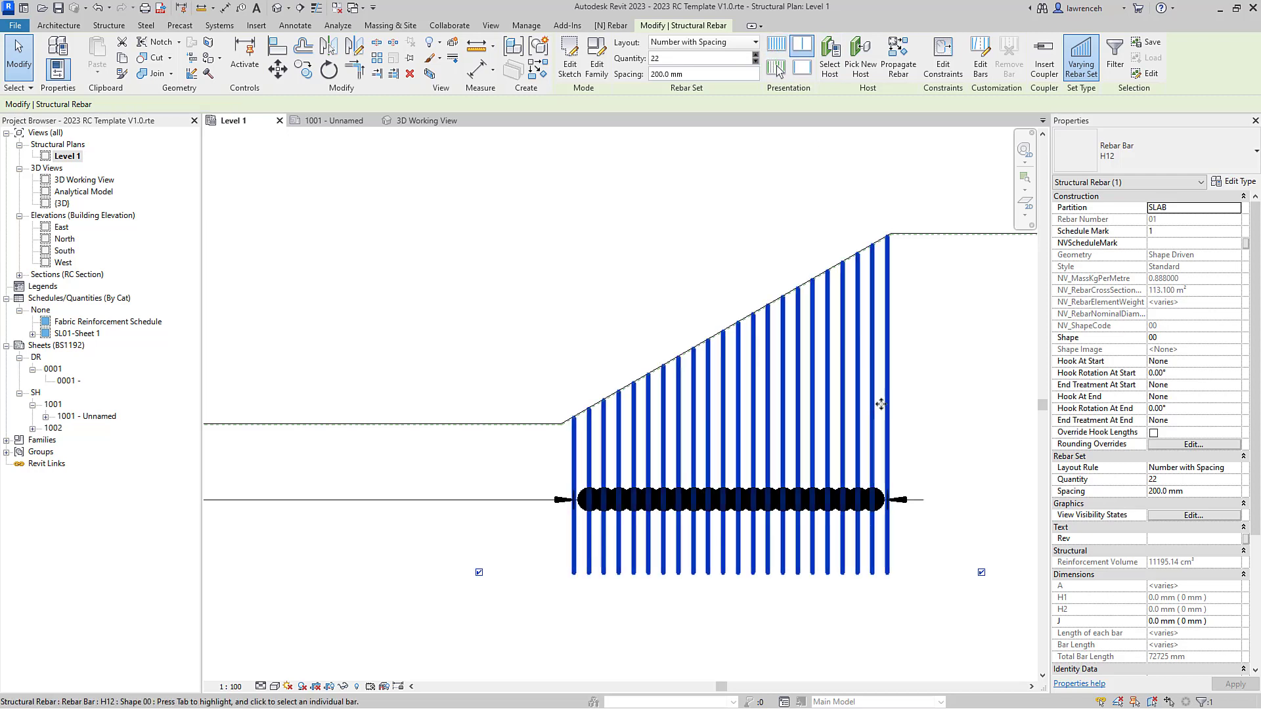
pyautogui.click(972, 418)
pyautogui.scroll(-2, 532, 493)
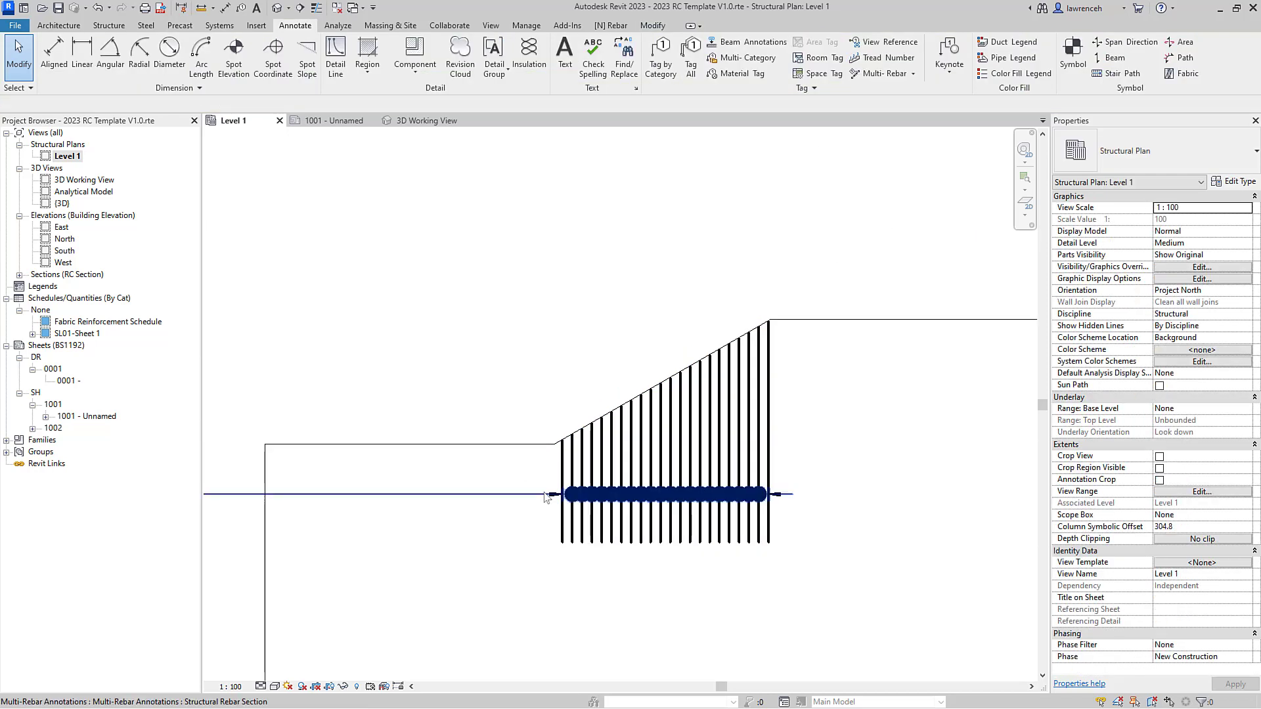
pyautogui.click(502, 494)
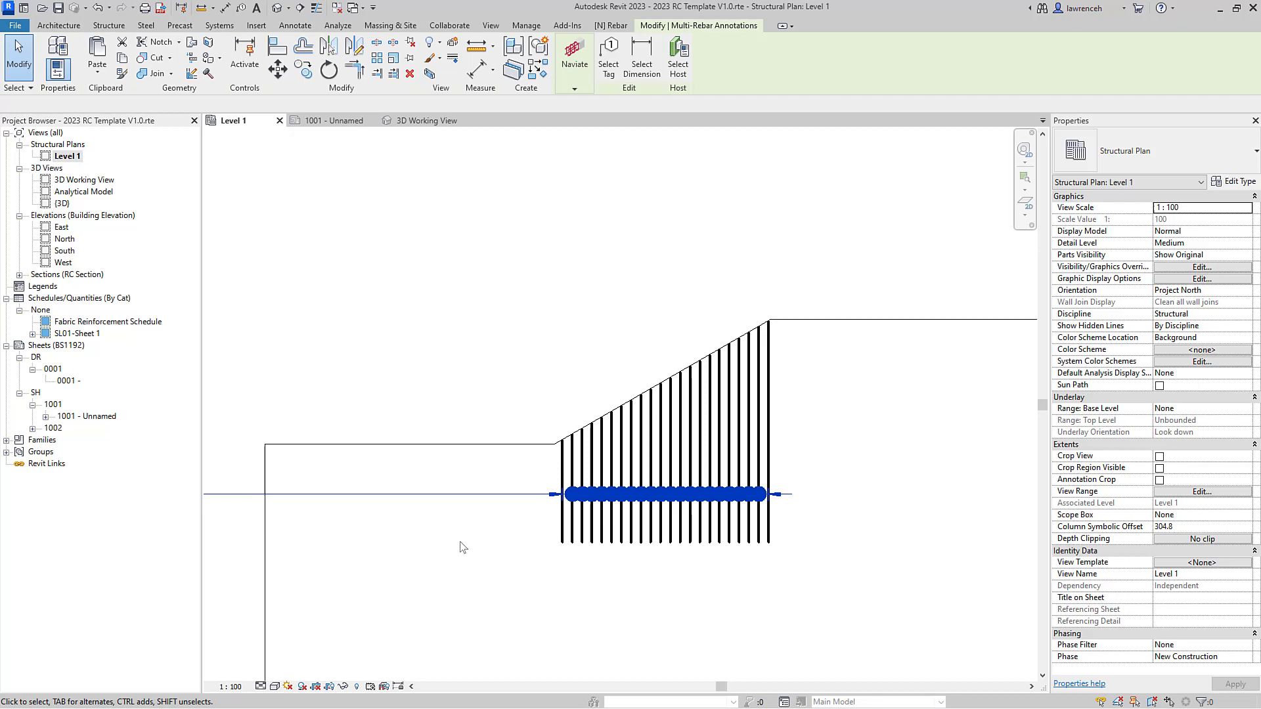
pyautogui.press('Delete')
pyautogui.scroll(5, 610, 463)
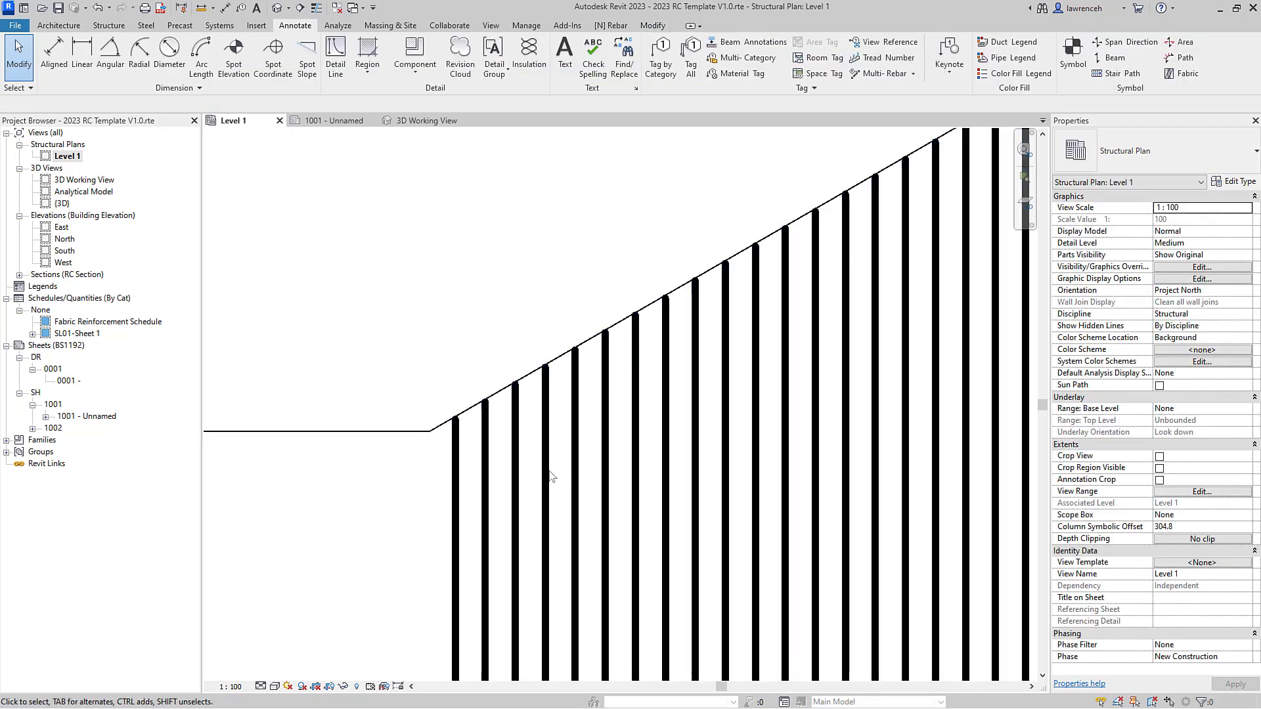
# Draw a vertical section across the bars near the slope start and open Section 2.
pyautogui.click(300, 8)
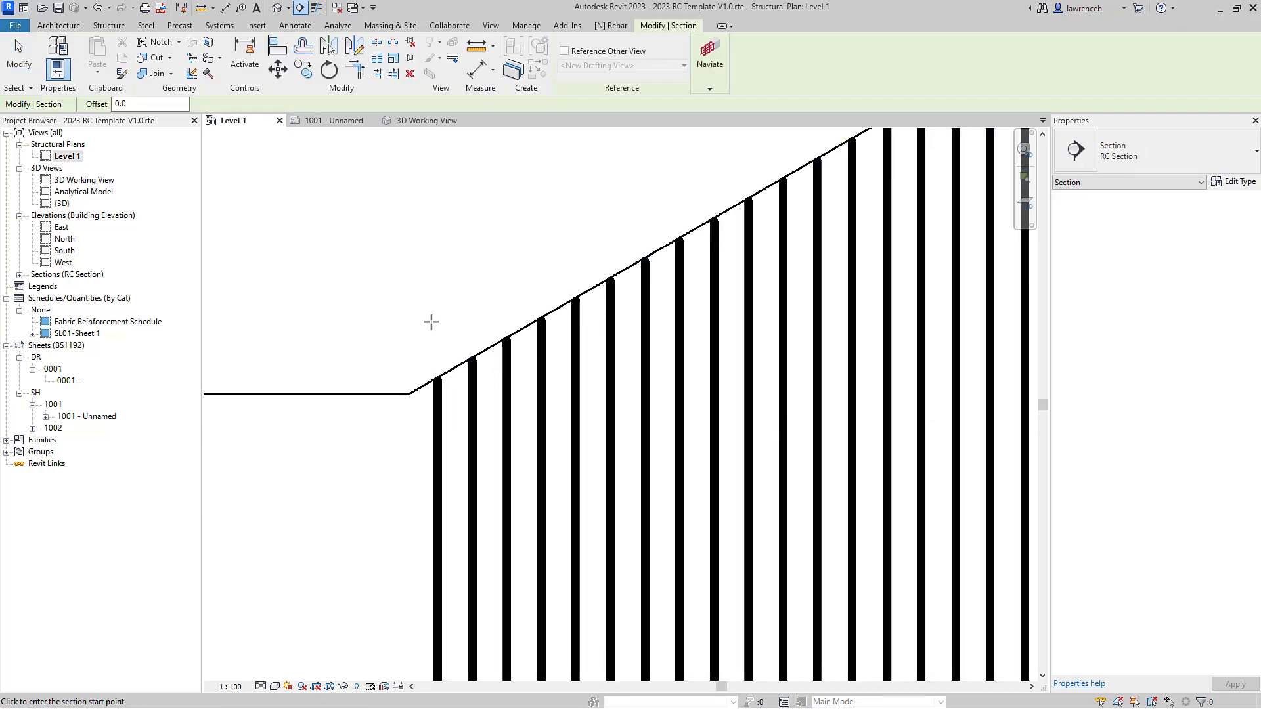
pyautogui.click(429, 322)
pyautogui.click(419, 493)
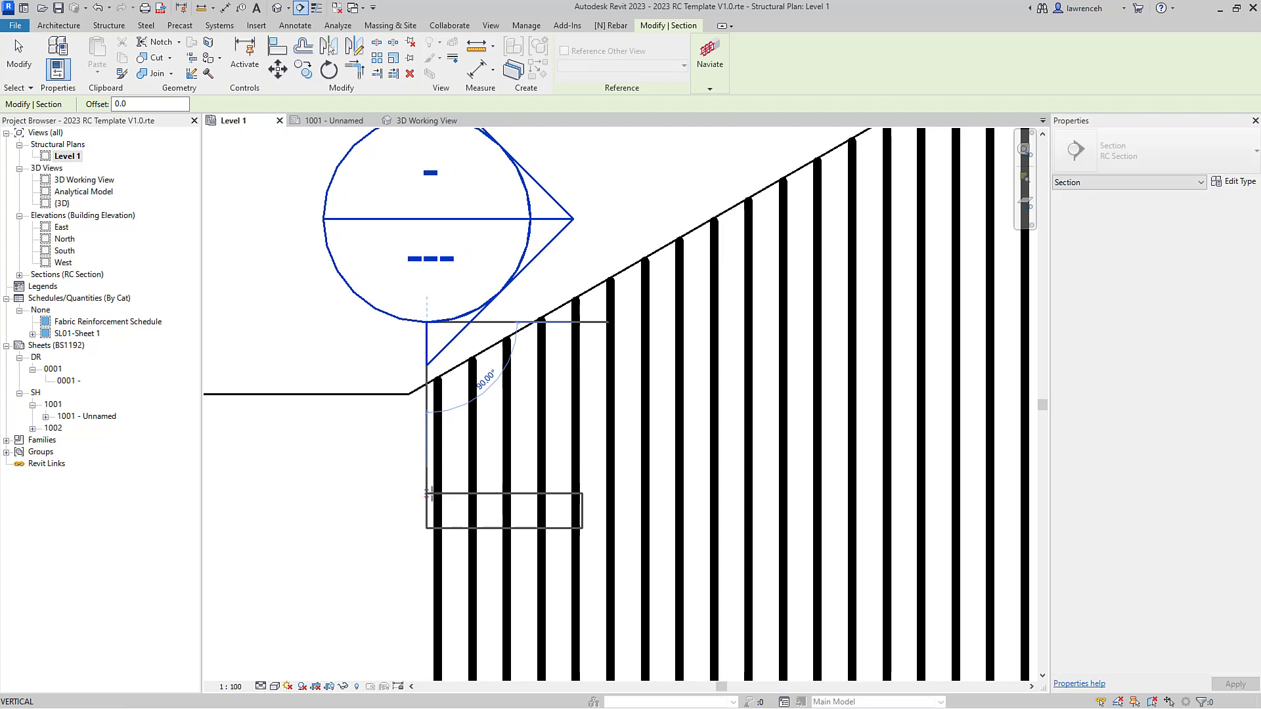
pyautogui.press('Escape')
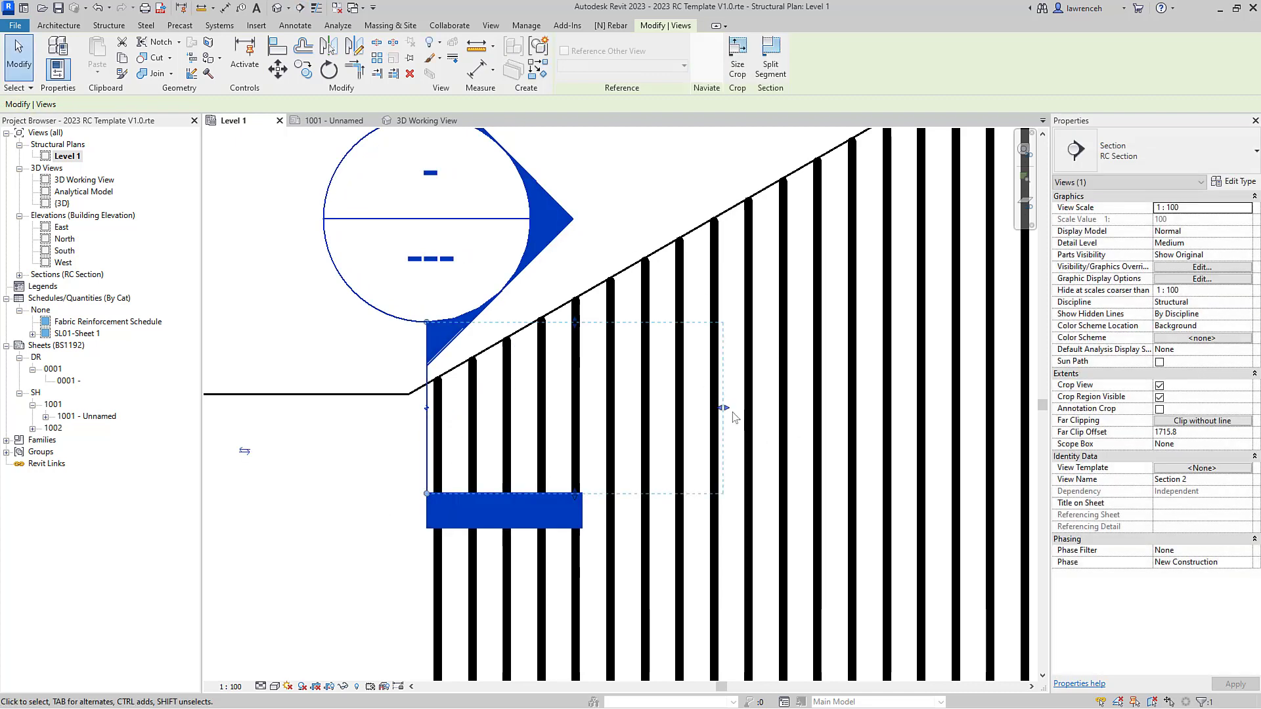
pyautogui.click(465, 422)
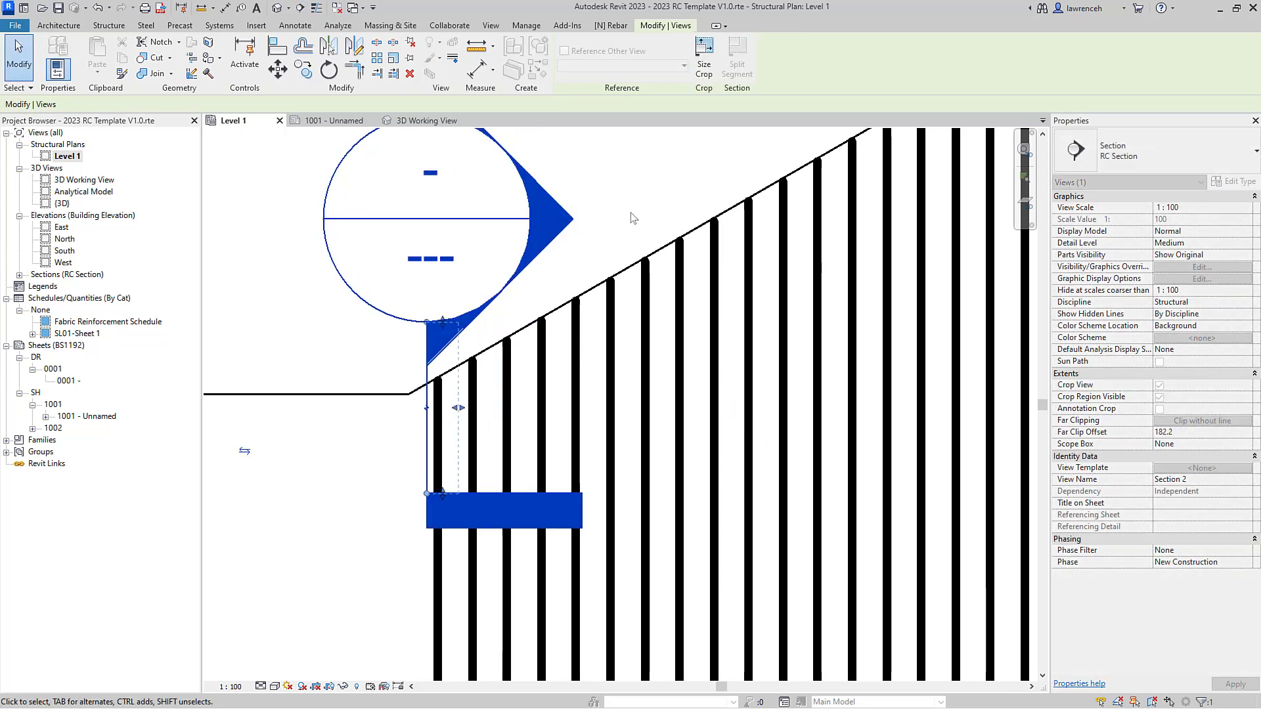
pyautogui.doubleClick(570, 222)
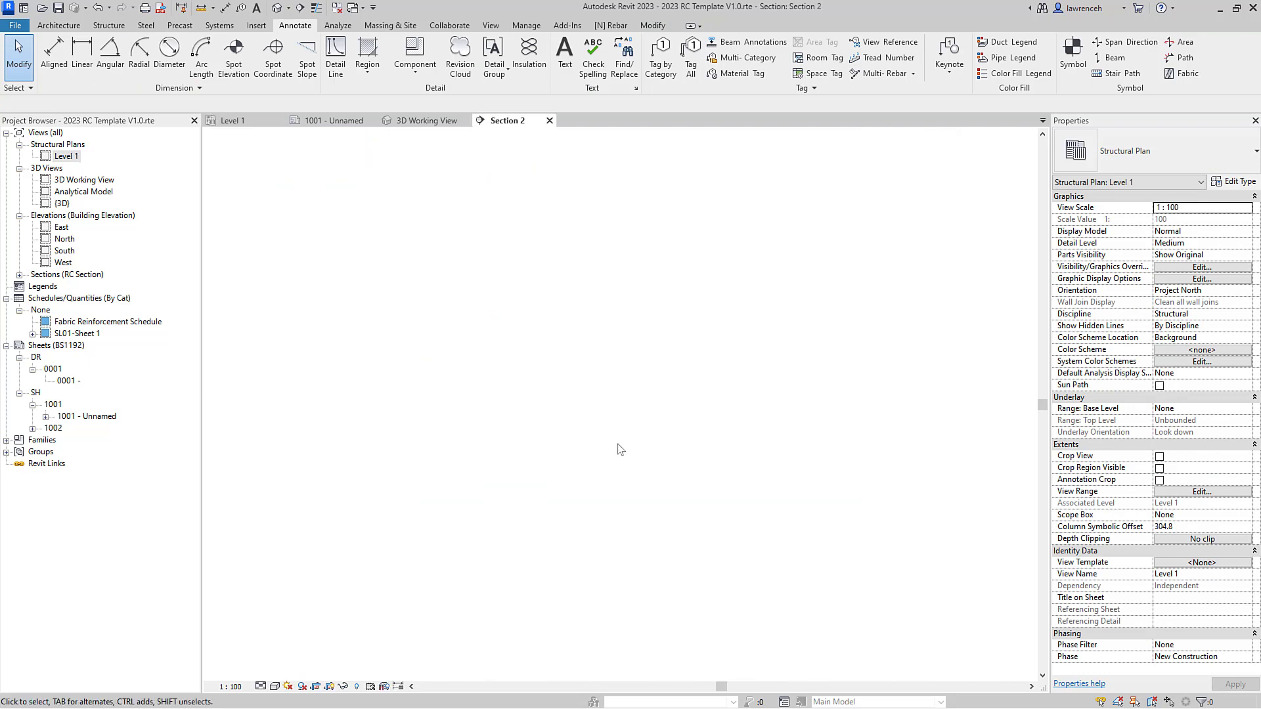
# Set the Section 2 view scale to 1:10.
pyautogui.scroll(5, 595, 437)
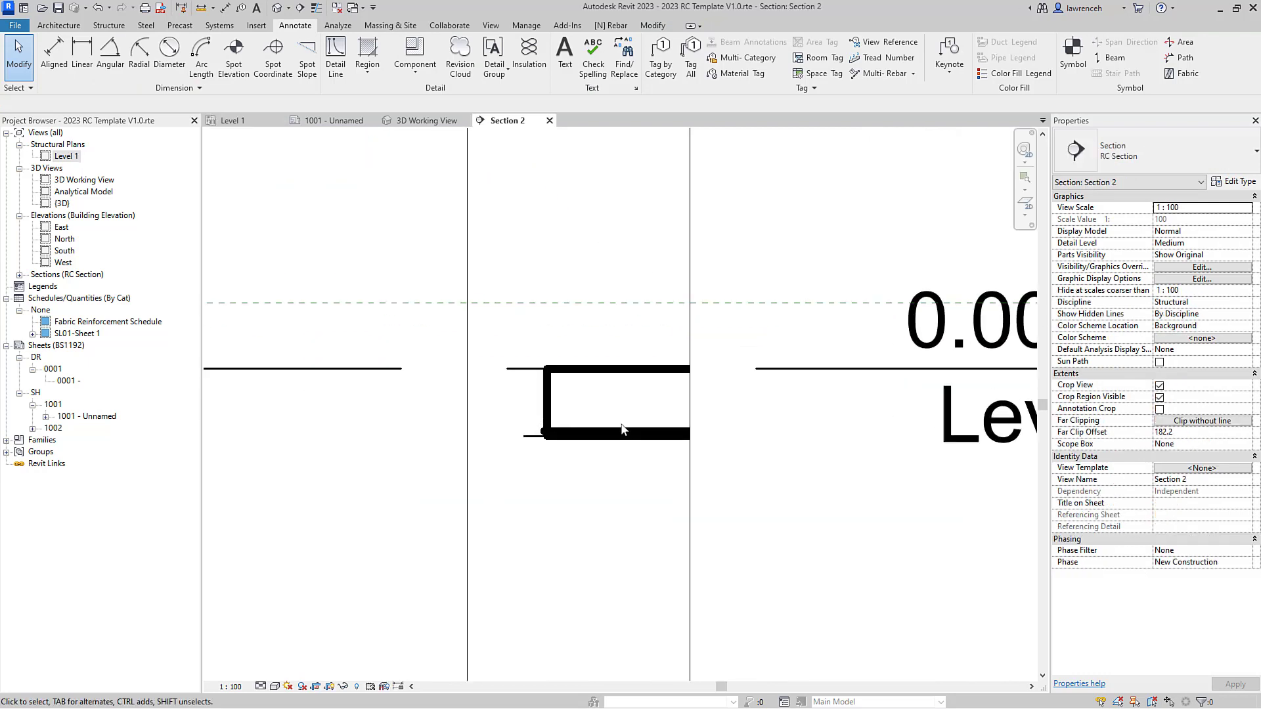
pyautogui.click(231, 686)
pyautogui.click(235, 541)
pyautogui.scroll(3, 591, 388)
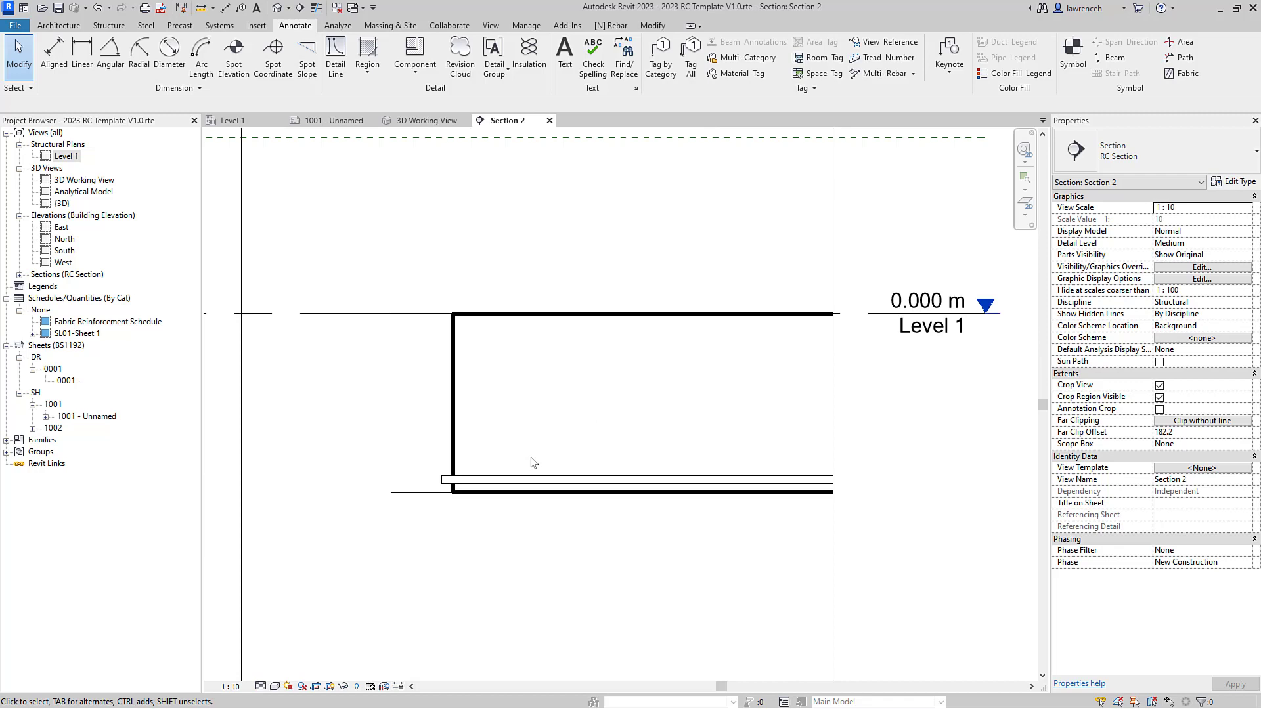
# Sketch a U-shaped H12 bar inside the RC SLAB 300 floor's end and finish it.
pyautogui.click(633, 449)
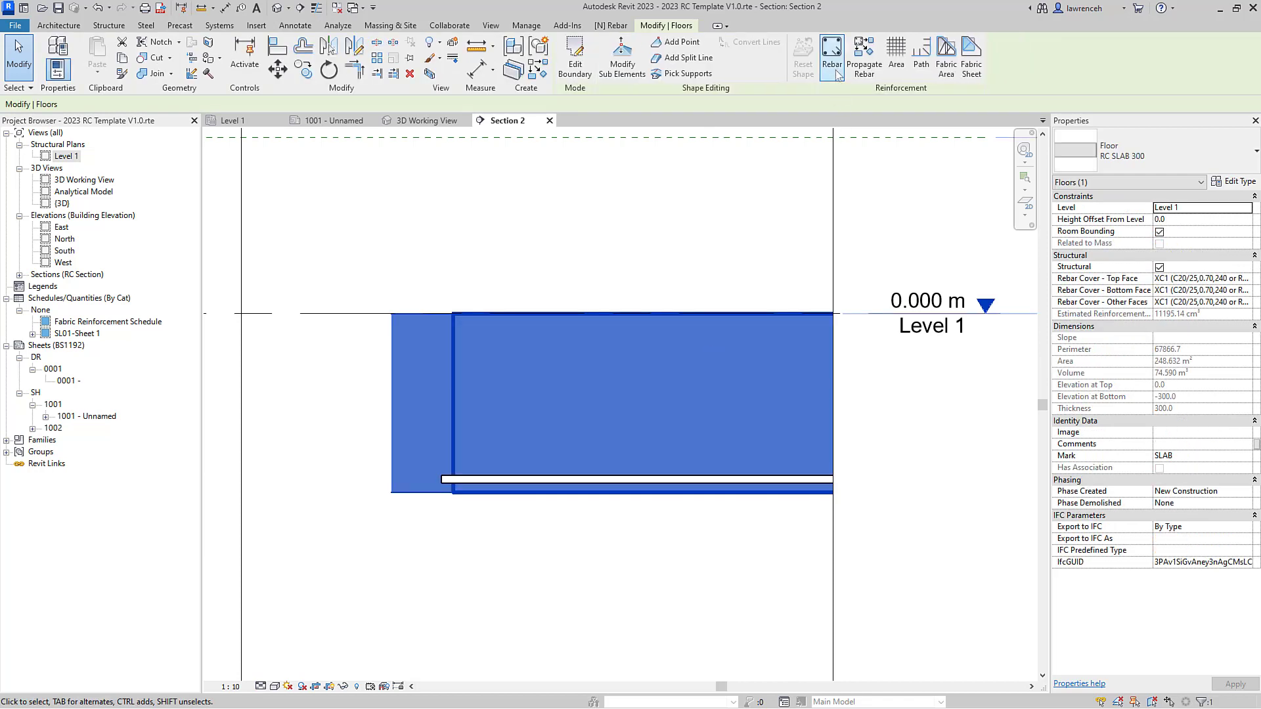
pyautogui.click(837, 74)
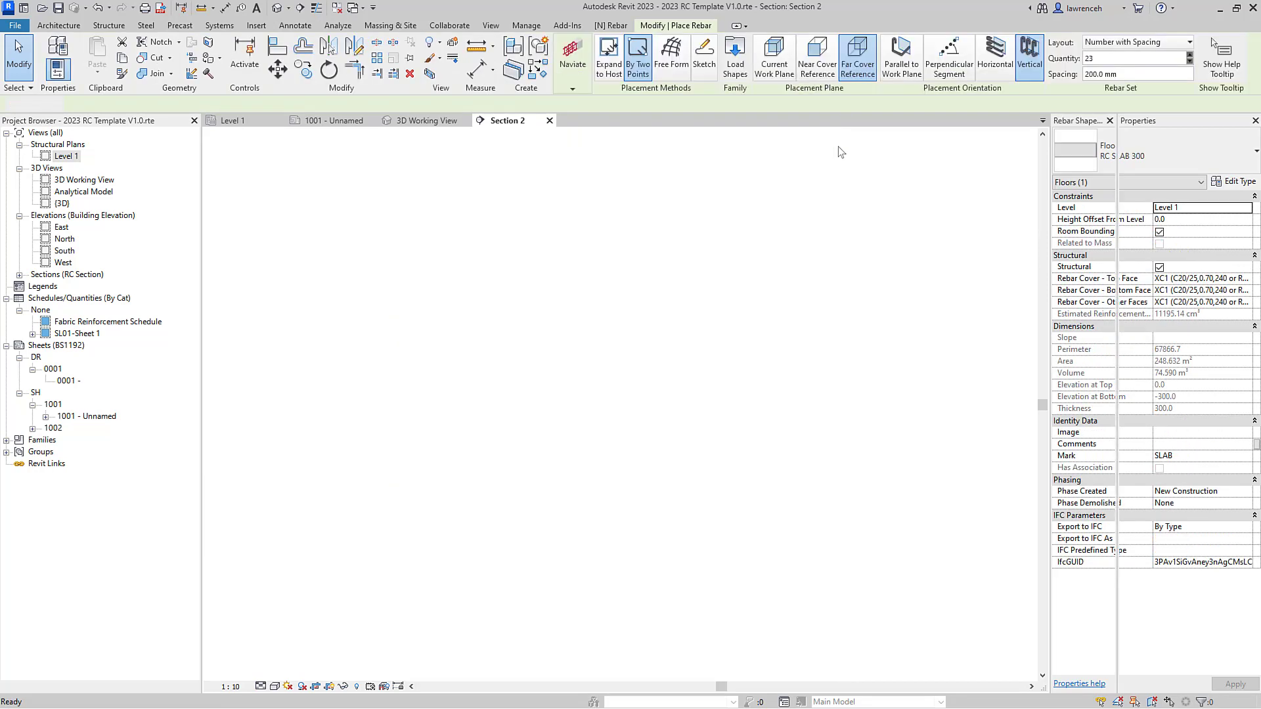
pyautogui.click(705, 75)
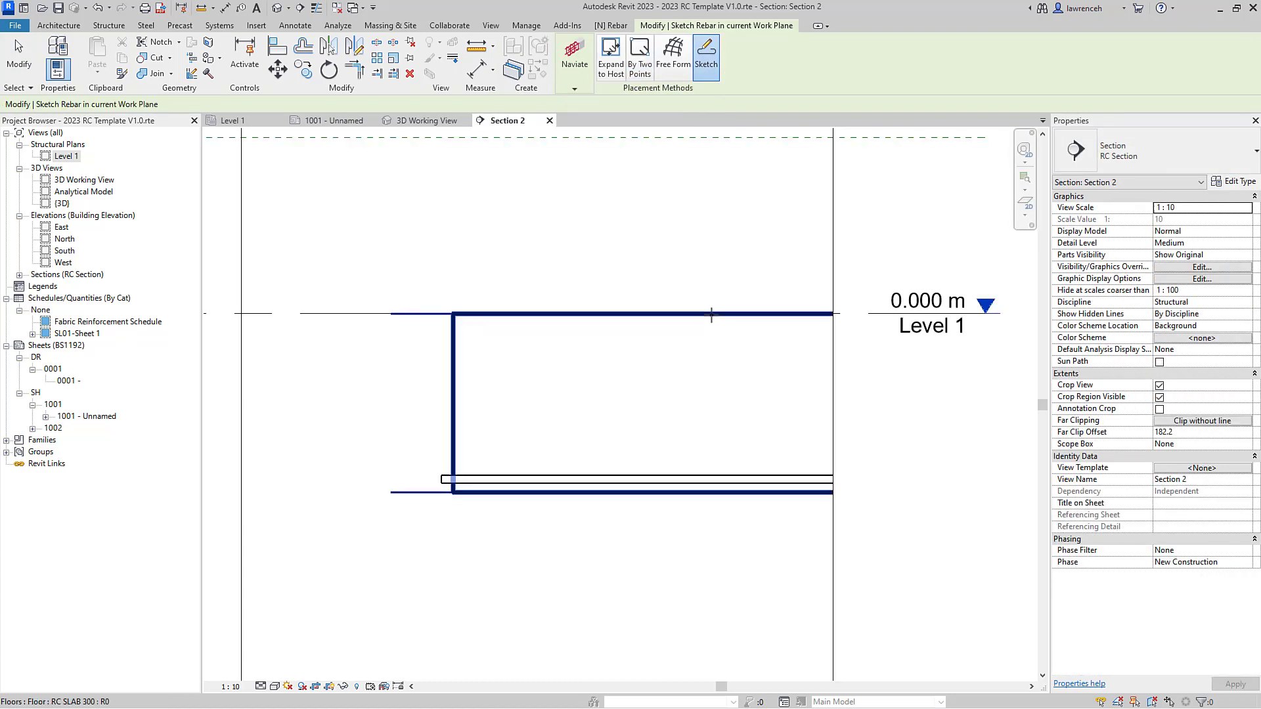
pyautogui.click(773, 441)
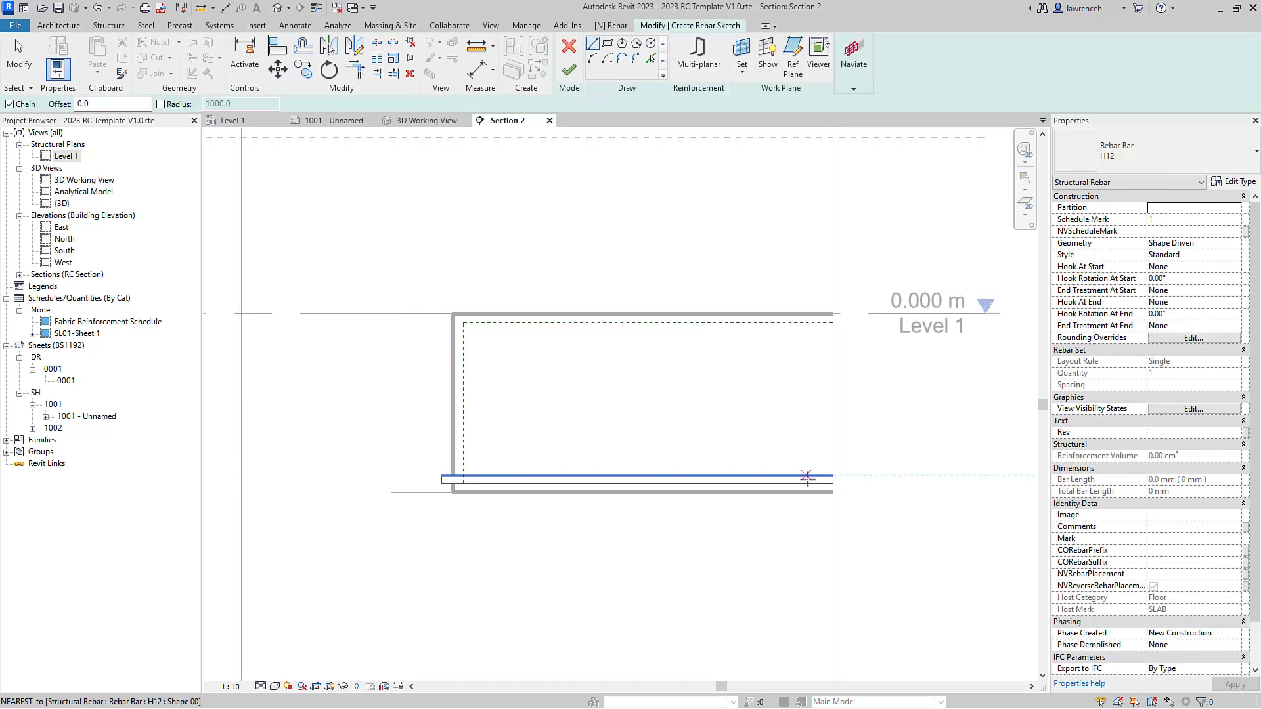
pyautogui.click(807, 479)
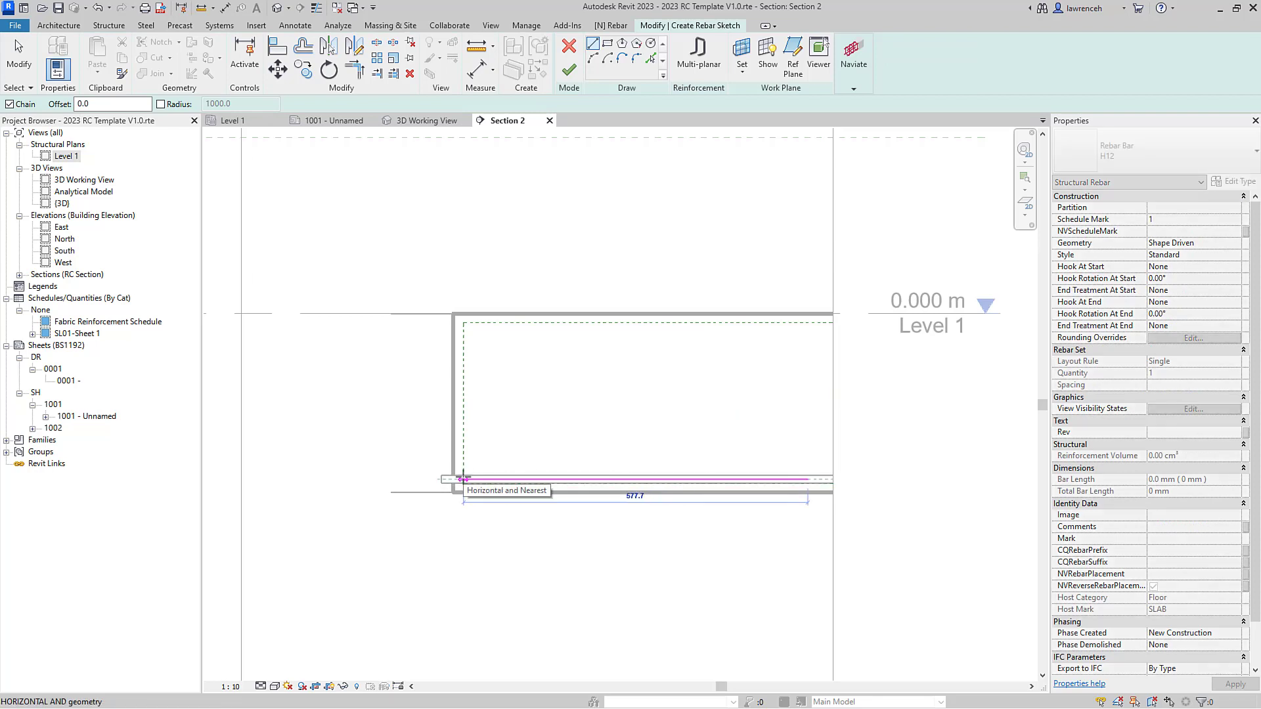
pyautogui.click(463, 479)
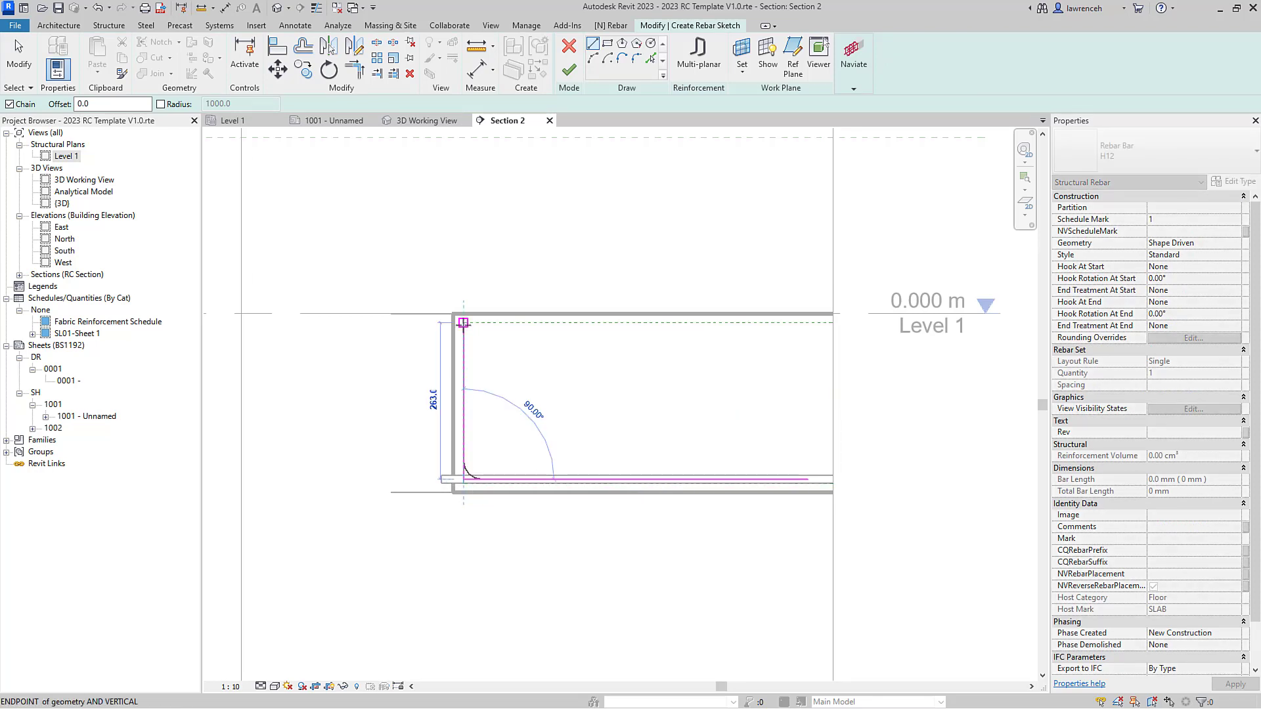
pyautogui.click(808, 322)
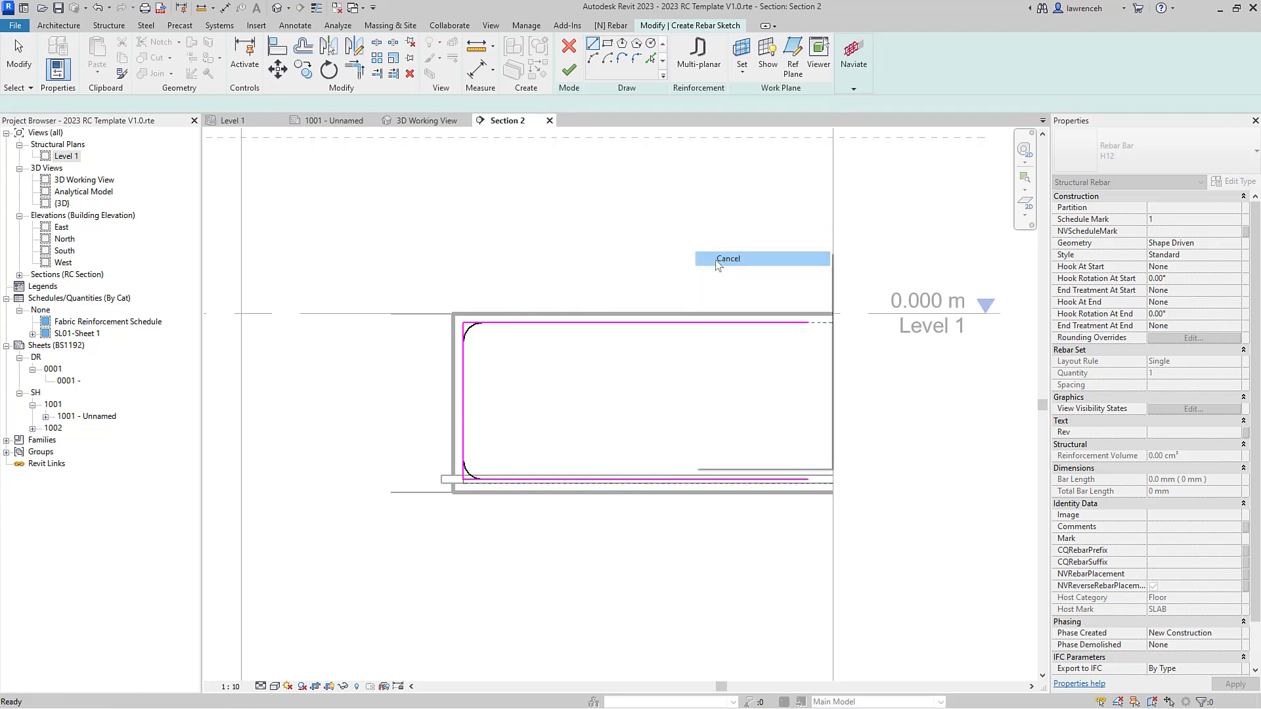
pyautogui.press('Escape')
pyautogui.press('Escape')
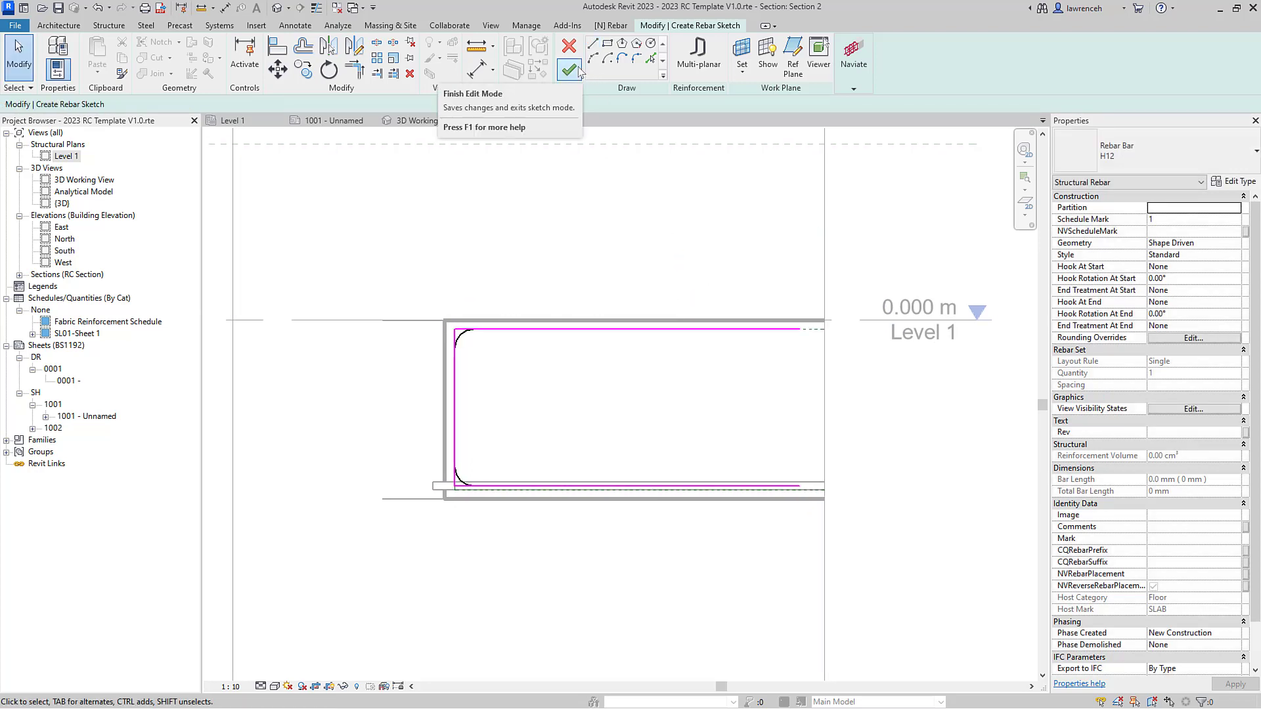
pyautogui.click(579, 68)
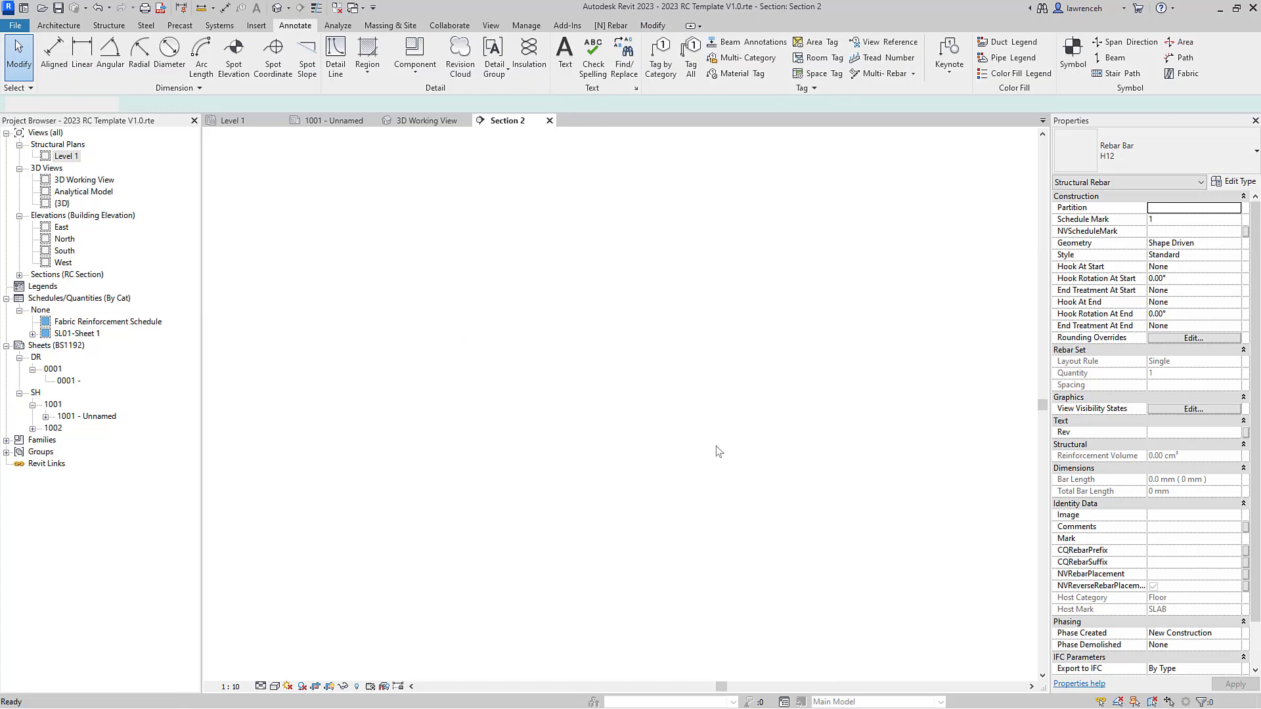
# Set the U-bar's A and C leg dimensions to 600 mm each.
pyautogui.click(785, 337)
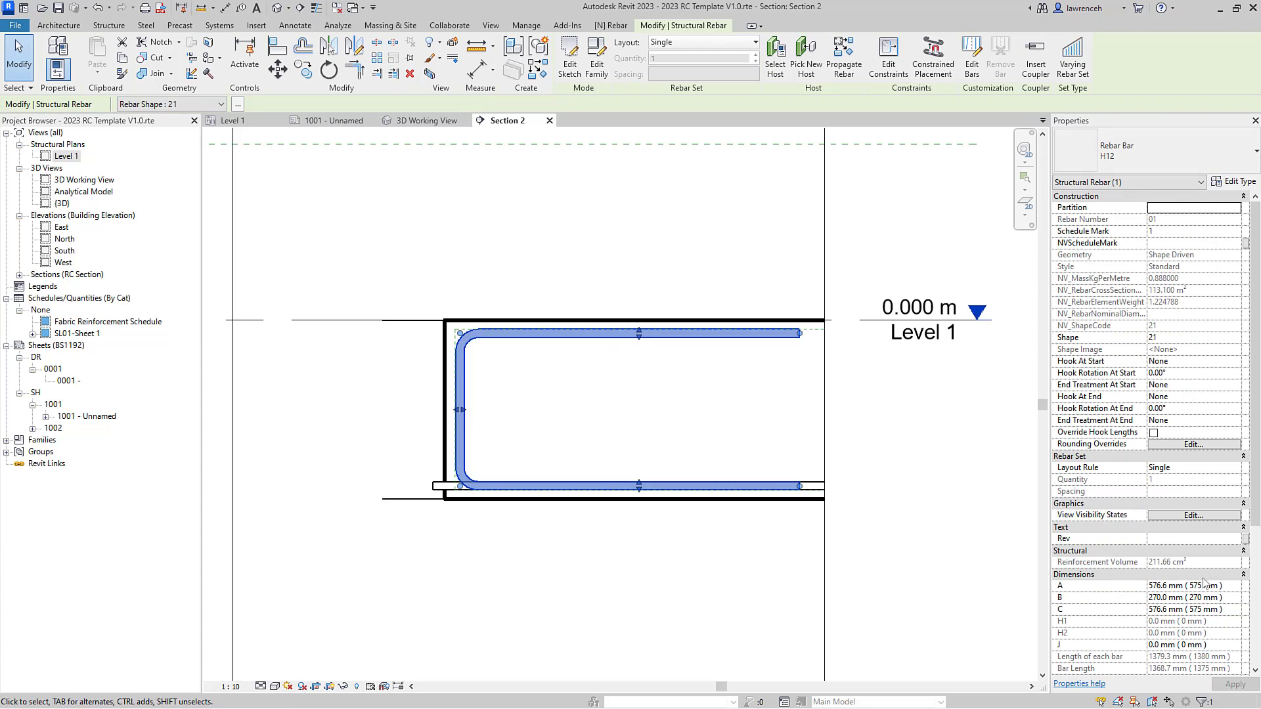
pyautogui.scroll(-1, 1204, 583)
pyautogui.click(1206, 562)
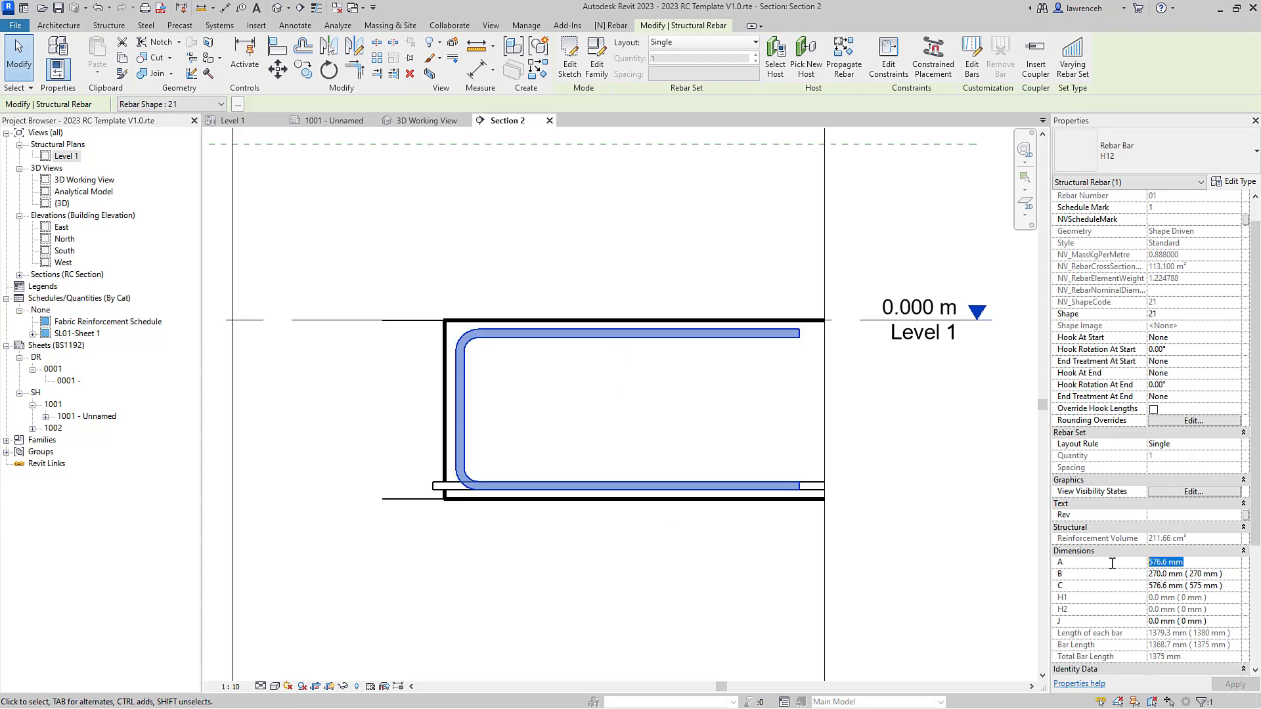
pyautogui.write('600')
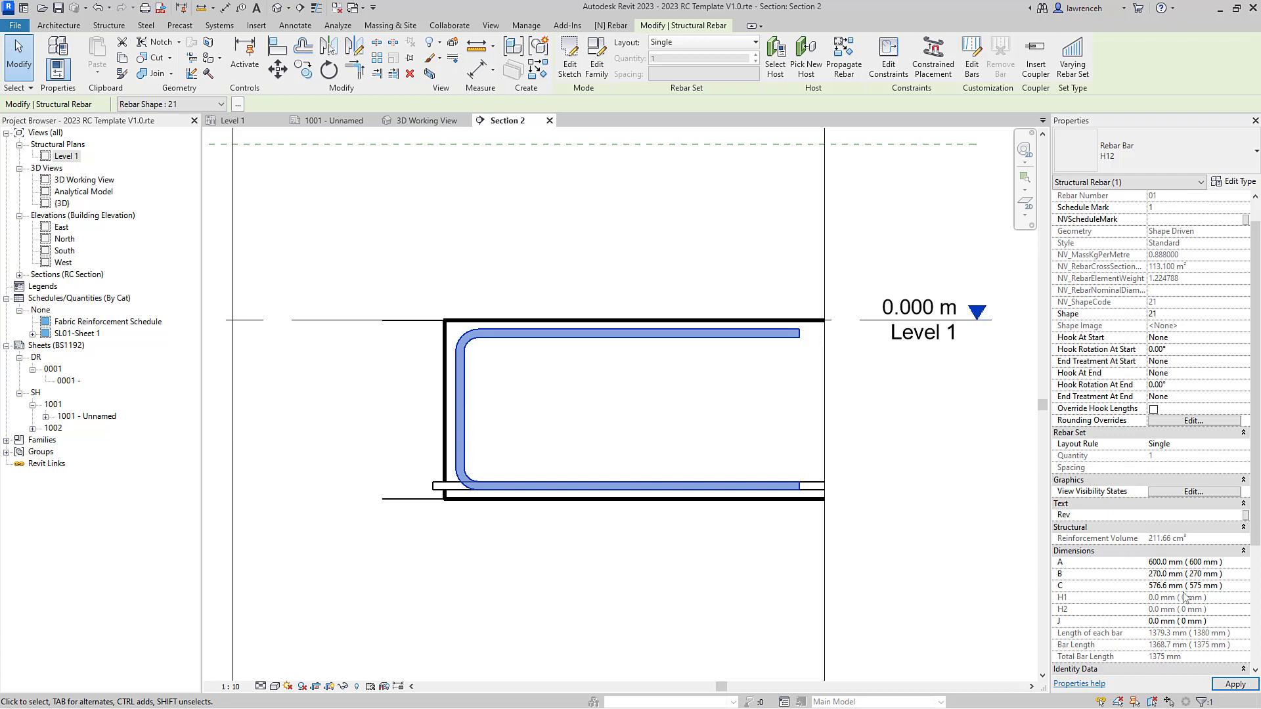
pyautogui.click(1207, 587)
pyautogui.write('600')
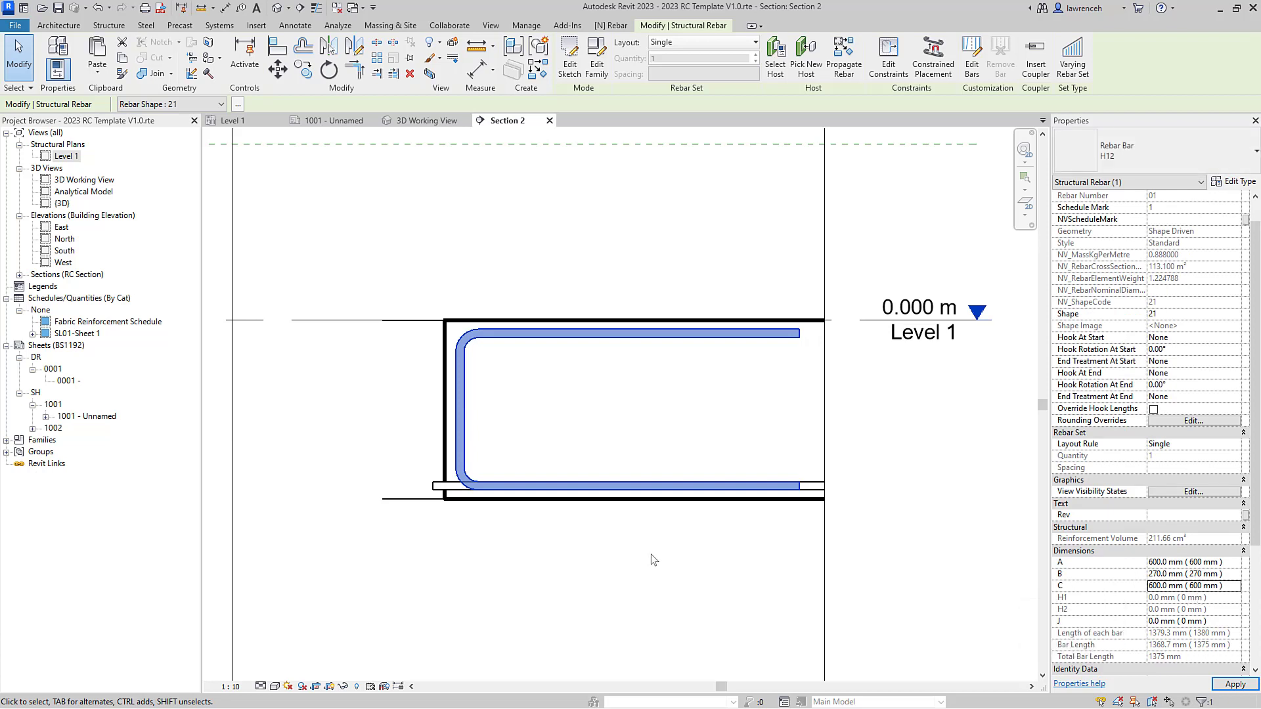
pyautogui.click(625, 574)
pyautogui.scroll(-1, 625, 295)
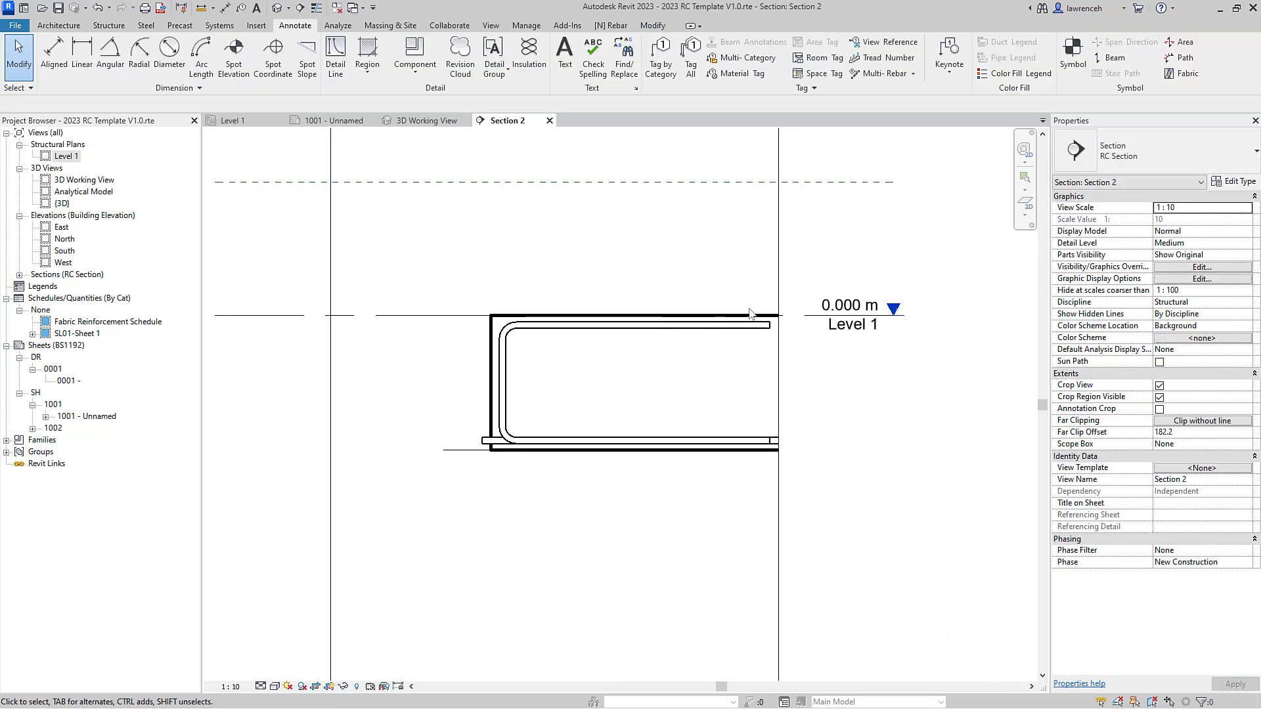
# In the Level 1 plan, set the U-bar to View Unobscured for Level 1.
pyautogui.doubleClick(894, 310)
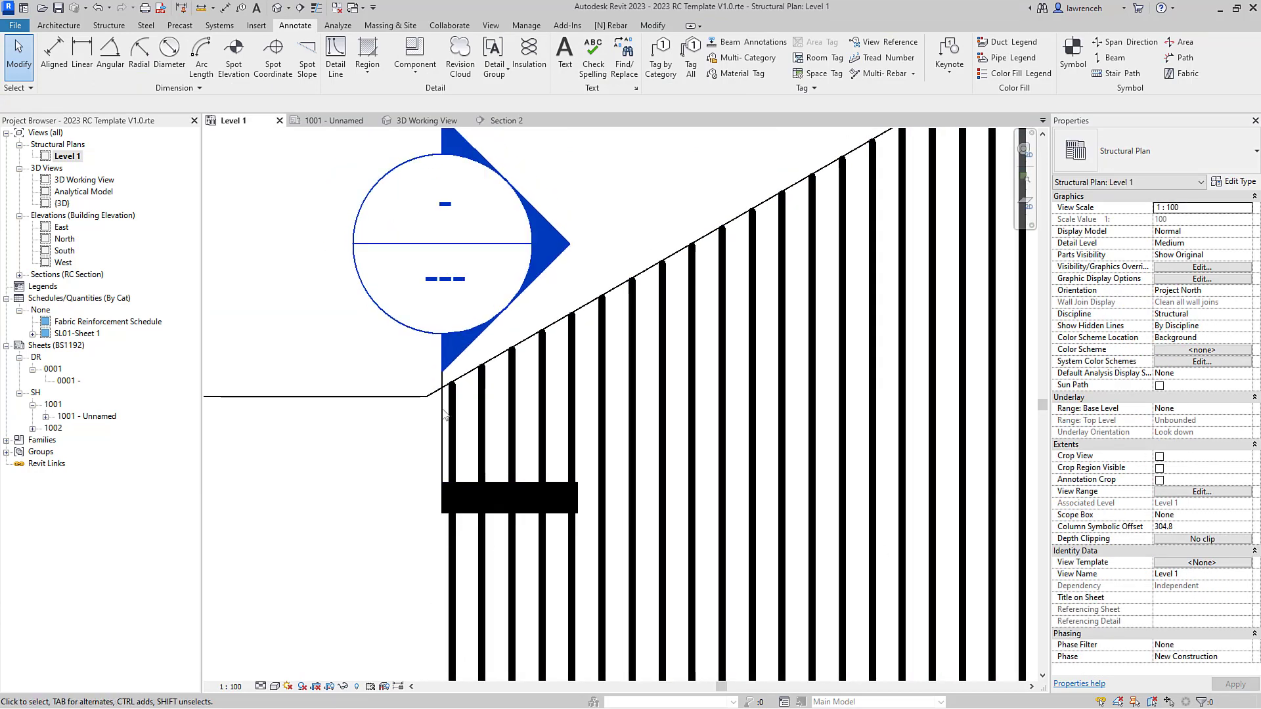
pyautogui.moveTo(412, 360); pyautogui.dragTo(559, 589)
pyautogui.moveTo(386, 526); pyautogui.dragTo(647, 535)
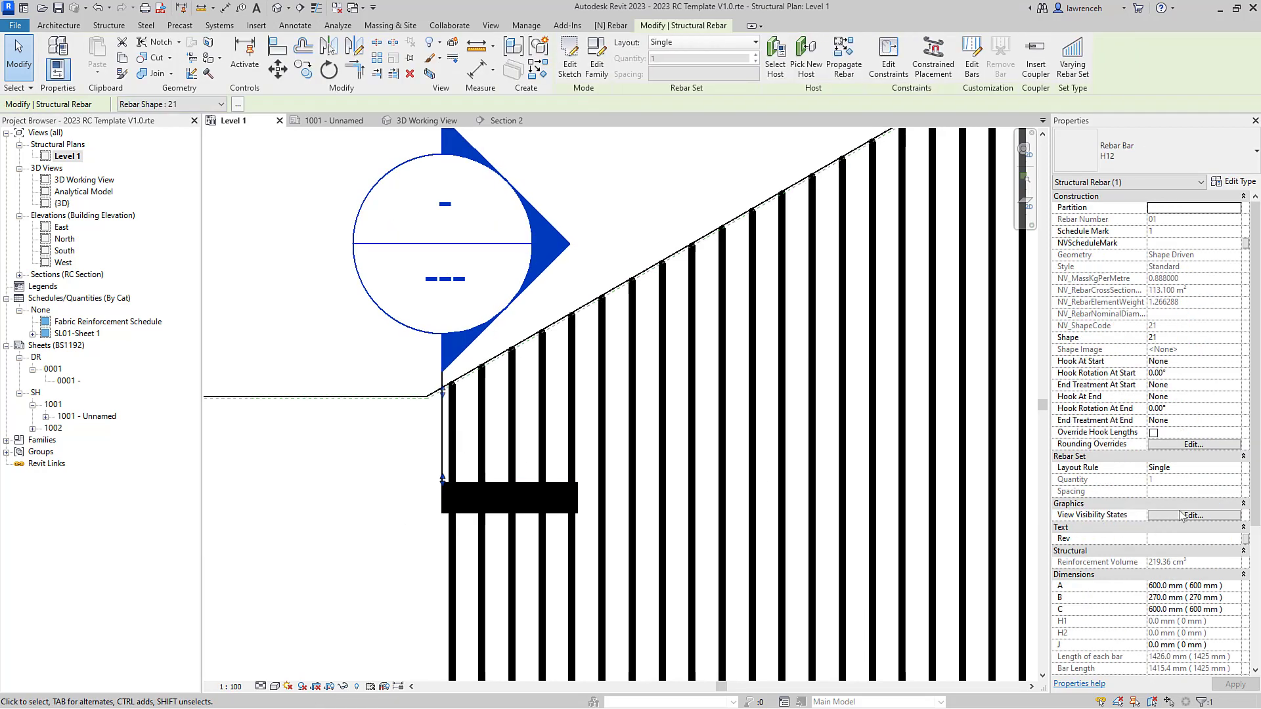
pyautogui.click(1180, 515)
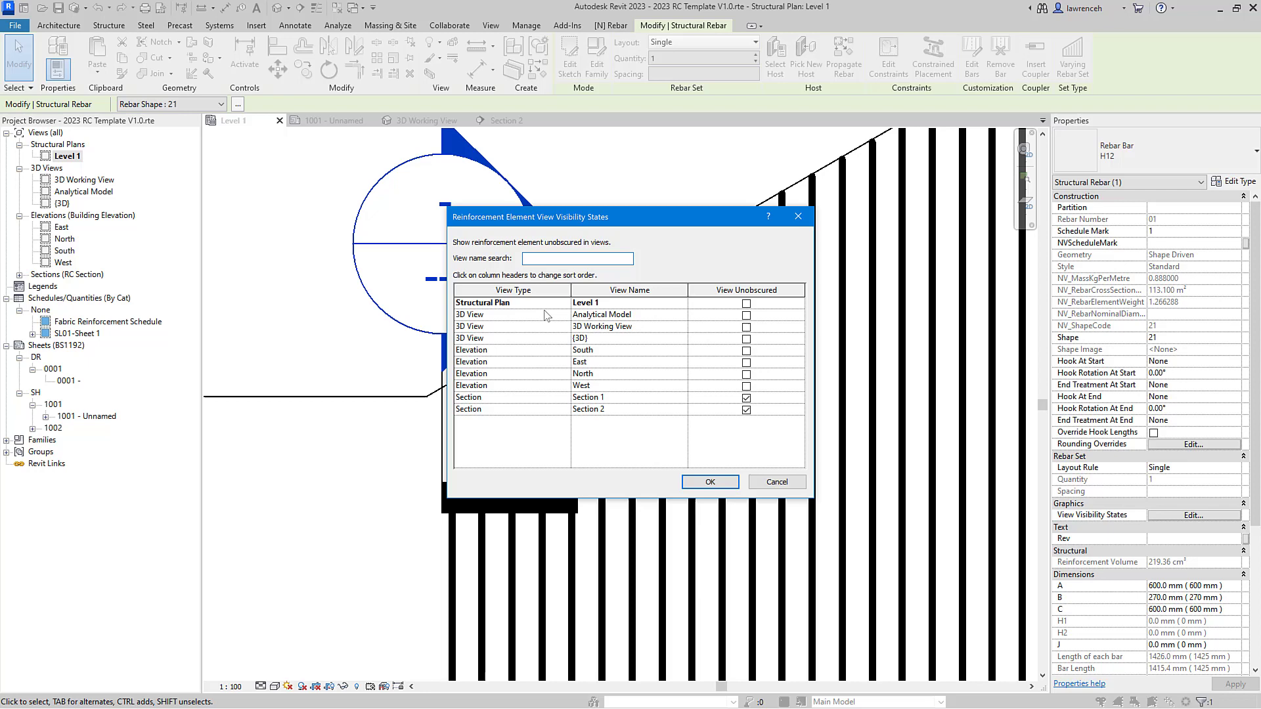
pyautogui.click(749, 304)
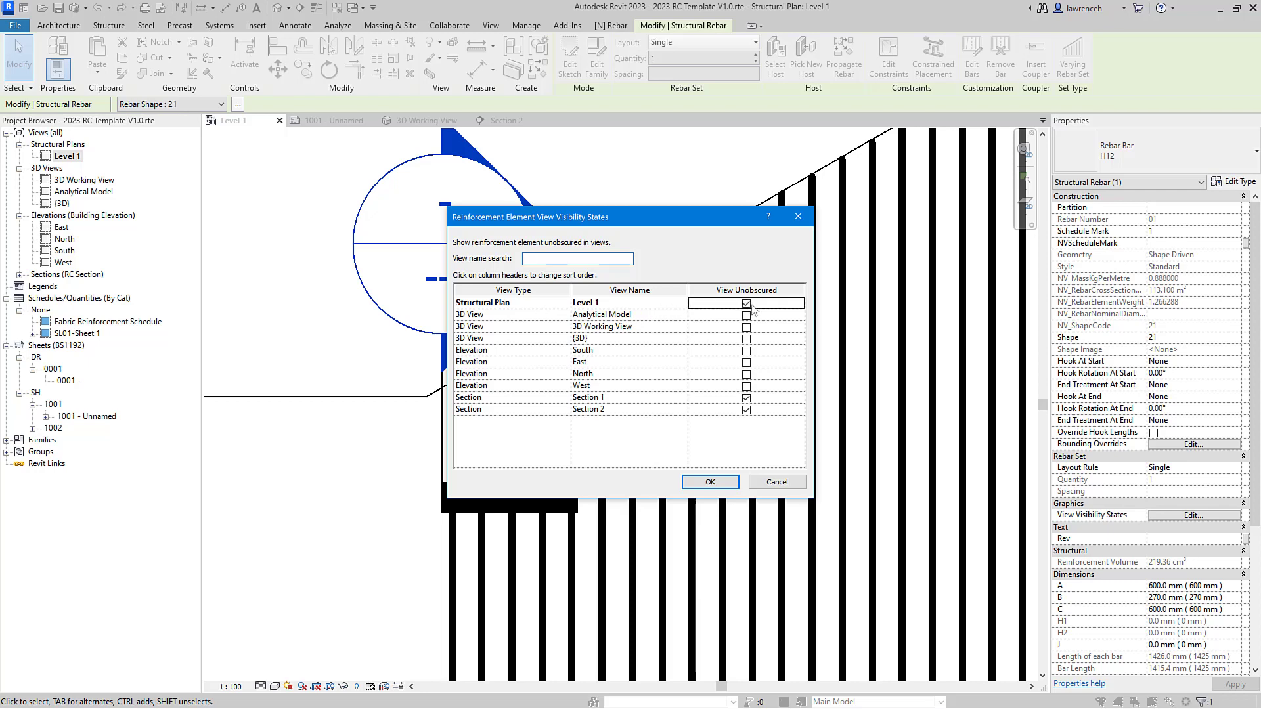
pyautogui.click(721, 487)
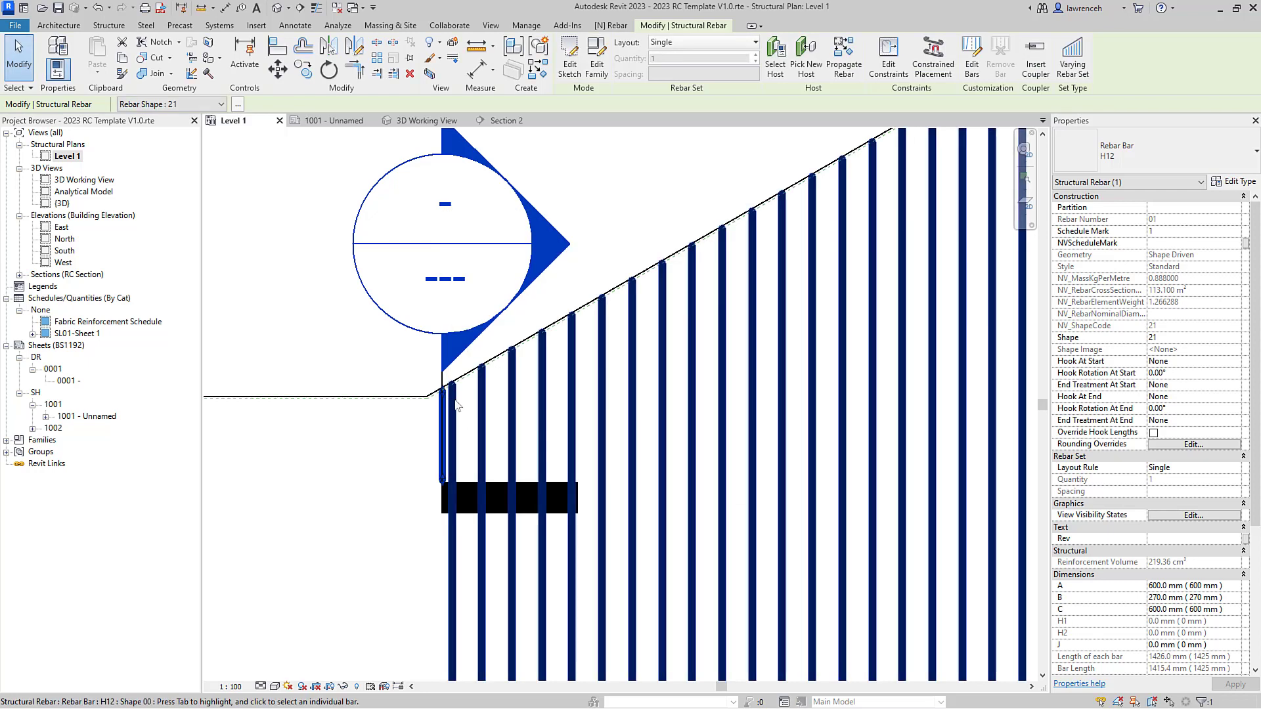
# Dismiss the save reminder and window-select the bar at the foot of the slope.
pyautogui.scroll(2, 447, 420)
pyautogui.click(430, 436)
pyautogui.scroll(3, 526, 357)
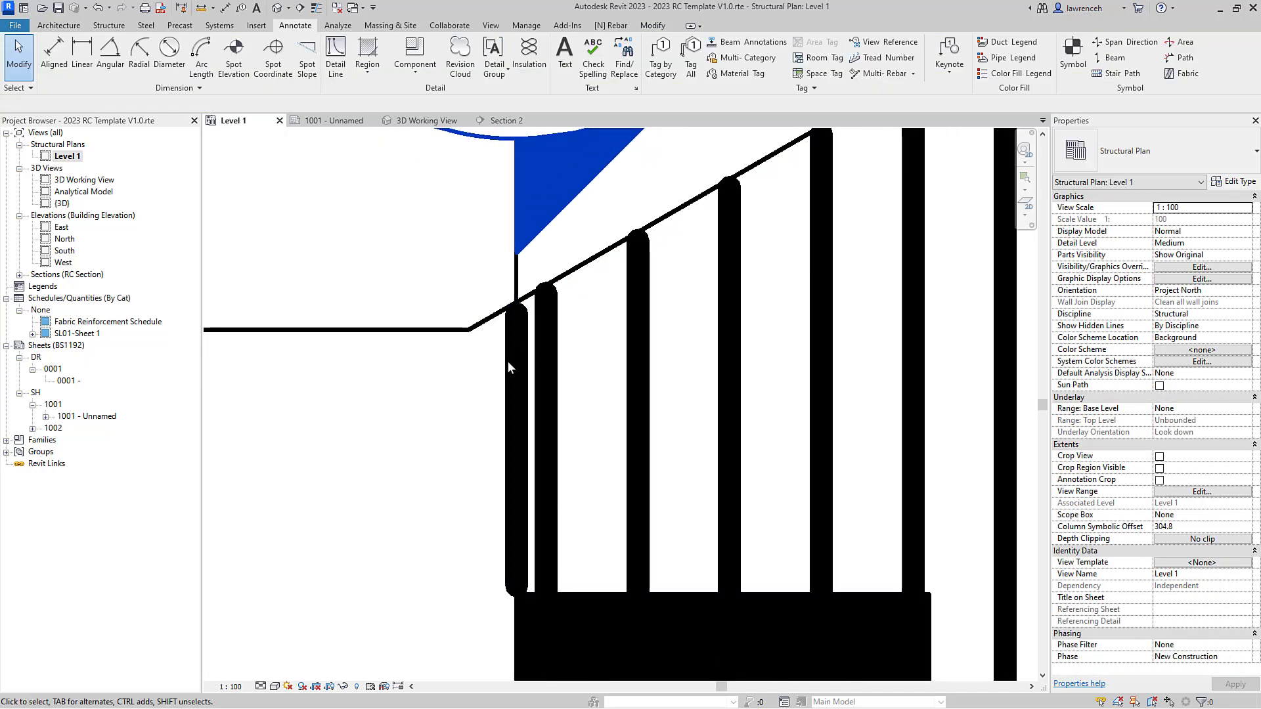
pyautogui.scroll(-2, 508, 363)
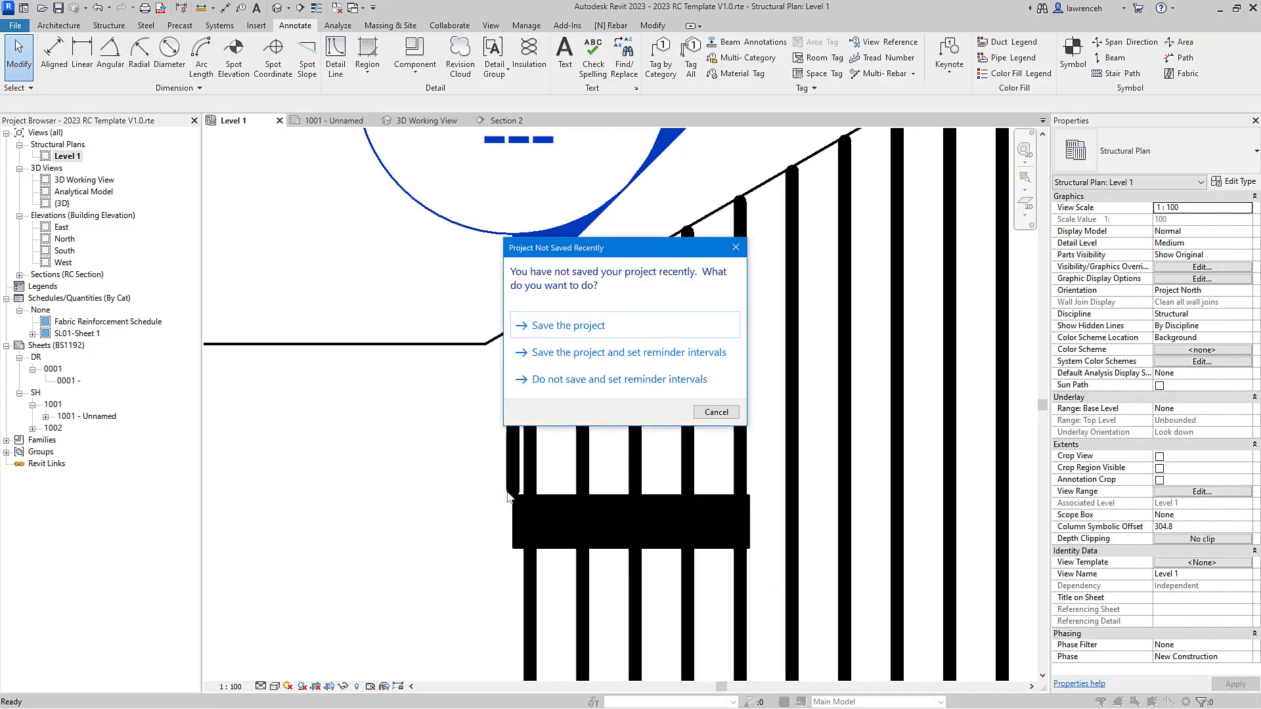
pyautogui.press('Escape')
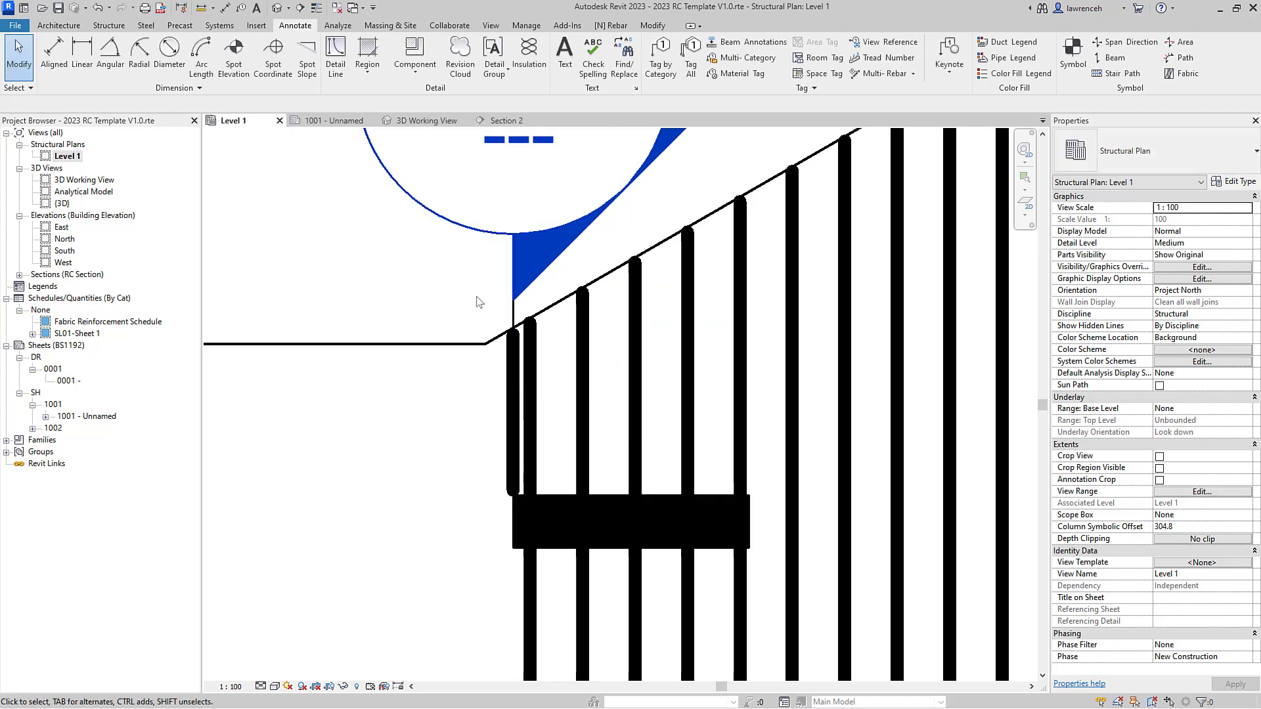
pyautogui.moveTo(477, 296); pyautogui.dragTo(548, 527)
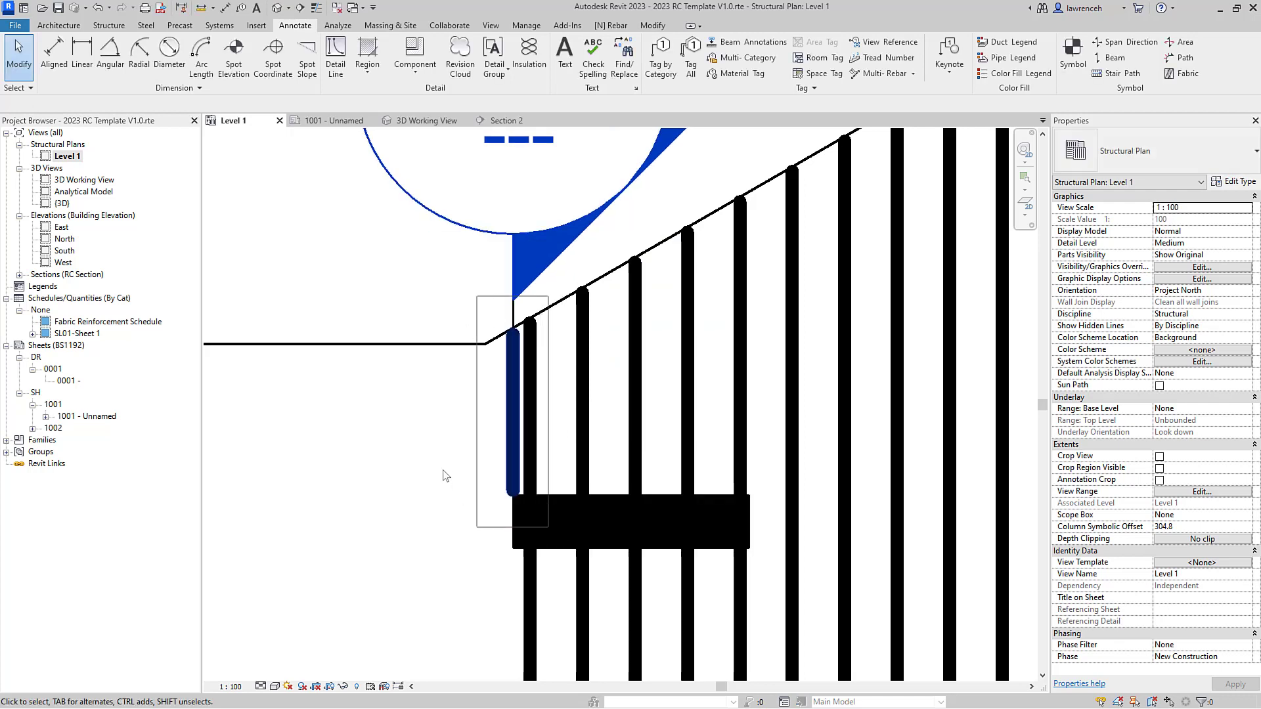
pyautogui.scroll(-3, 453, 475)
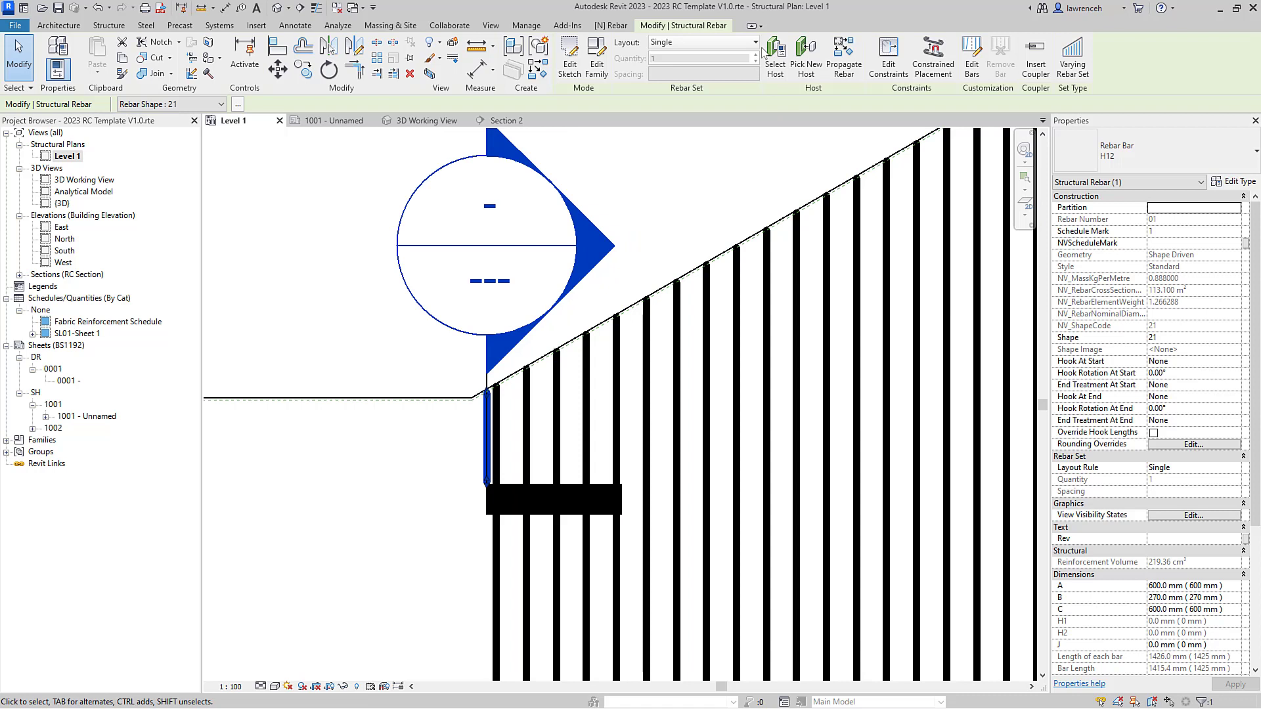
# Lay out the U-bar as Number with Spacing: 200 mm spacing, quantity raised from 21 to 22.
pyautogui.click(749, 43)
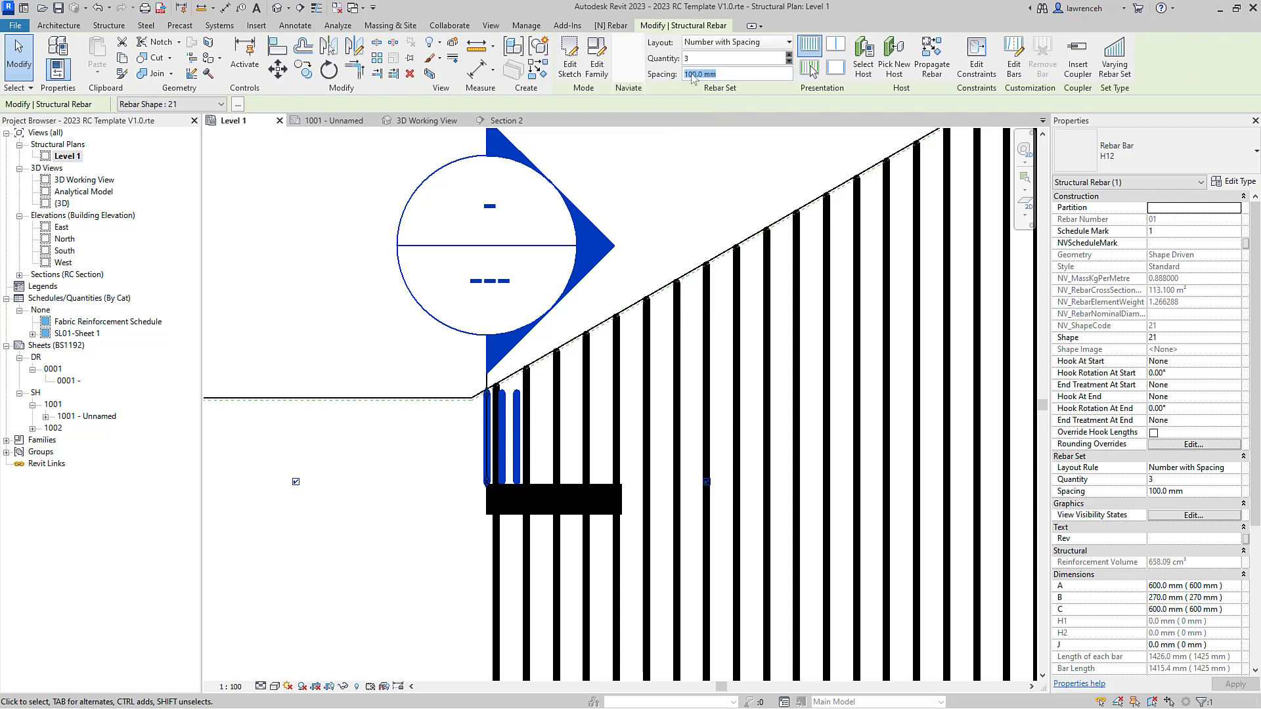
pyautogui.click(722, 58)
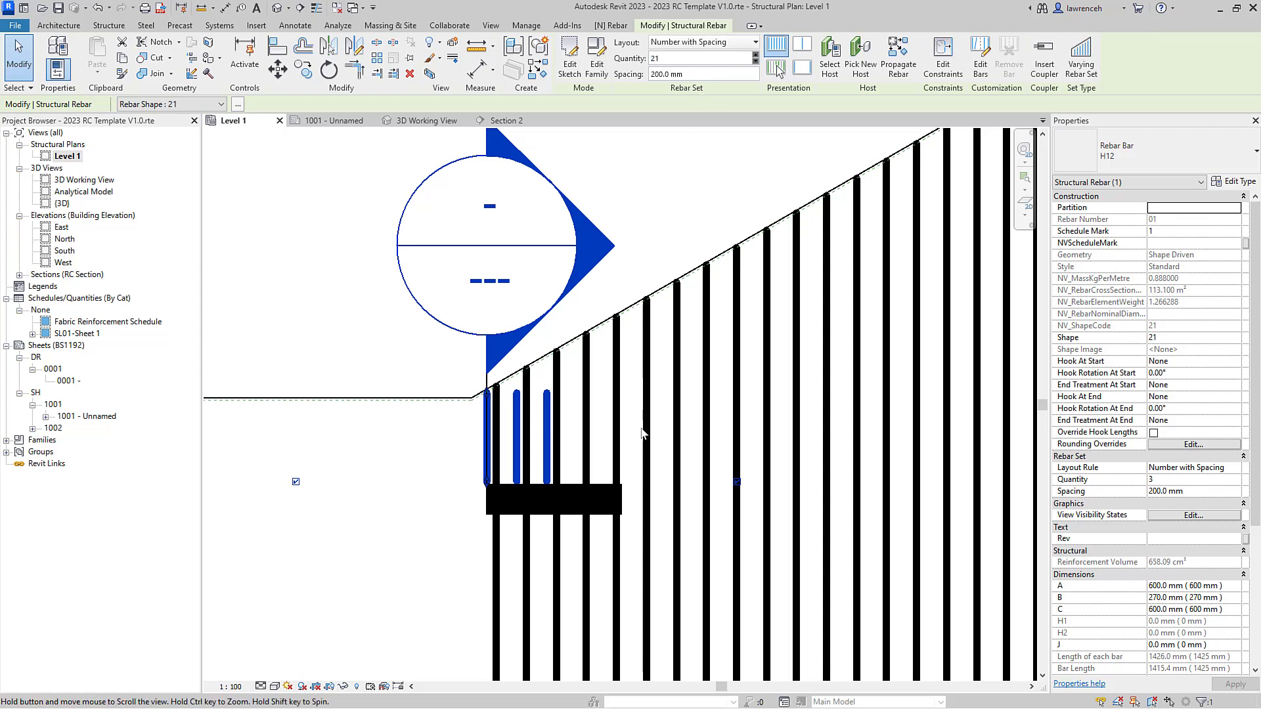
pyautogui.press('Return')
pyautogui.scroll(-3, 656, 437)
pyautogui.scroll(2, 791, 455)
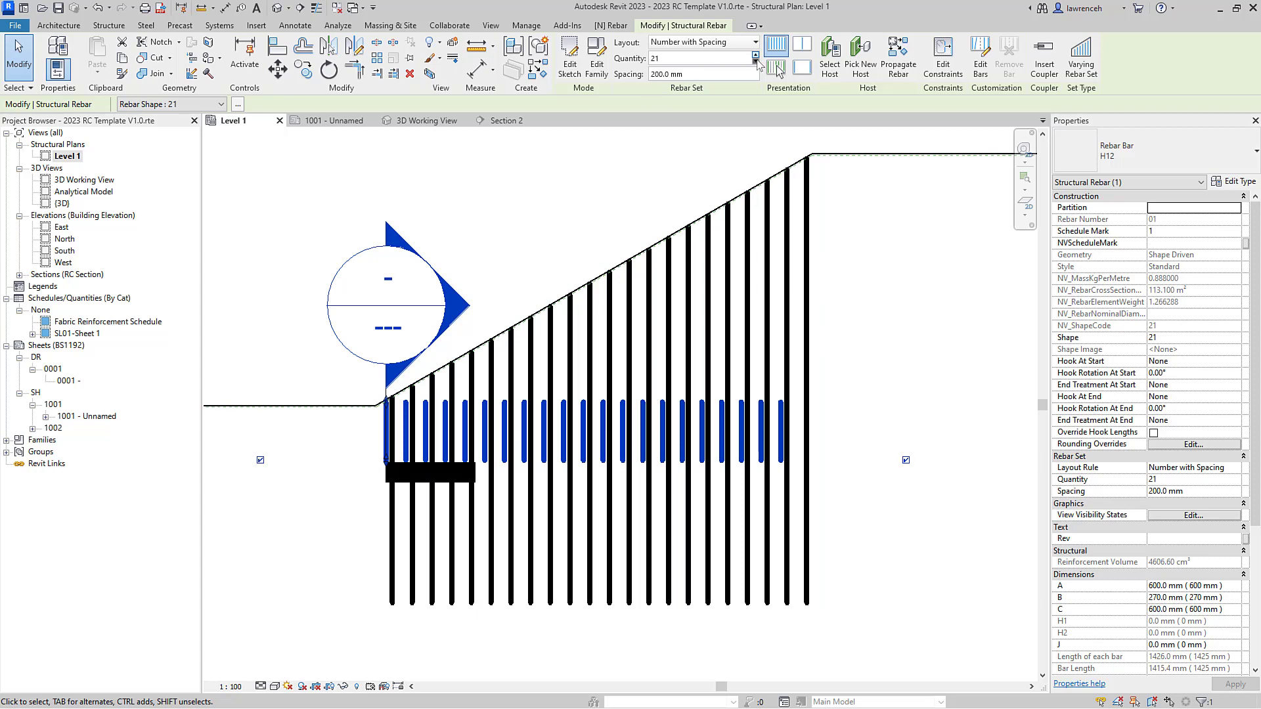
pyautogui.click(755, 55)
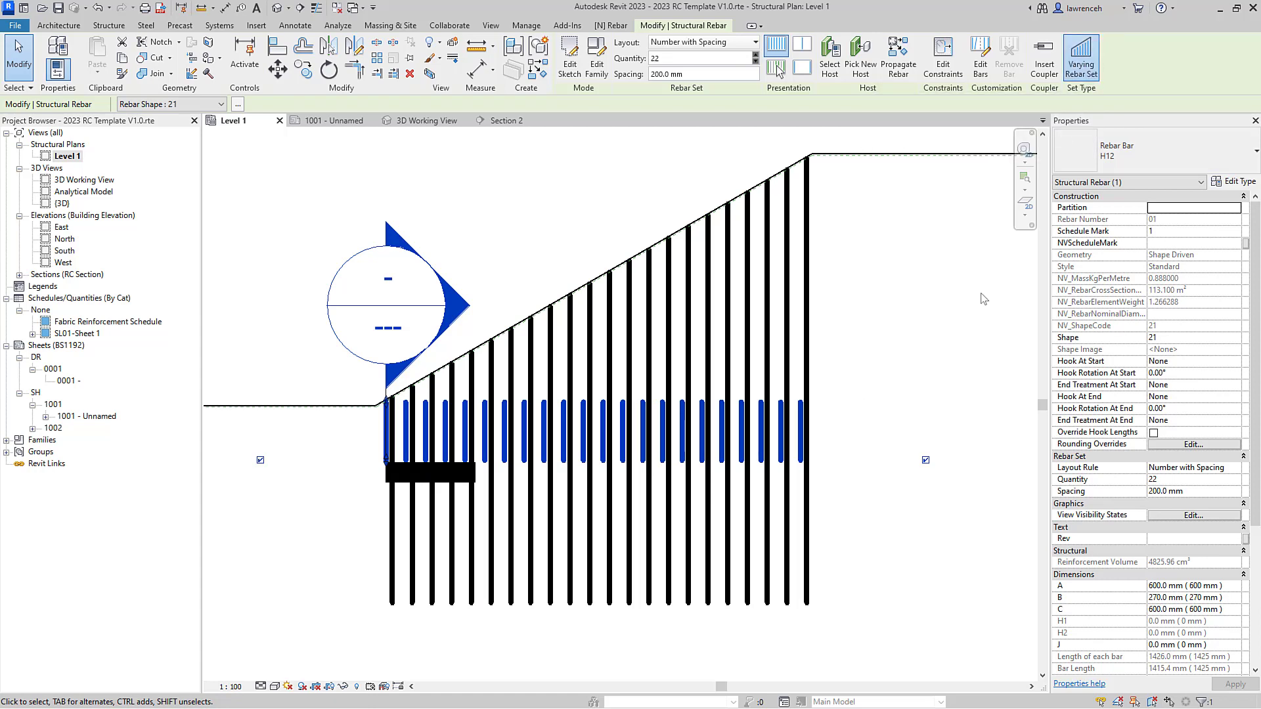
# Edit the U-bar set's constraints, picking the top Bar Segment 2 handle for the sloped face.
pyautogui.click(787, 415)
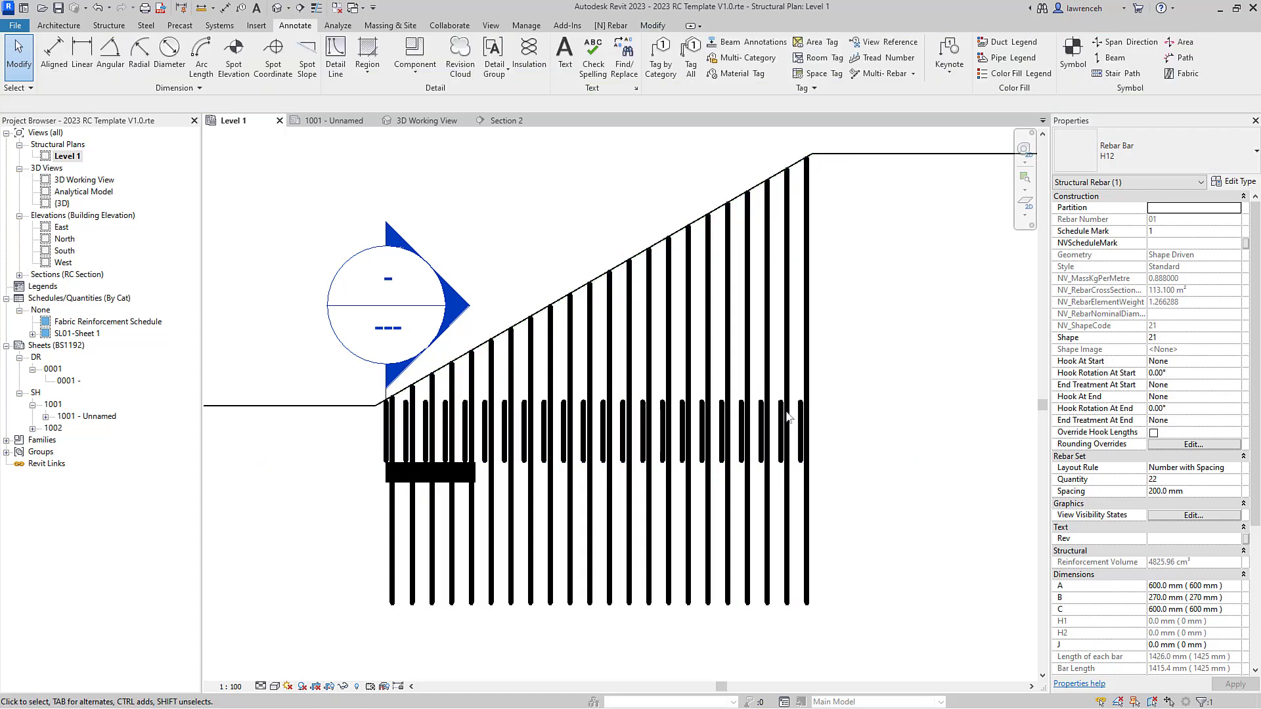
pyautogui.click(840, 415)
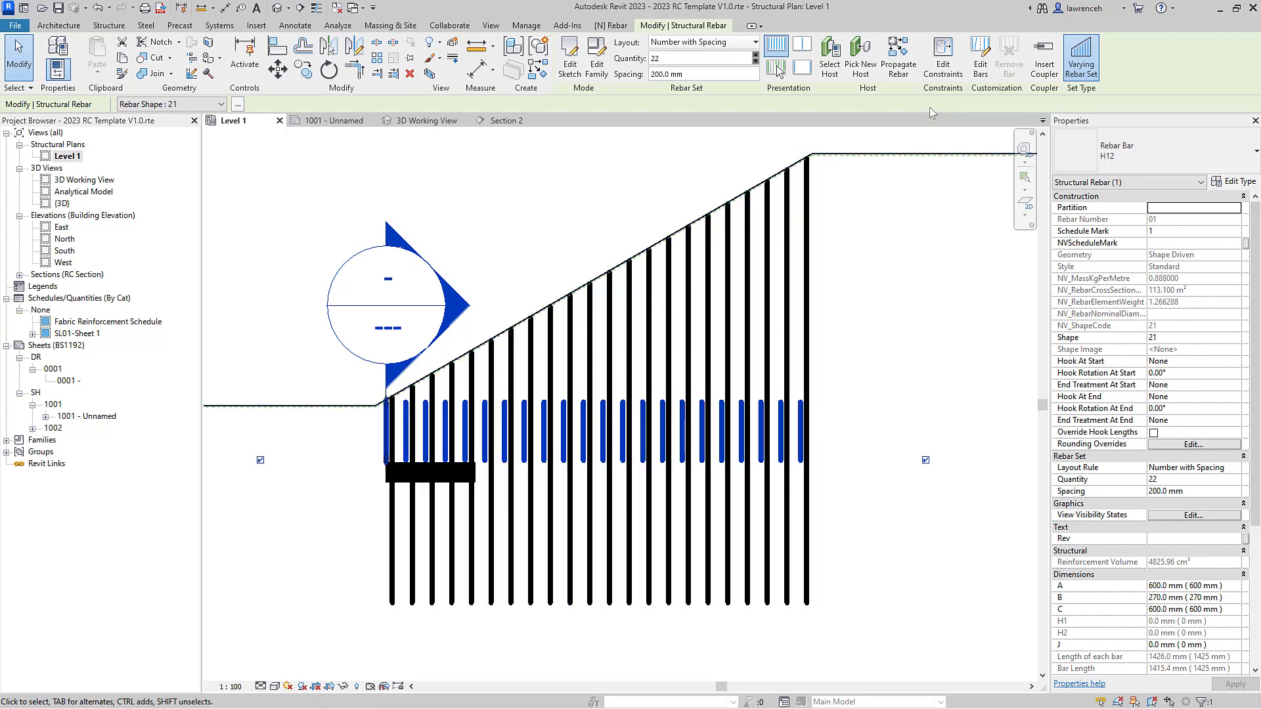
pyautogui.click(943, 64)
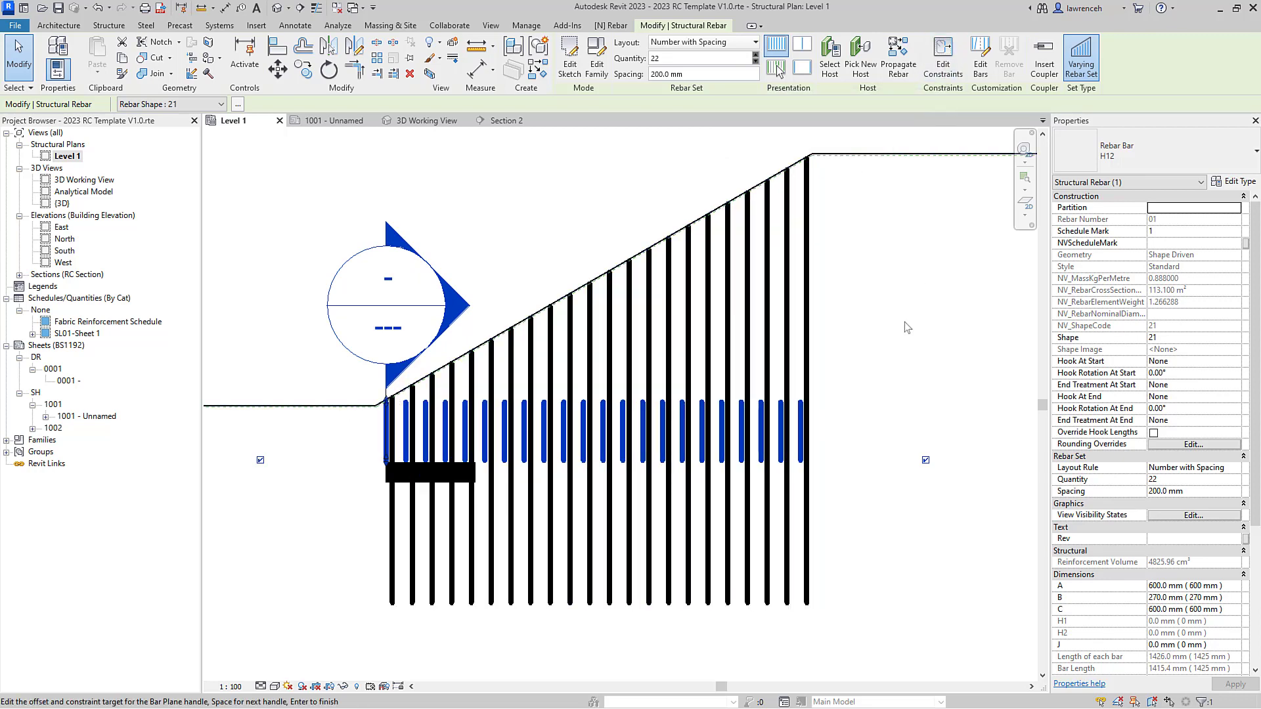
pyautogui.click(706, 403)
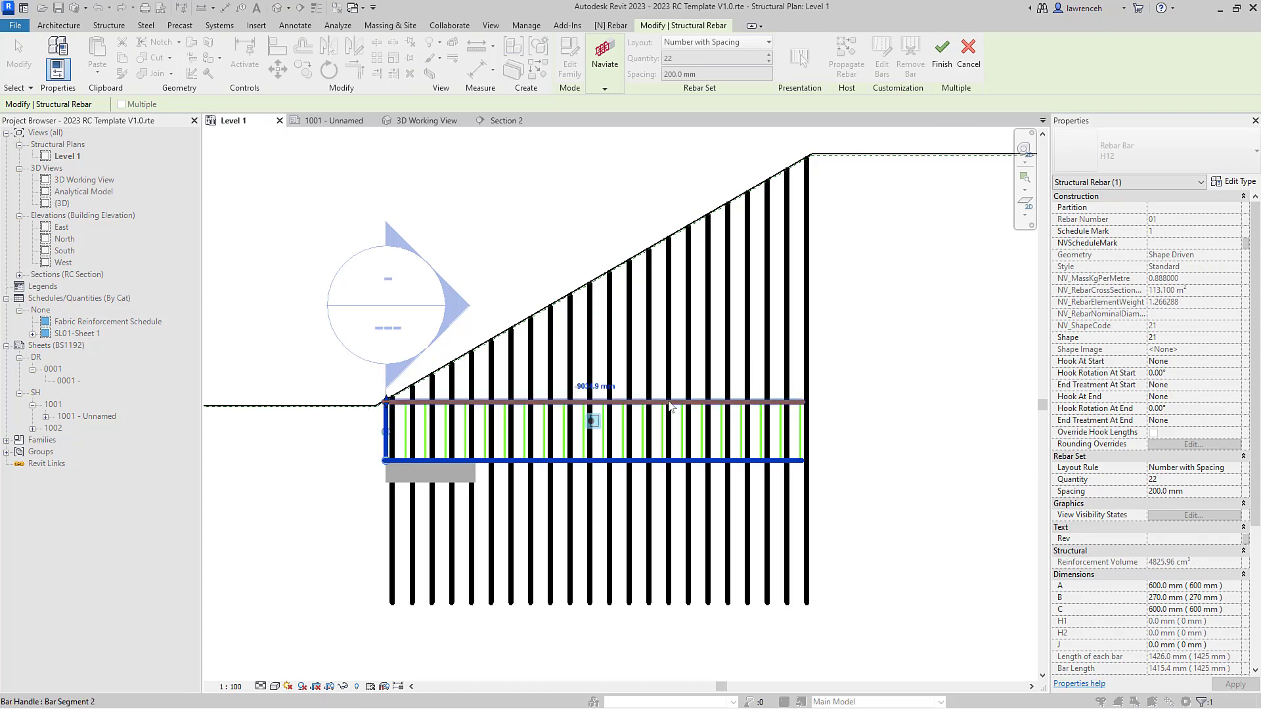
pyautogui.scroll(3, 634, 266)
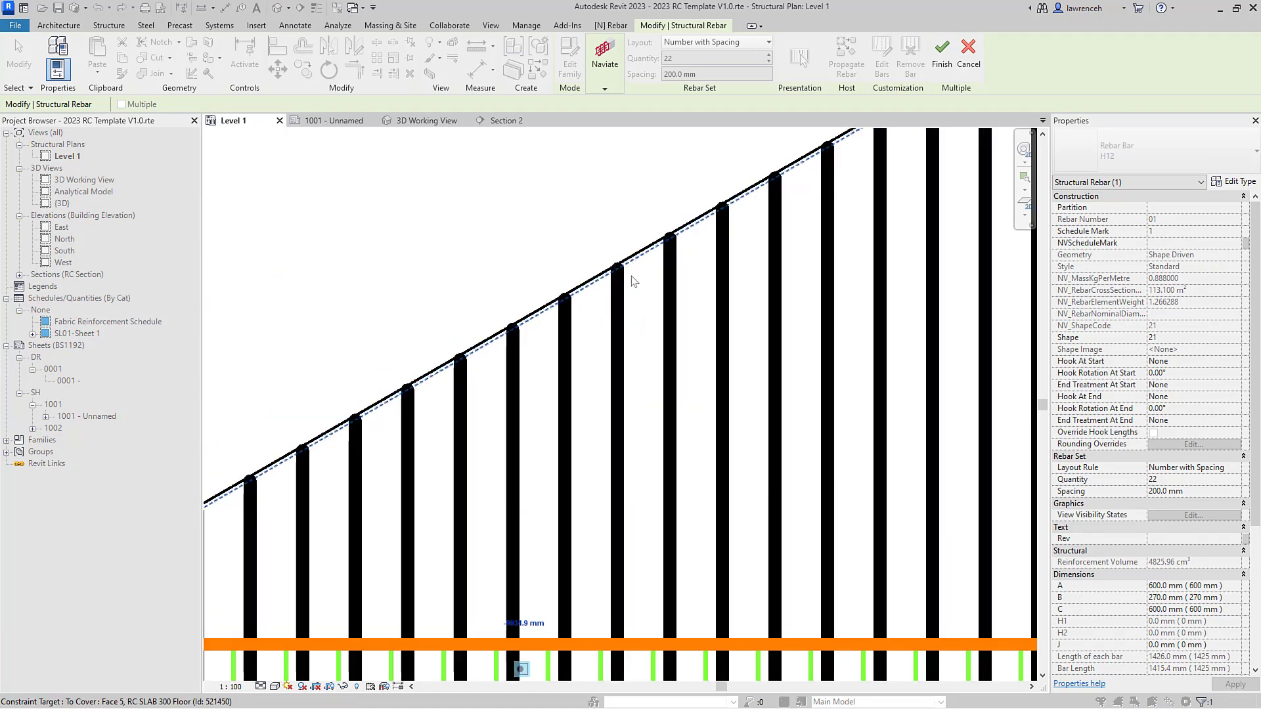
pyautogui.scroll(1, 635, 269)
pyautogui.scroll(-5, 654, 383)
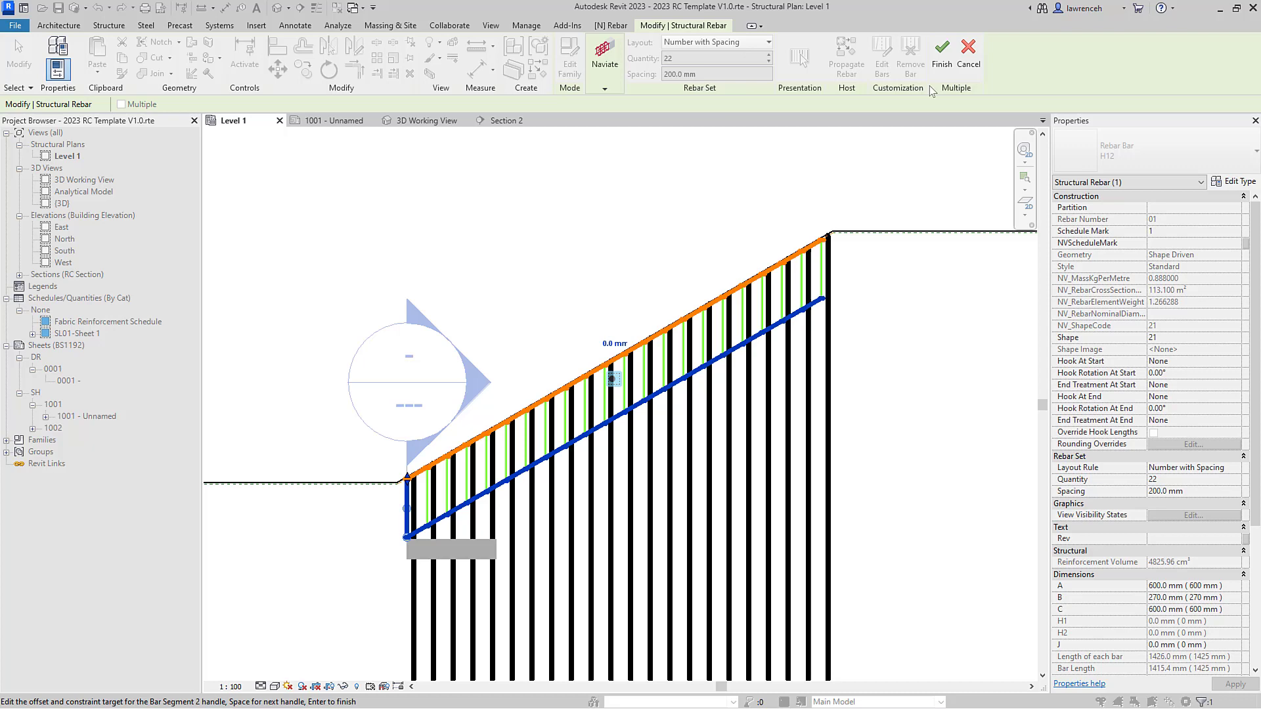
# Finish the sloped bar constraints and set the 22-bar H12 U-bar set's Partition to SLAB.
pyautogui.click(941, 53)
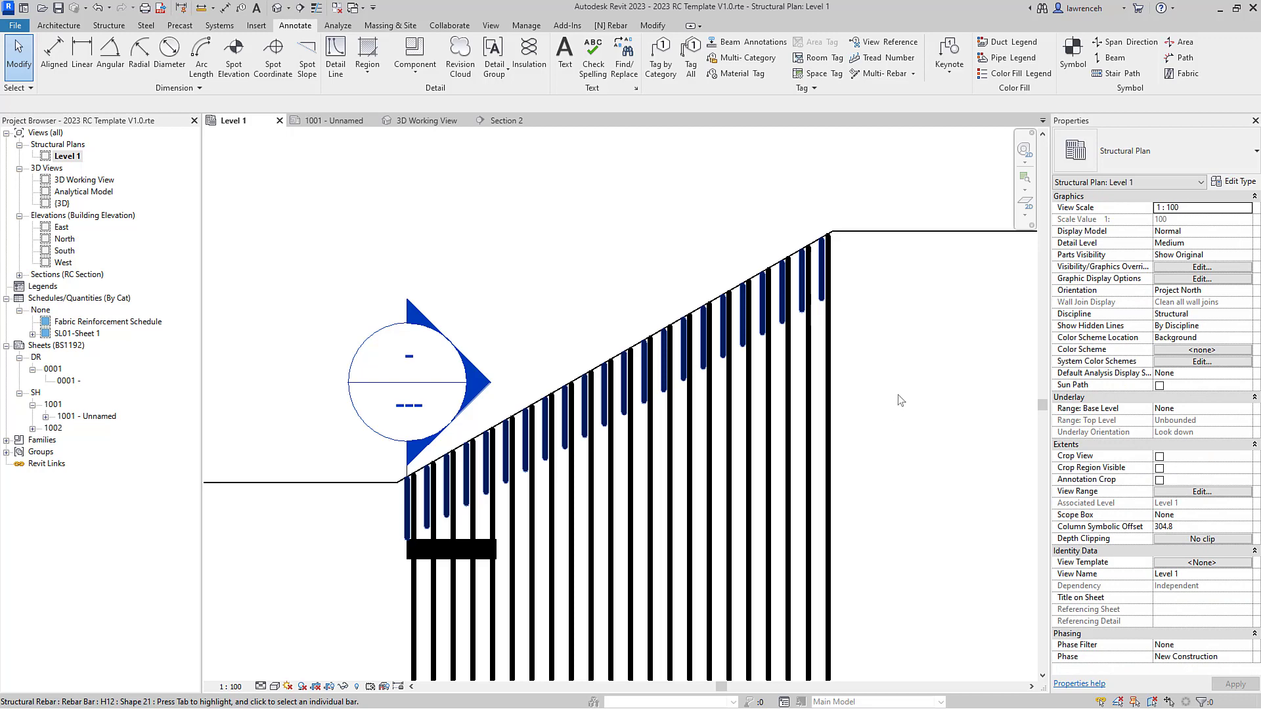
pyautogui.click(897, 396)
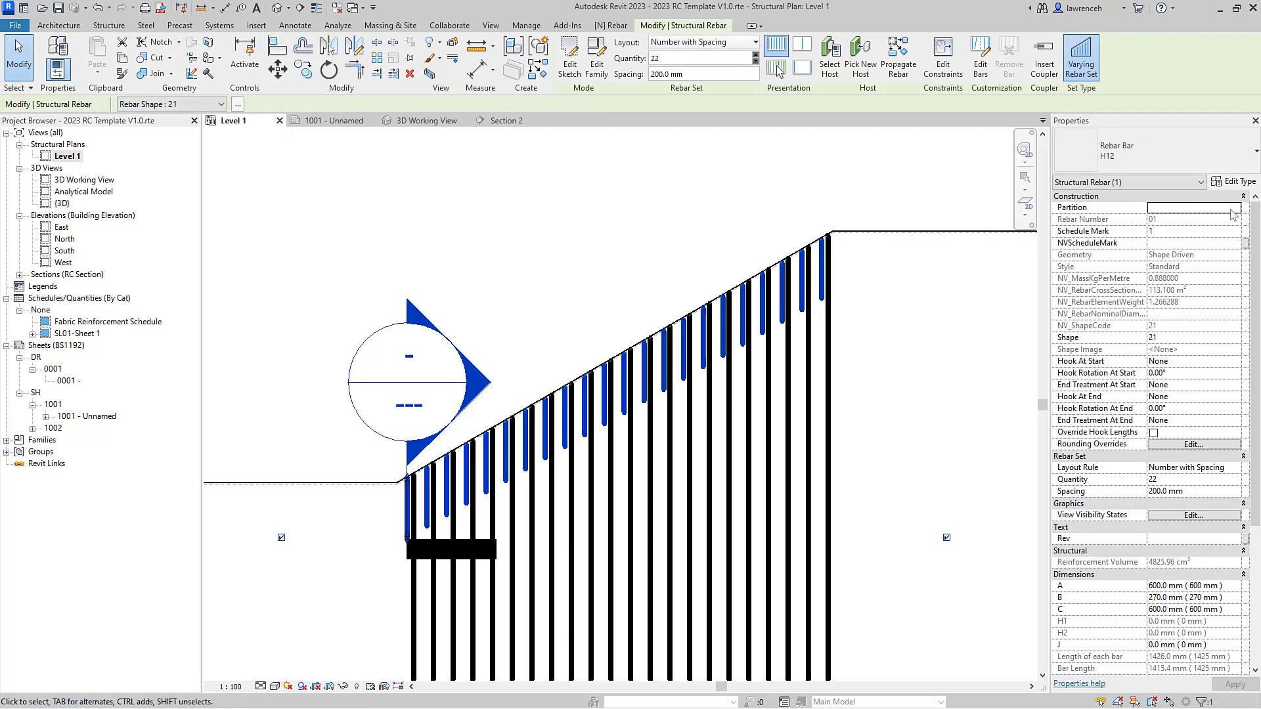
pyautogui.click(1230, 209)
pyautogui.click(1235, 207)
pyautogui.click(1175, 220)
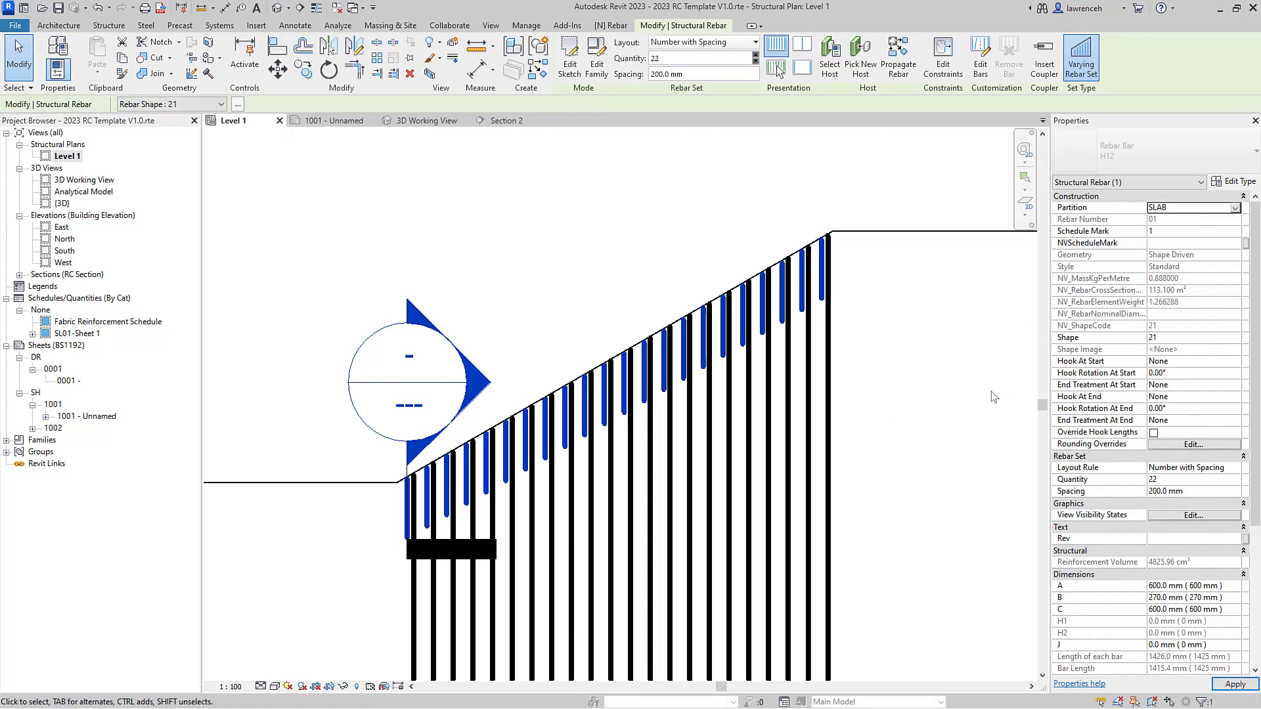
pyautogui.click(246, 281)
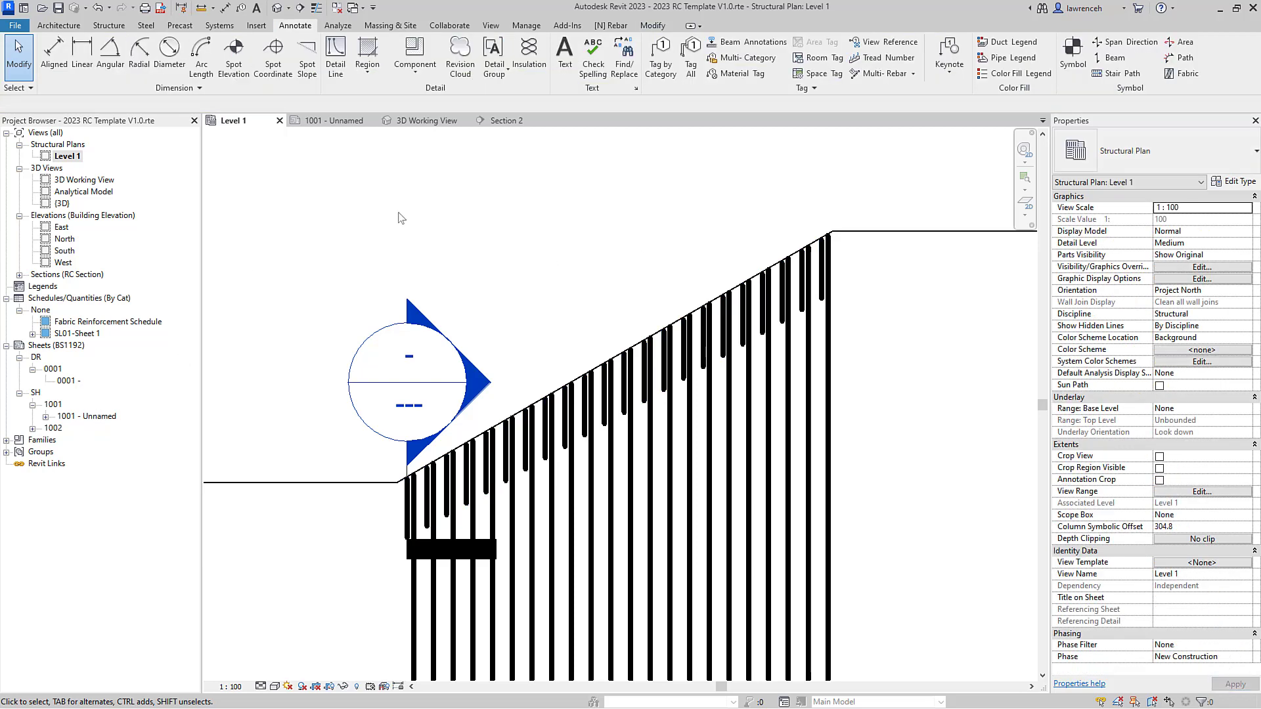
# On sheet 1001, inspect schedule row 02: 22 H12 shape 21 bars, 600/270/600 mm, 92 kg total.
pyautogui.hotkey('ctrl', 'Tab')
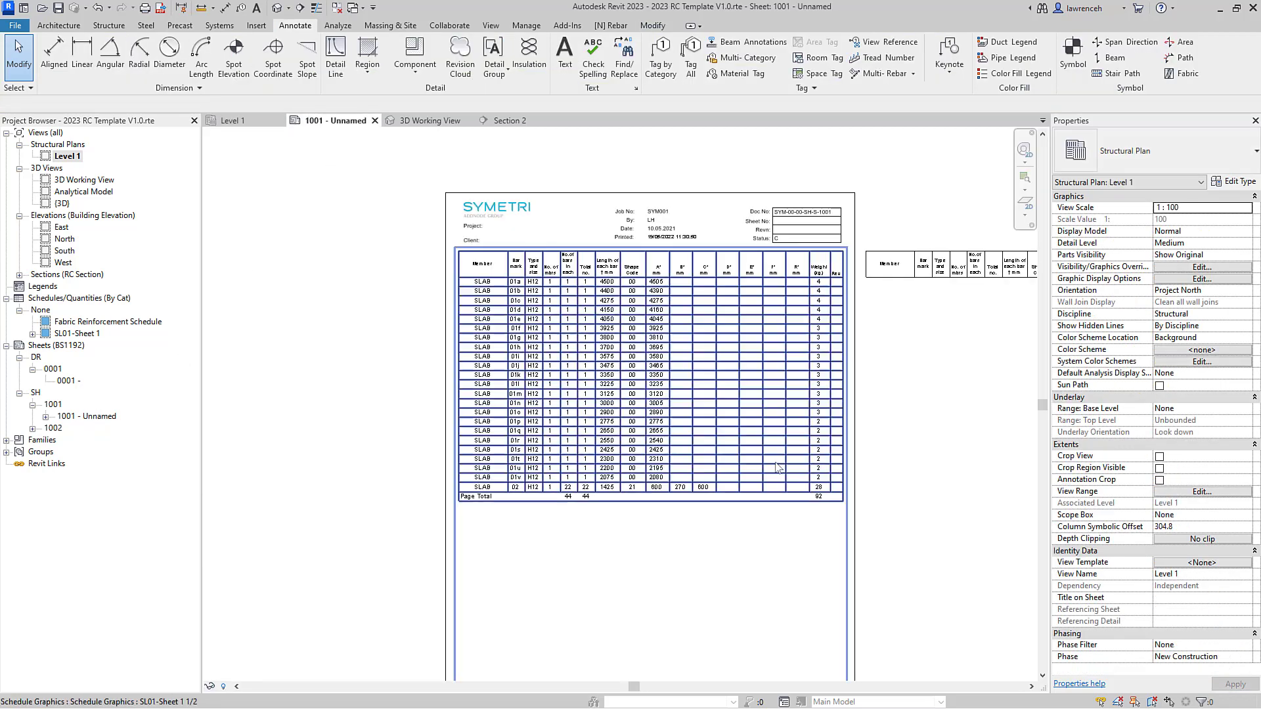
pyautogui.scroll(4, 568, 521)
pyautogui.scroll(4, 565, 519)
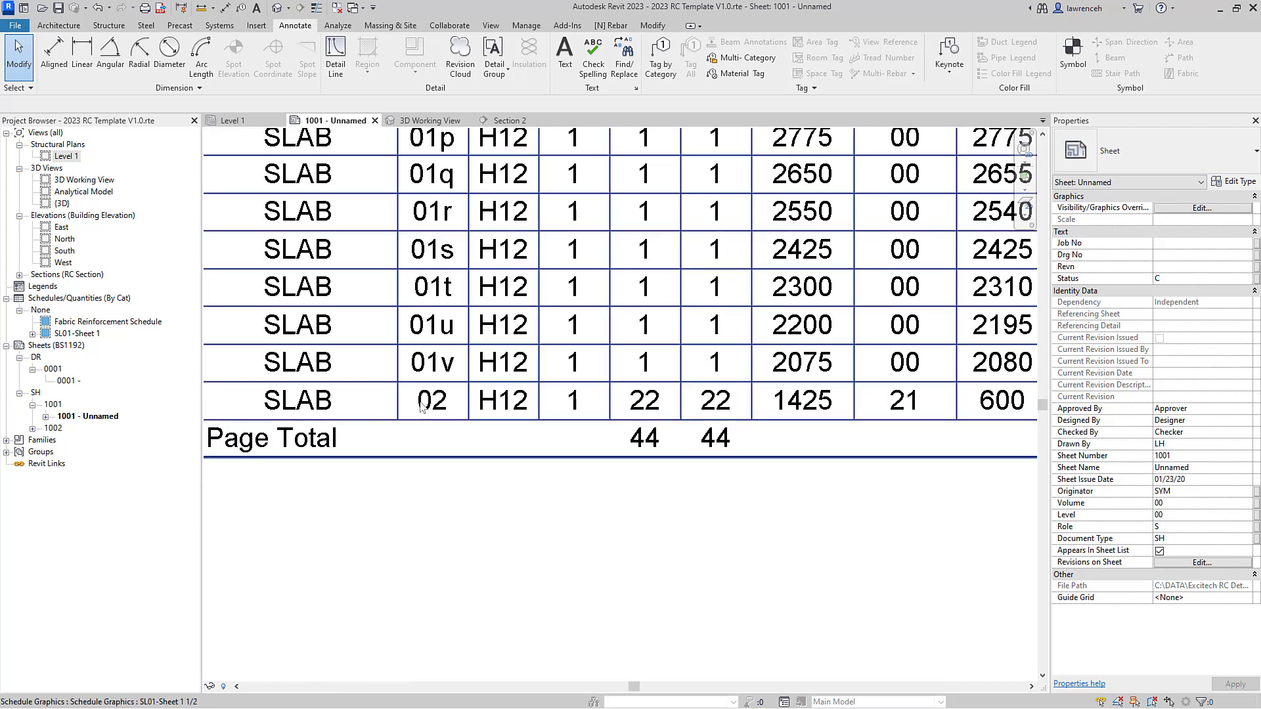
pyautogui.scroll(-2, 409, 411)
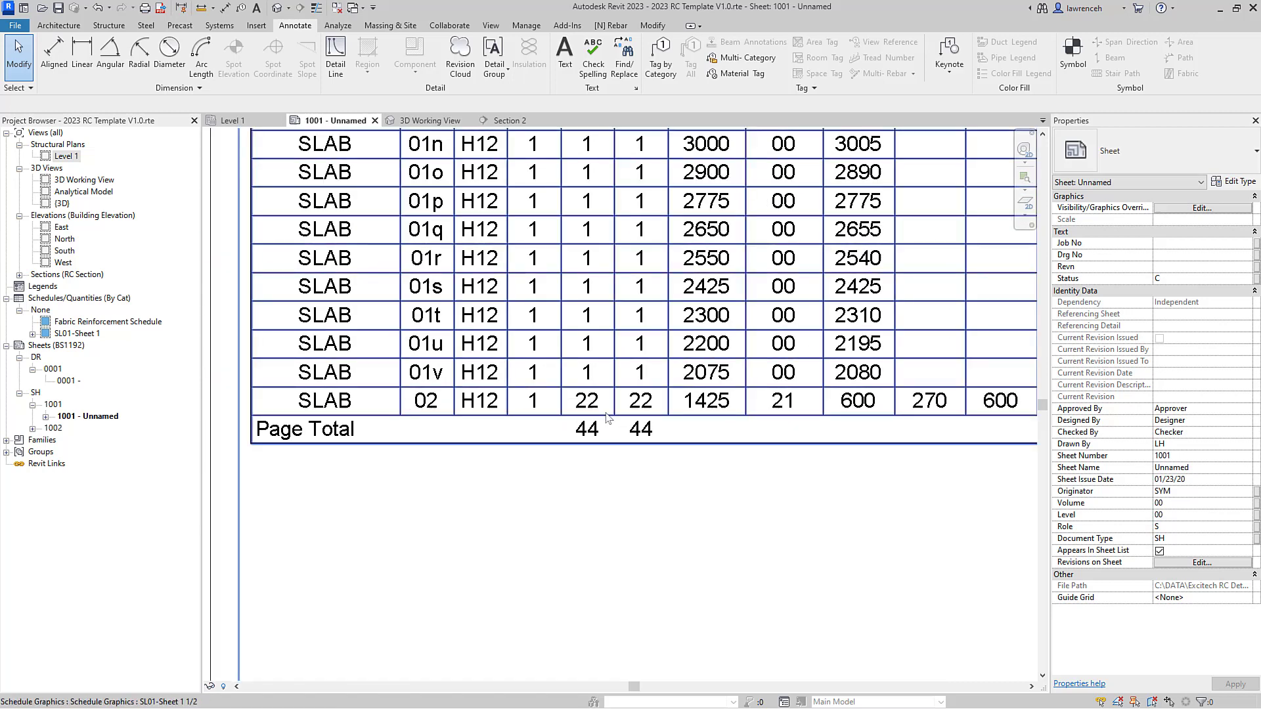
pyautogui.moveTo(664, 483); pyautogui.dragTo(604, 486, button='middle')
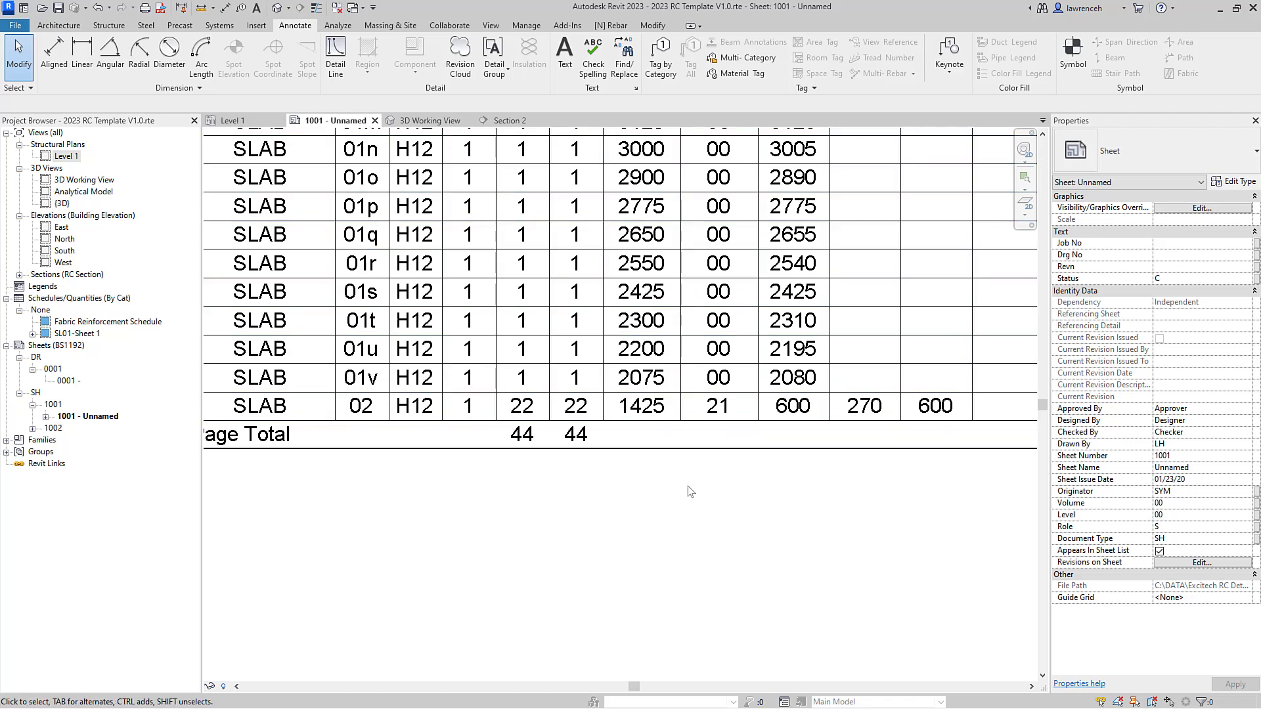
pyautogui.scroll(-2, 688, 485)
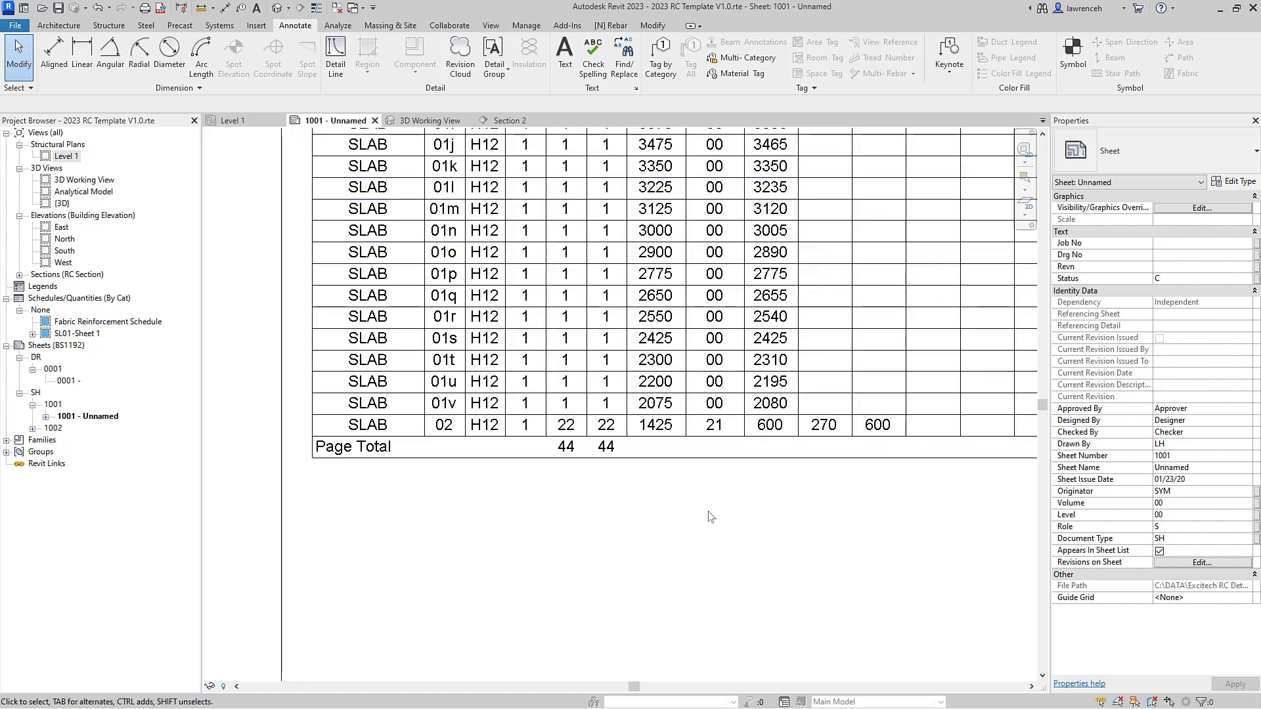
pyautogui.scroll(-1, 709, 515)
pyautogui.scroll(-4, 782, 537)
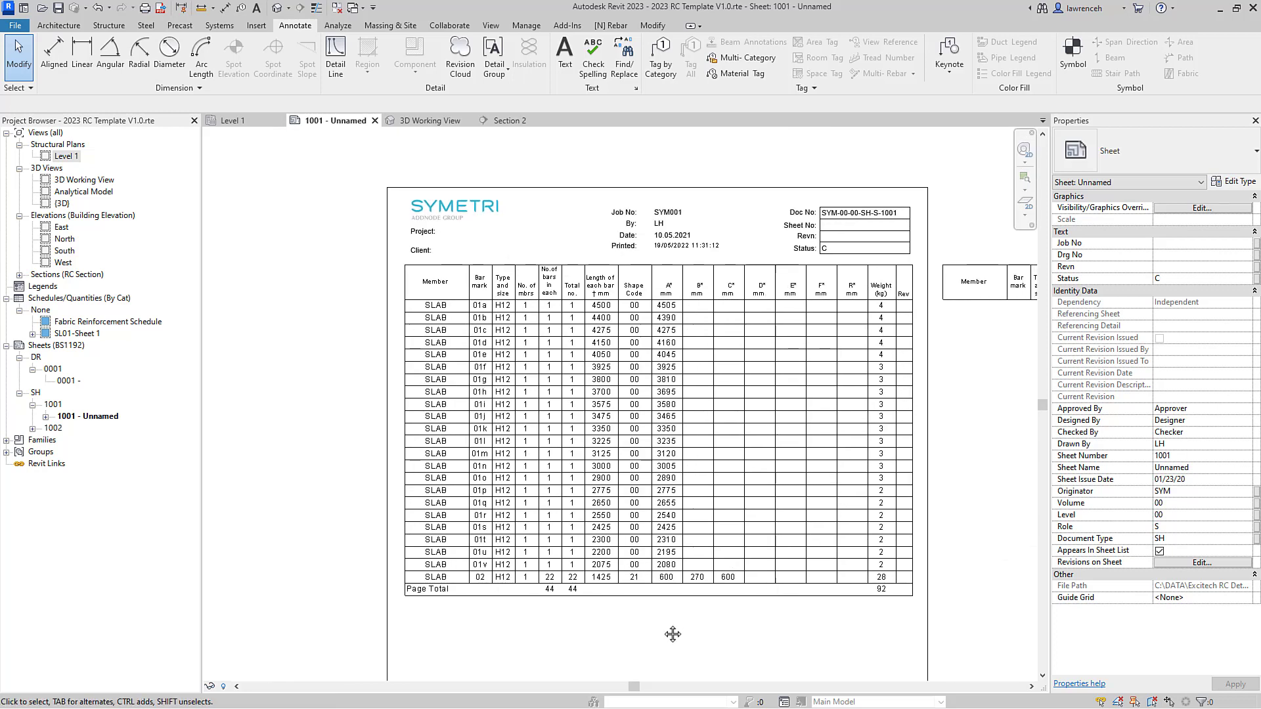